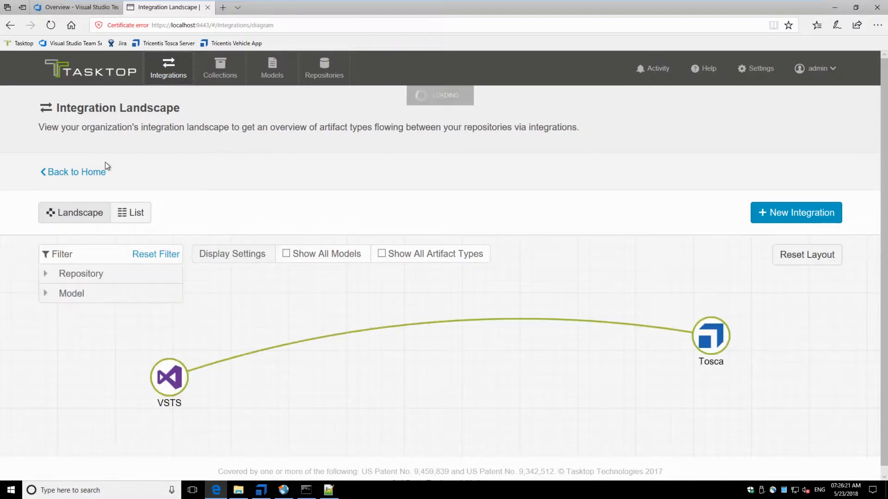
Show the integrations as a list and open the field flow of the VSTS - Tosca - Bug integration
{"action": "left_click", "coordinate": [132, 213]}
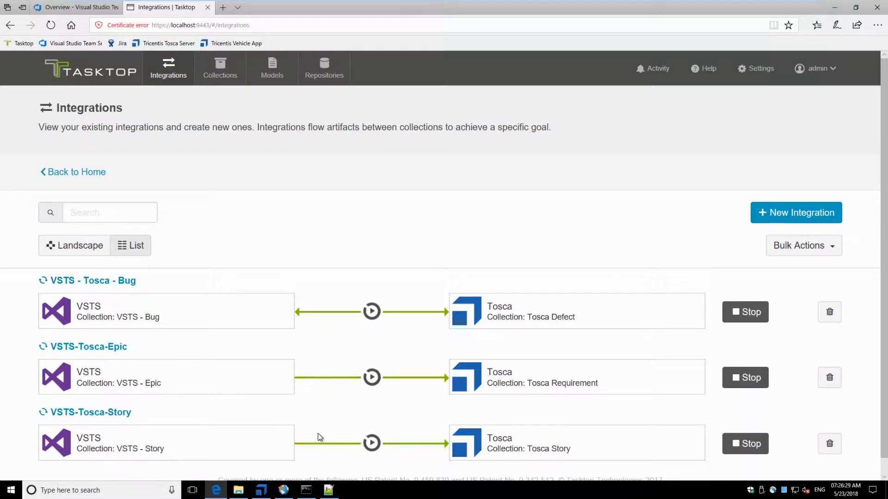
{"action": "left_click", "coordinate": [132, 286]}
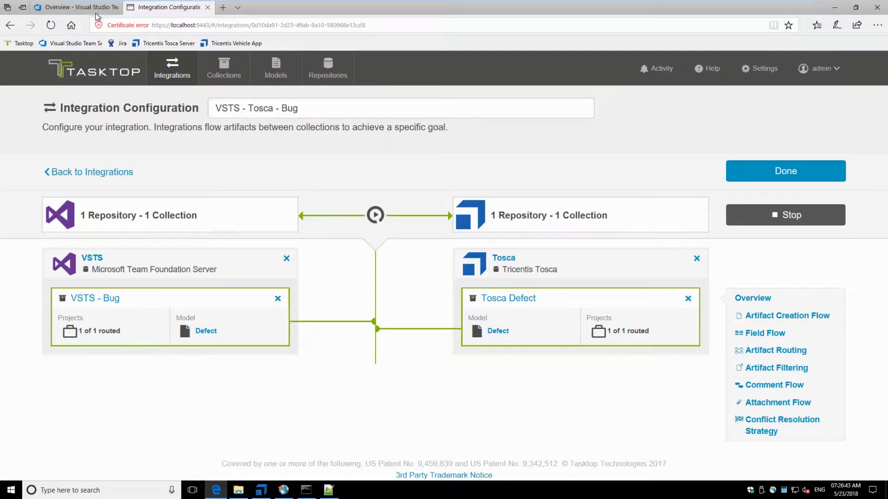
{"action": "mouse_move", "coordinate": [90, 11]}
{"action": "left_click", "coordinate": [764, 334]}
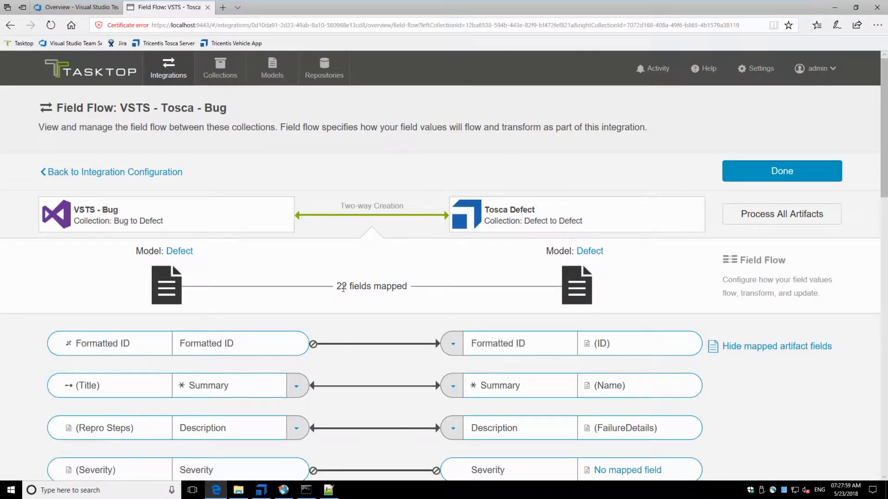
Review the mapped fields between VSTS - Bug and Tosca Defect, and return to the list of integrations
{"action": "scroll", "coordinate": [394, 287], "scroll_direction": "down", "scroll_amount": 4}
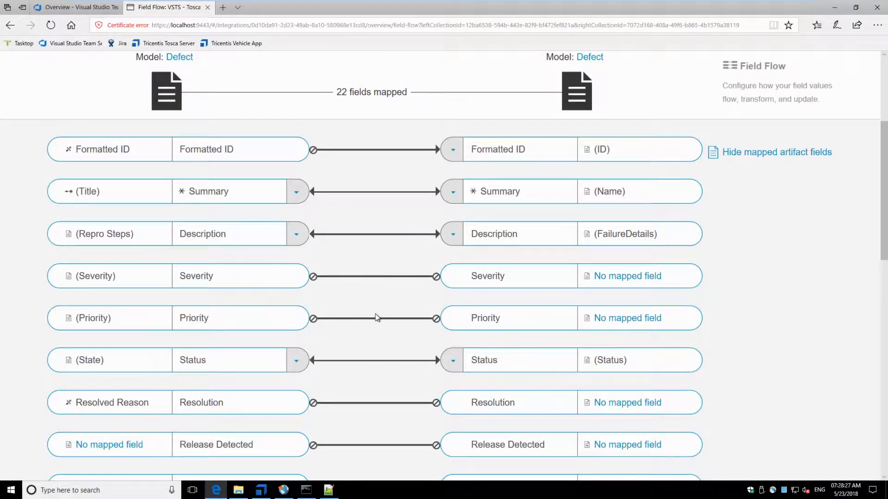
{"action": "scroll", "coordinate": [376, 317], "scroll_direction": "up", "scroll_amount": 5}
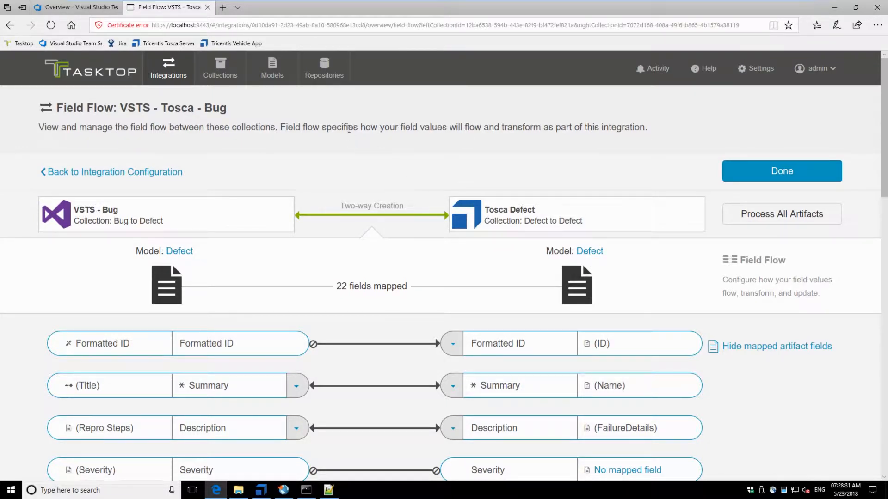
{"action": "left_click", "coordinate": [183, 76]}
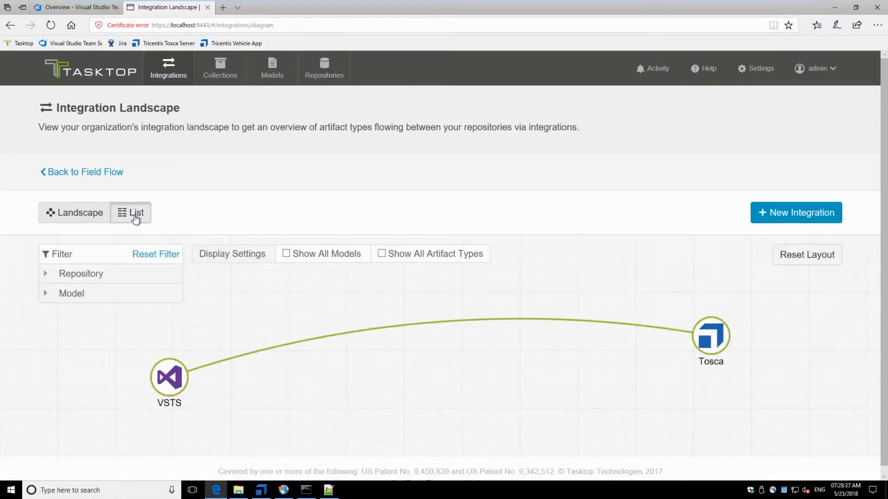
{"action": "left_click", "coordinate": [134, 214]}
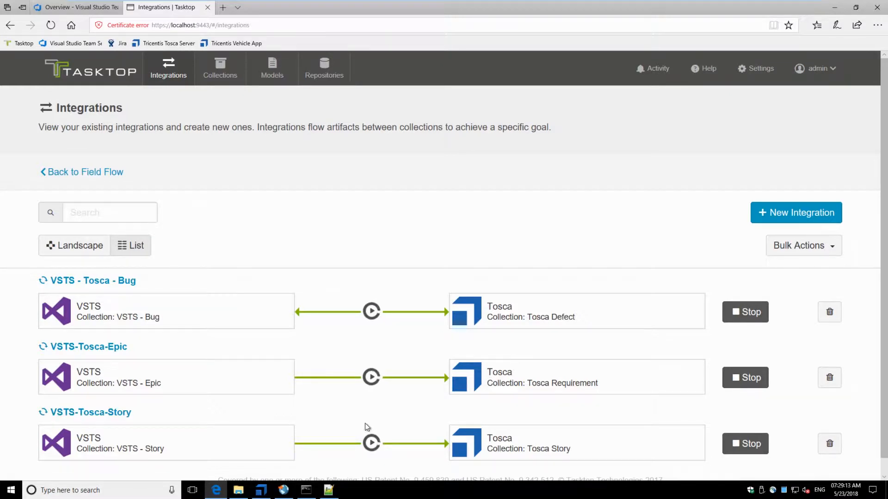
Inspect the contents of the ToscaCI folder and its Client subfolder in File Explorer, leaving the desktop clear
{"action": "mouse_move", "coordinate": [196, 3]}
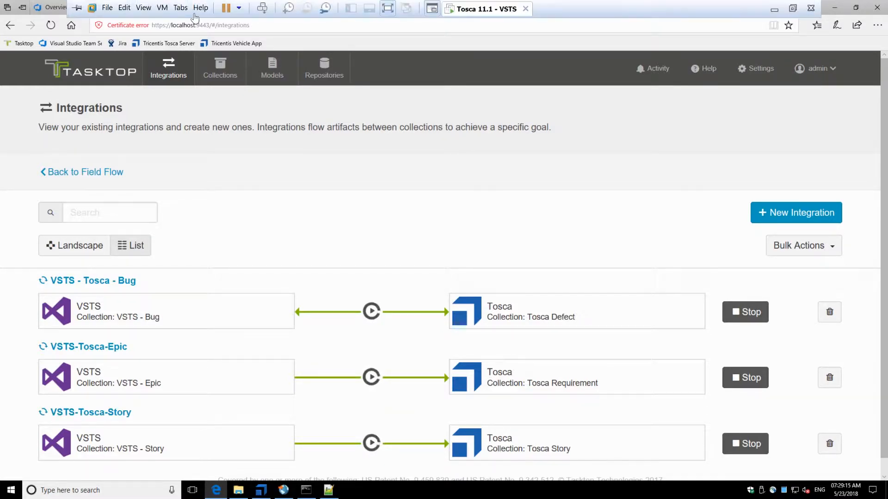
{"action": "left_click", "coordinate": [834, 8]}
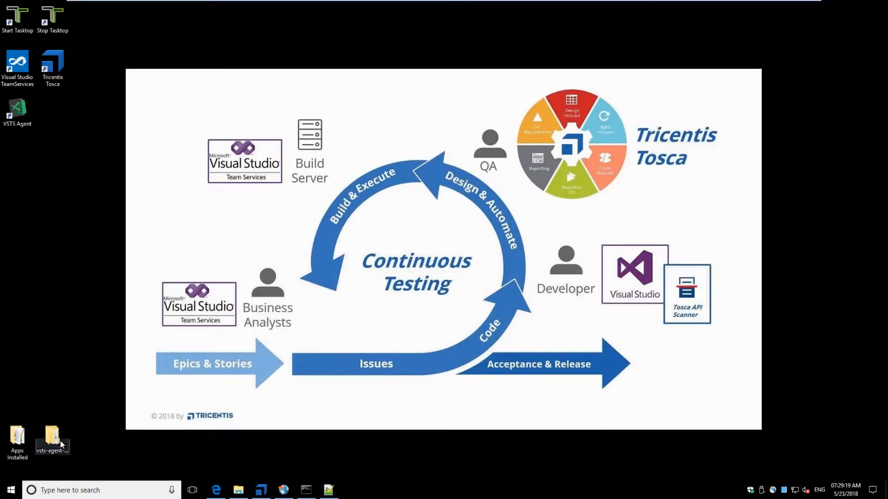
{"action": "left_click", "coordinate": [239, 491]}
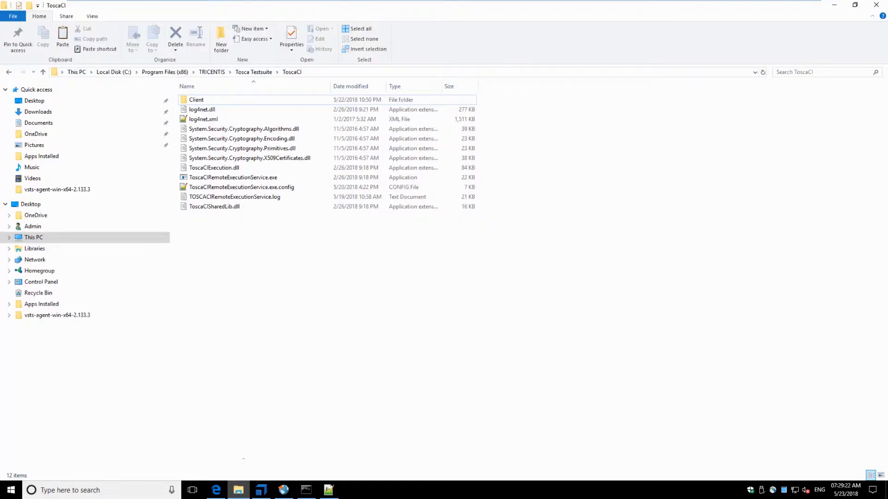
{"action": "double_click", "coordinate": [223, 101]}
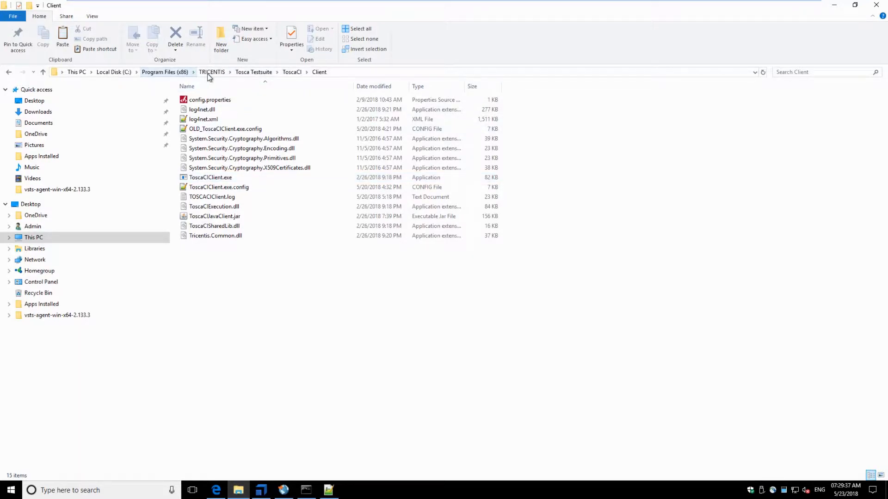
{"action": "left_click", "coordinate": [284, 72]}
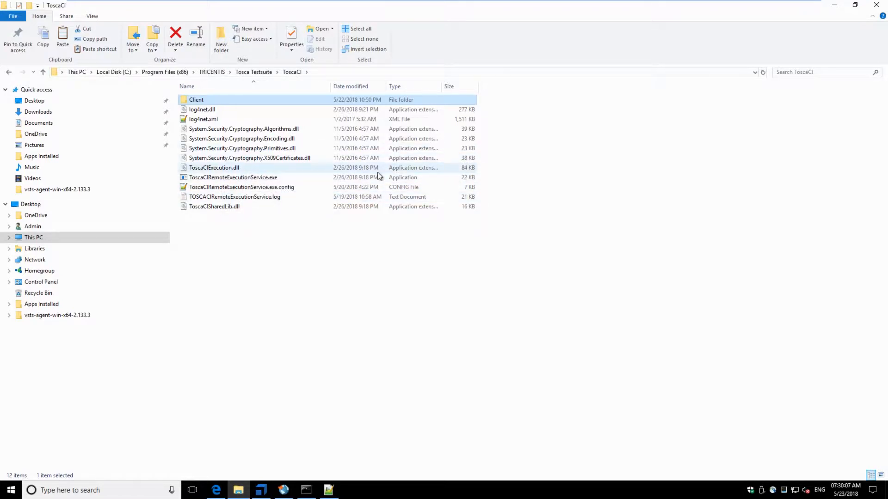
{"action": "left_click", "coordinate": [842, 2]}
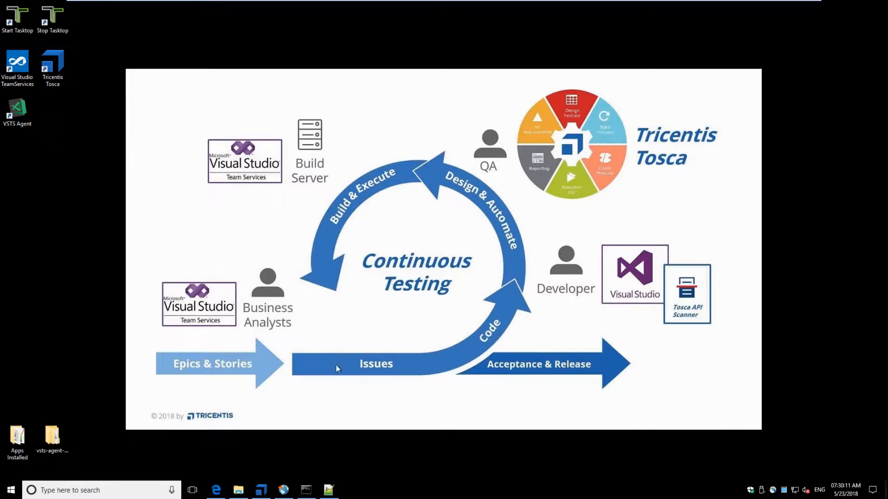
Review the job log in the VSTS Agent console window and put the window away
{"action": "left_click", "coordinate": [313, 492]}
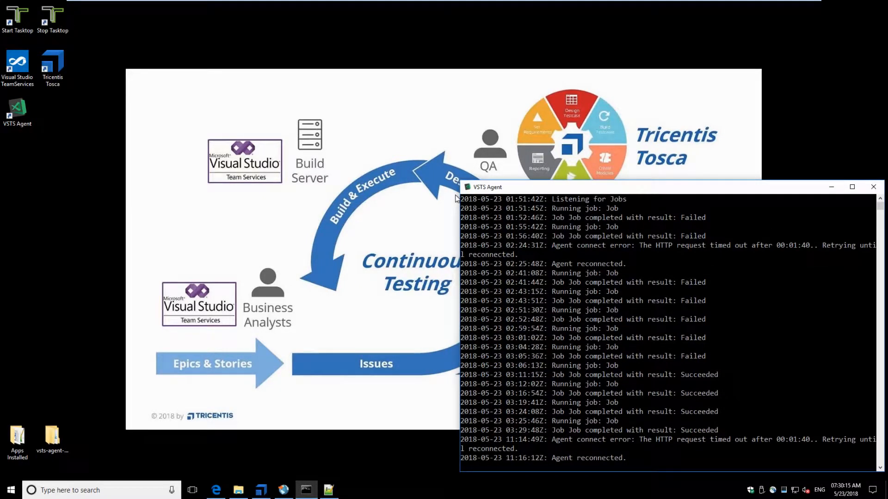
{"action": "left_click", "coordinate": [880, 213]}
{"action": "left_click_drag", "start_coordinate": [879, 213], "coordinate": [880, 205]}
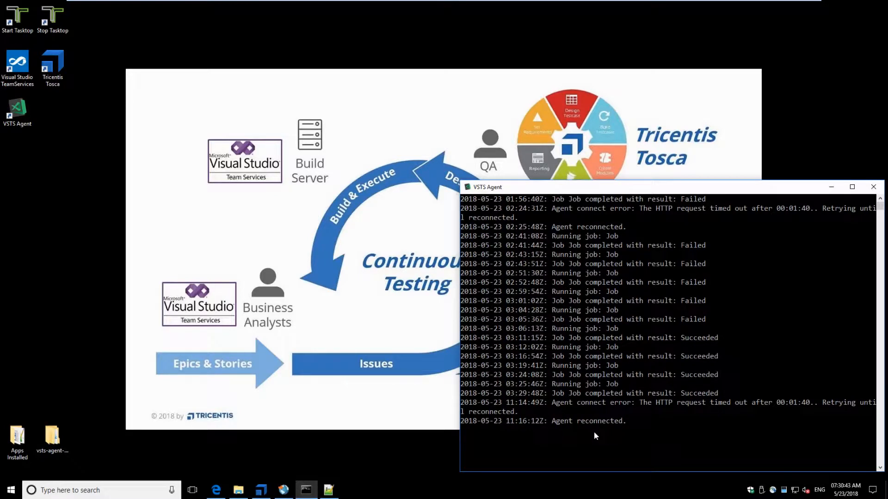
{"action": "left_click", "coordinate": [831, 190]}
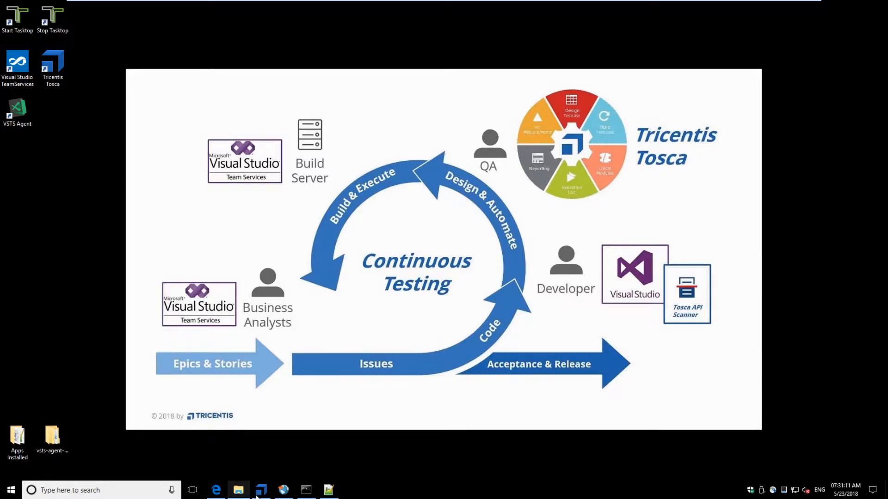
Switch to Tosca Commander, widen the Name column of the Sprint #1 requirements, and update all objects
{"action": "mouse_move", "coordinate": [220, 494]}
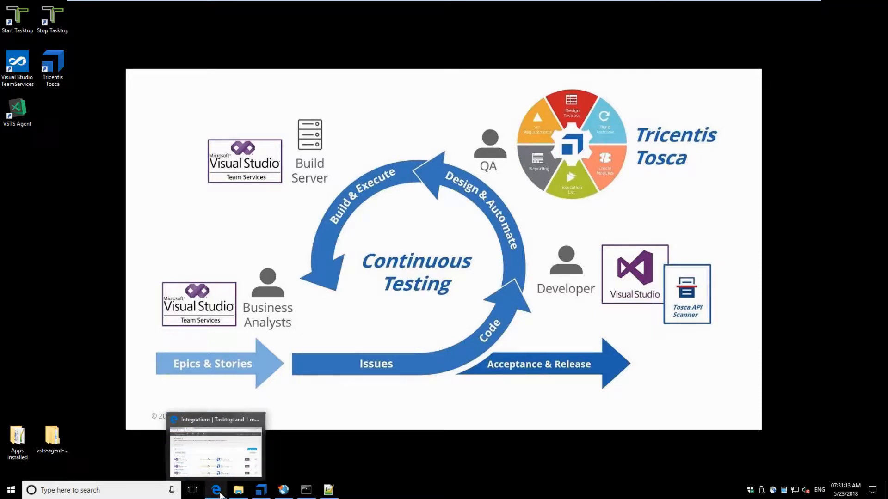
{"action": "left_click", "coordinate": [257, 493]}
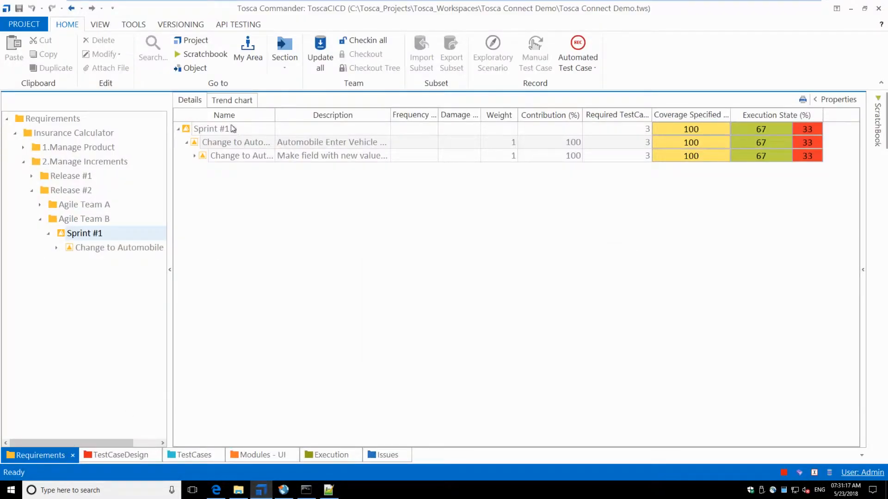
{"action": "left_click", "coordinate": [200, 130]}
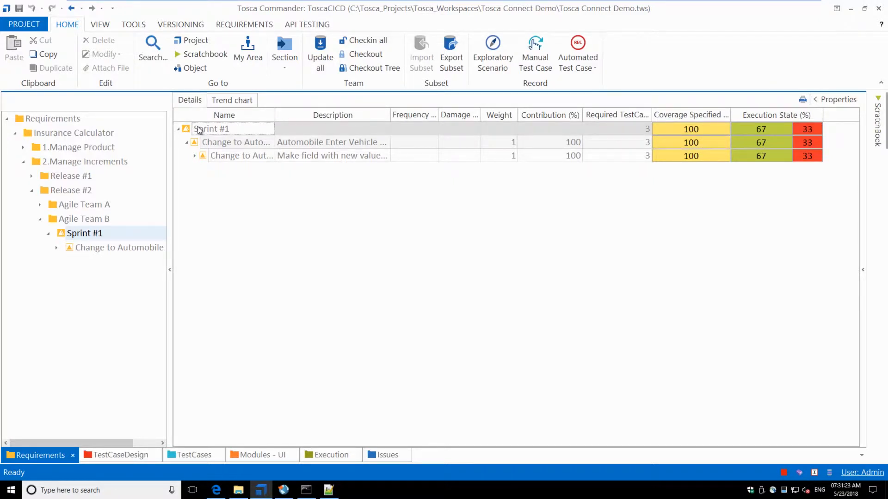
{"action": "left_click", "coordinate": [241, 157]}
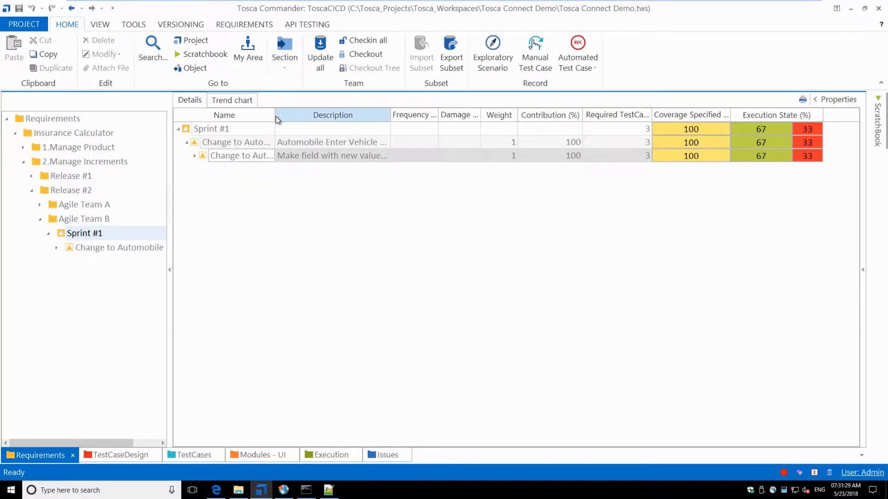
{"action": "left_click_drag", "start_coordinate": [275, 114], "coordinate": [307, 120]}
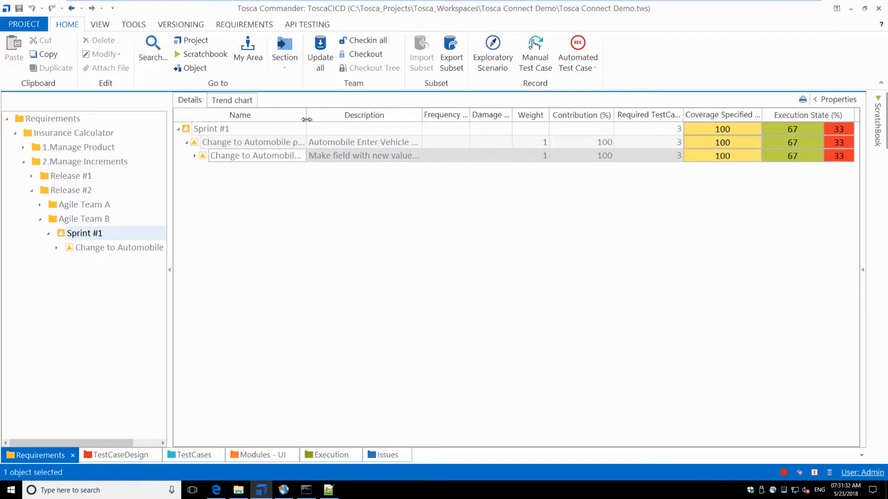
{"action": "left_click", "coordinate": [325, 46]}
Switch to the browser's Visual Studio Team Services project and view the Epics backlog board with the Change to Automobile process card expanded
{"action": "left_click", "coordinate": [216, 491]}
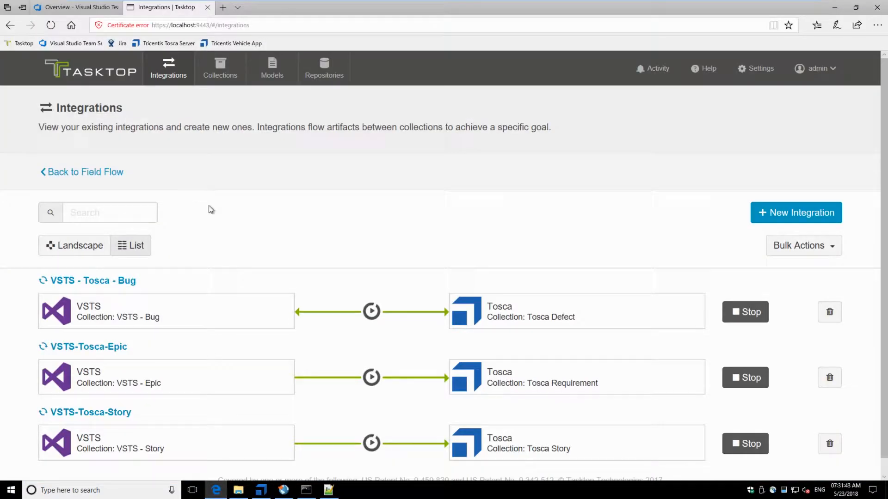
{"action": "left_click", "coordinate": [68, 8]}
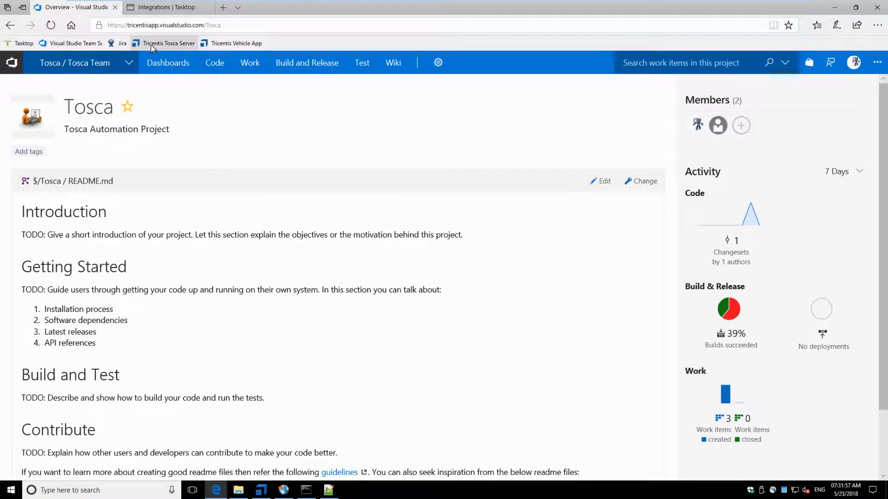
{"action": "mouse_move", "coordinate": [252, 64]}
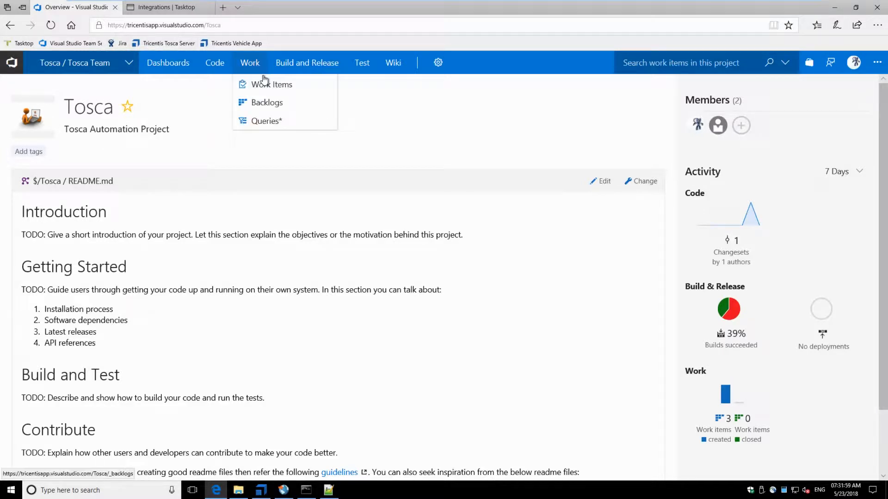
{"action": "left_click", "coordinate": [269, 101]}
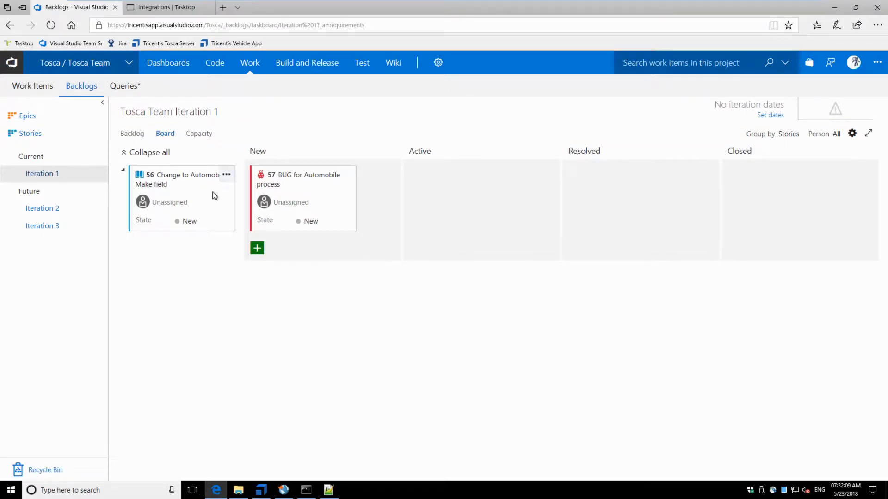
{"action": "left_click", "coordinate": [37, 118]}
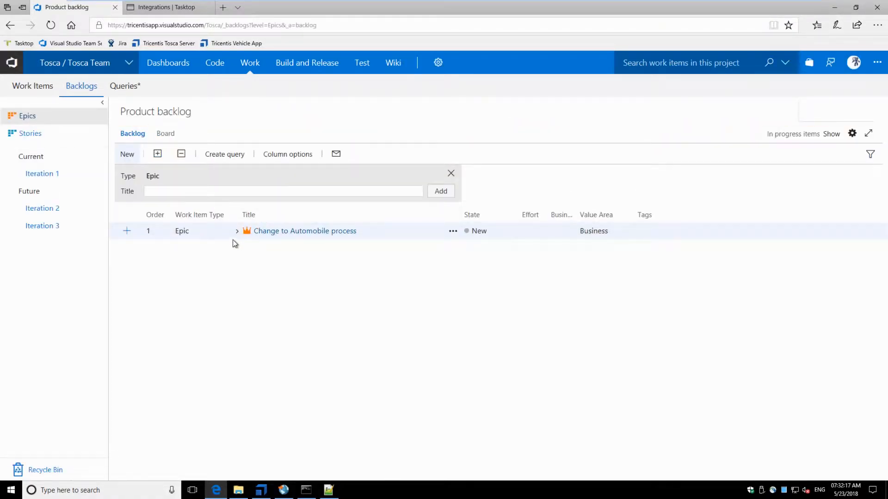
{"action": "left_click", "coordinate": [173, 137]}
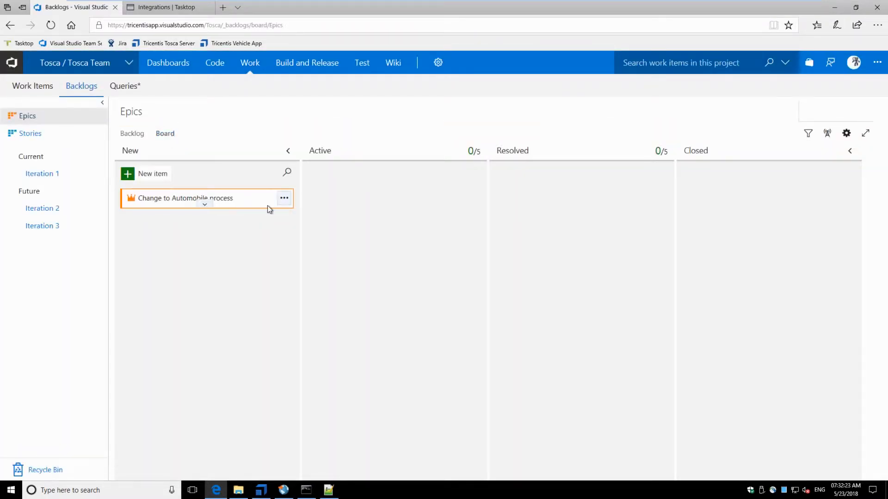
{"action": "left_click", "coordinate": [205, 204]}
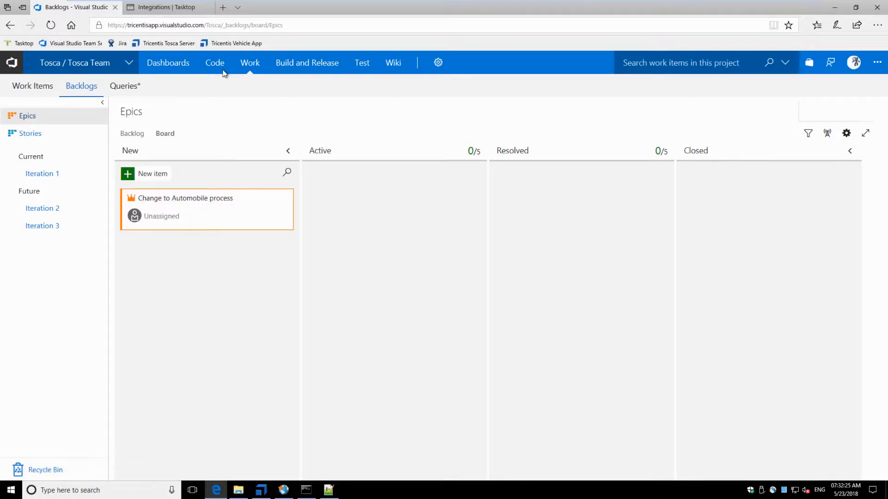
Start a new epic and copy the two EPICS text lines from VSTS WorkItems Text.txt in Notepad++ into its description
{"action": "mouse_move", "coordinate": [264, 67]}
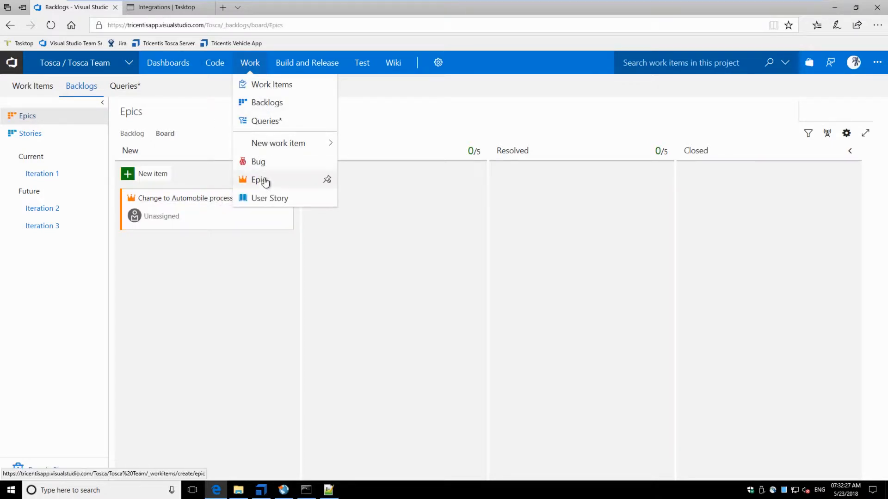
{"action": "left_click", "coordinate": [265, 183]}
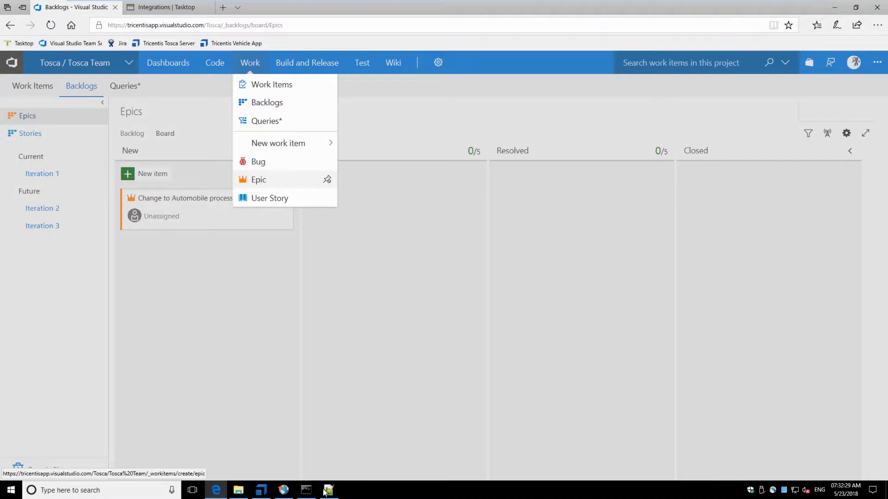
{"action": "left_click", "coordinate": [329, 491]}
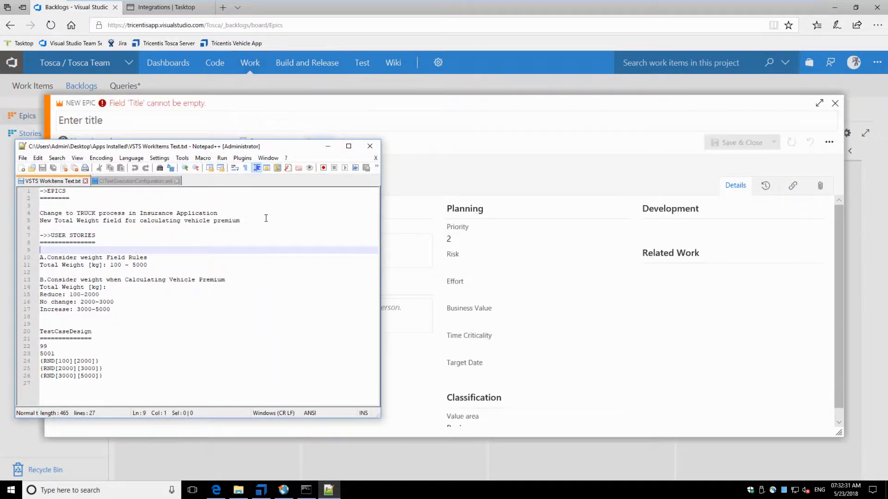
{"action": "left_click_drag", "start_coordinate": [257, 223], "coordinate": [33, 214]}
{"action": "key", "text": "ctrl+c"}
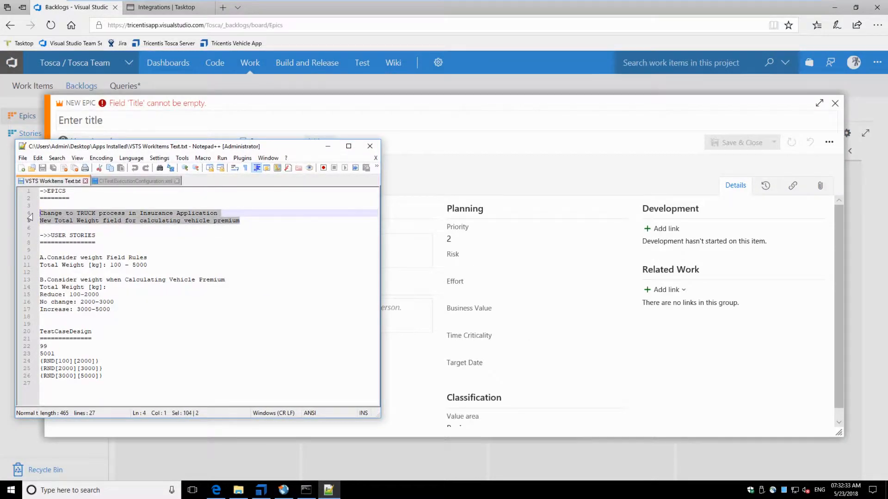
{"action": "left_click", "coordinate": [391, 111]}
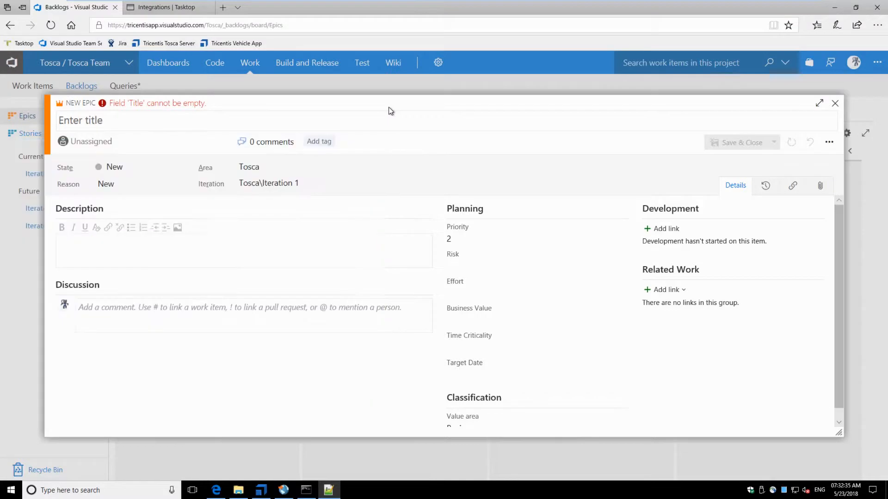
{"action": "left_click", "coordinate": [211, 245]}
{"action": "key", "text": "ctrl+v"}
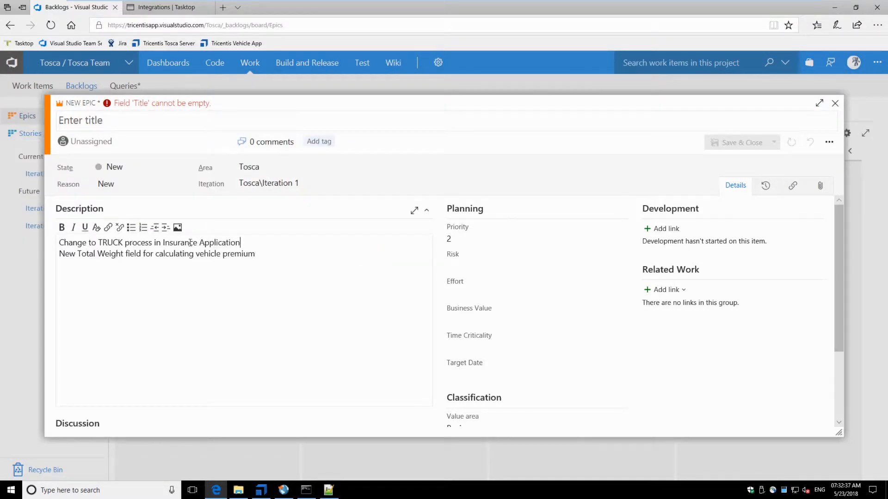
Move the line "Change to TRUCK process in Insurance Application" from the epic's description into its title, and save and close the epic
{"action": "left_click_drag", "start_coordinate": [190, 243], "coordinate": [27, 242]}
{"action": "key", "text": "ctrl+x"}
{"action": "key", "text": "Delete"}
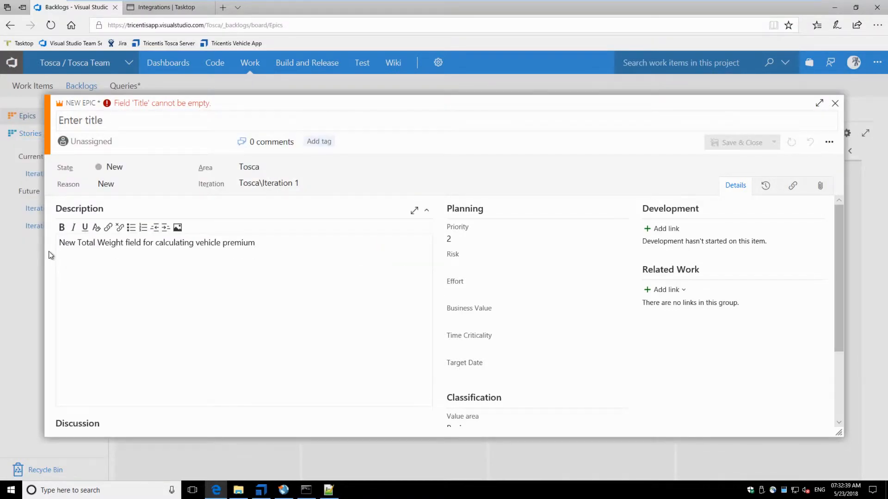
{"action": "left_click", "coordinate": [124, 122]}
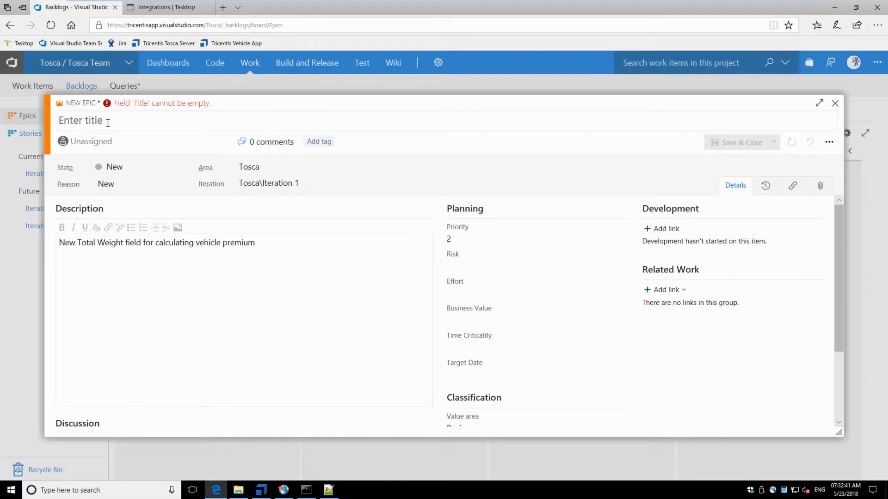
{"action": "key", "text": "ctrl+v"}
{"action": "left_click", "coordinate": [737, 147]}
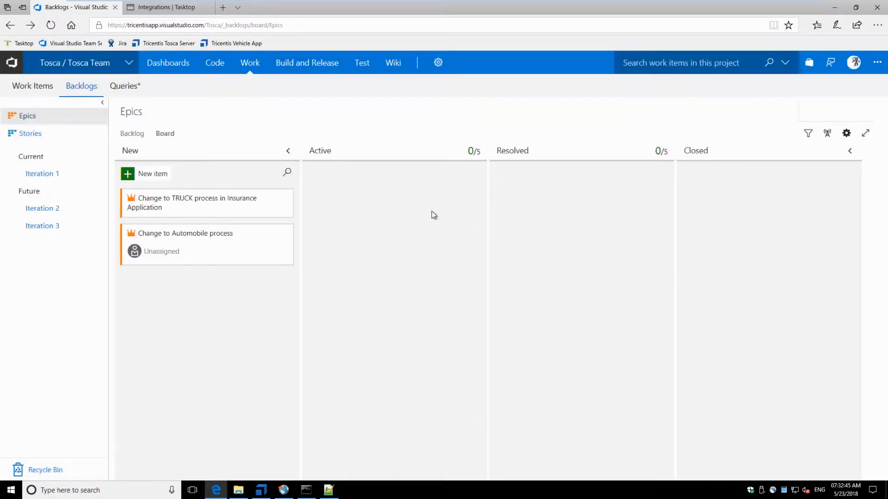
Switch to Tosca Commander and update all objects in the workspace
{"action": "mouse_move", "coordinate": [293, 251]}
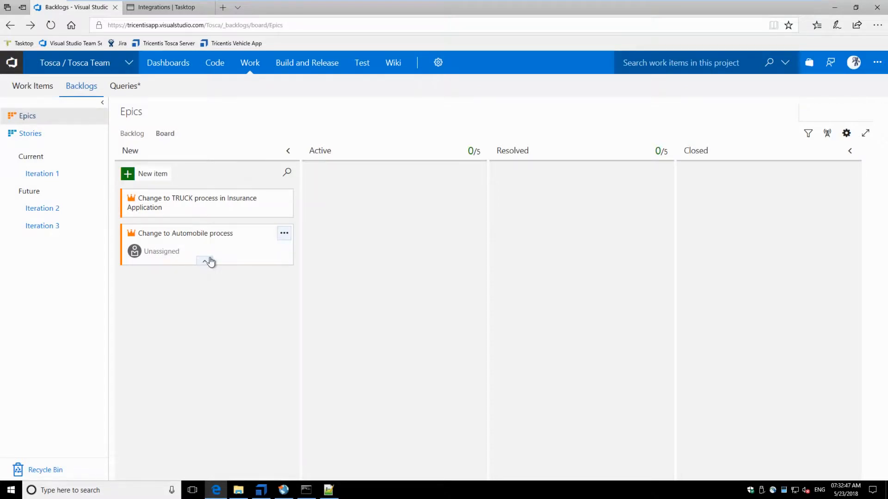
{"action": "mouse_move", "coordinate": [263, 495]}
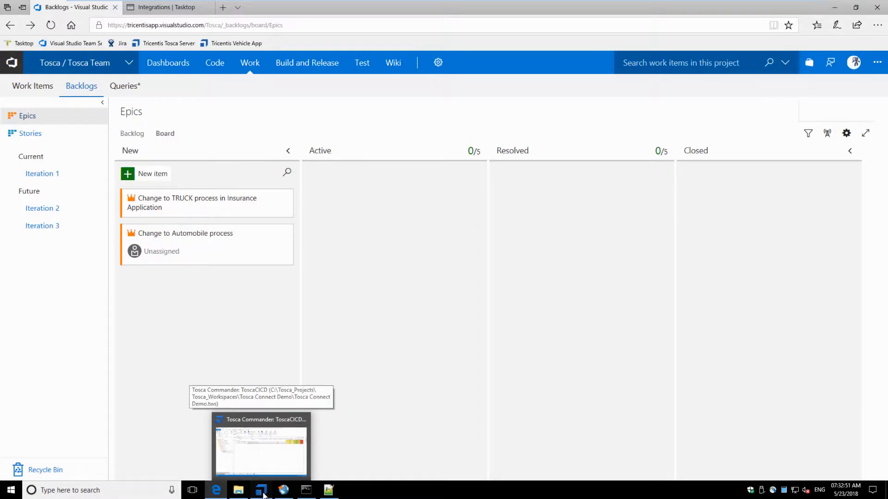
{"action": "left_click", "coordinate": [262, 491]}
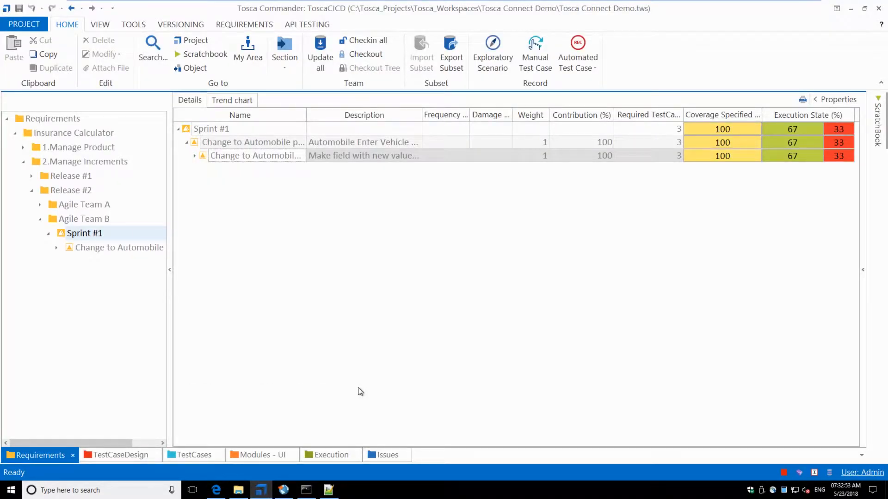
{"action": "left_click", "coordinate": [320, 59]}
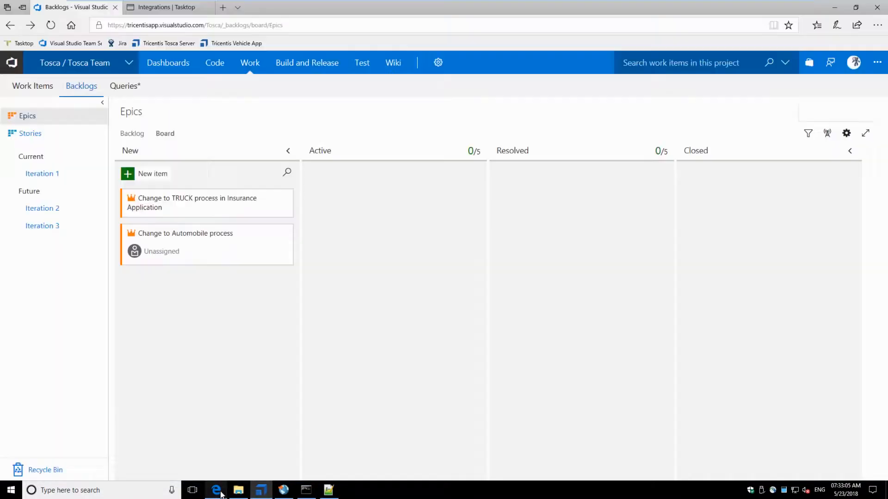
Switch back to the browser's Visual Studio Team Services project, open the Iteration 1 board and start a new user story
{"action": "left_click", "coordinate": [220, 492]}
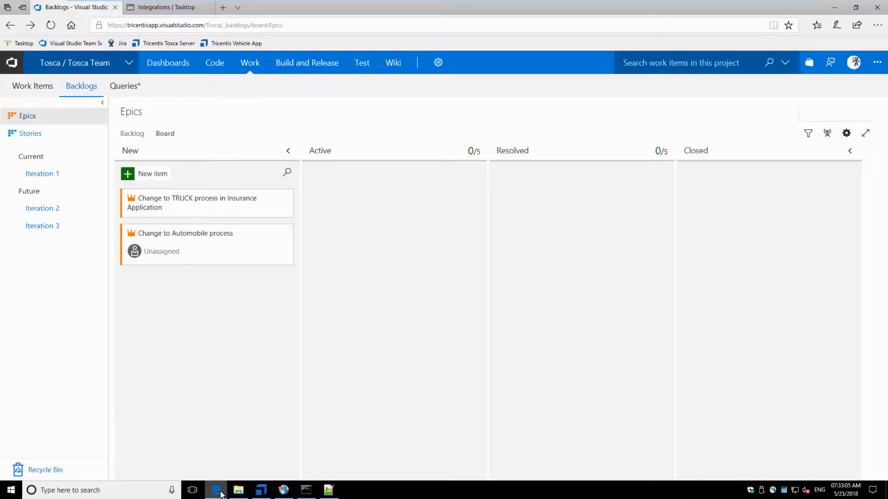
{"action": "left_click", "coordinate": [56, 180]}
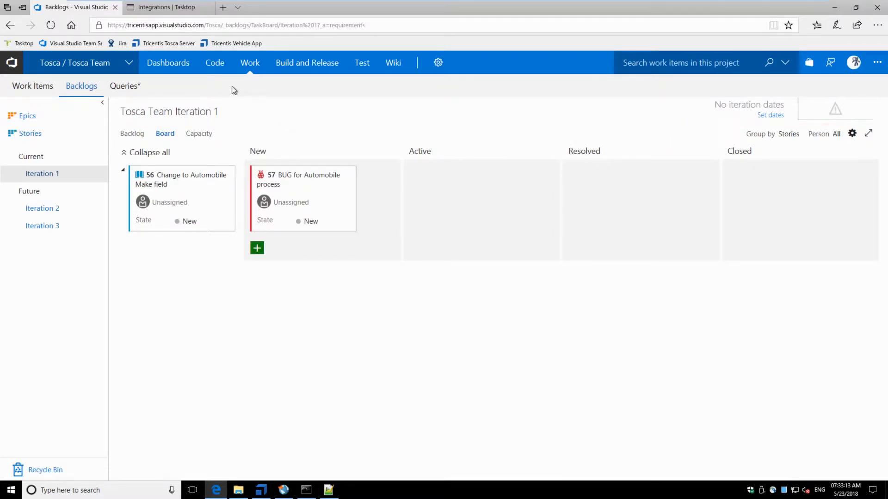
{"action": "mouse_move", "coordinate": [250, 65]}
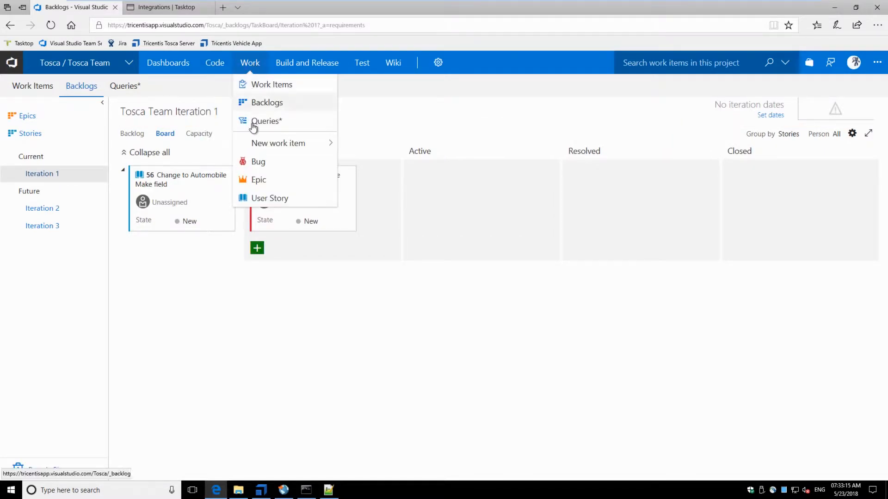
{"action": "left_click", "coordinate": [263, 199]}
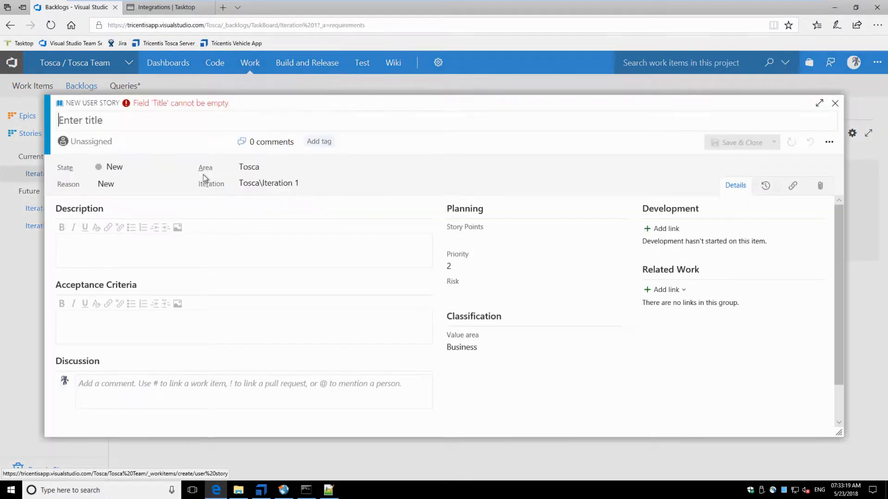
Copy "A.Consider weight Field Rules" and "Total Weight [kg]: 100 – 5000" from VSTS WorkItems Text.txt in Notepad++ into the user story's description
{"action": "left_click", "coordinate": [329, 490]}
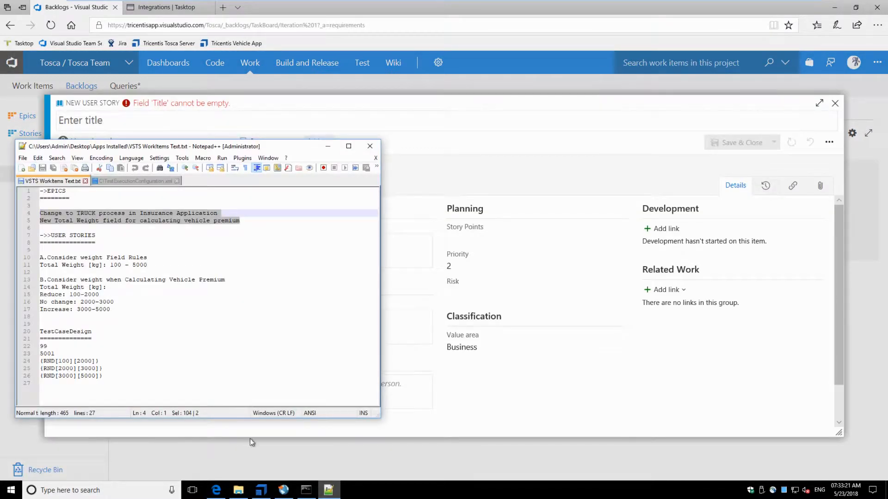
{"action": "left_click", "coordinate": [120, 315]}
{"action": "left_click_drag", "start_coordinate": [121, 312], "coordinate": [34, 267]}
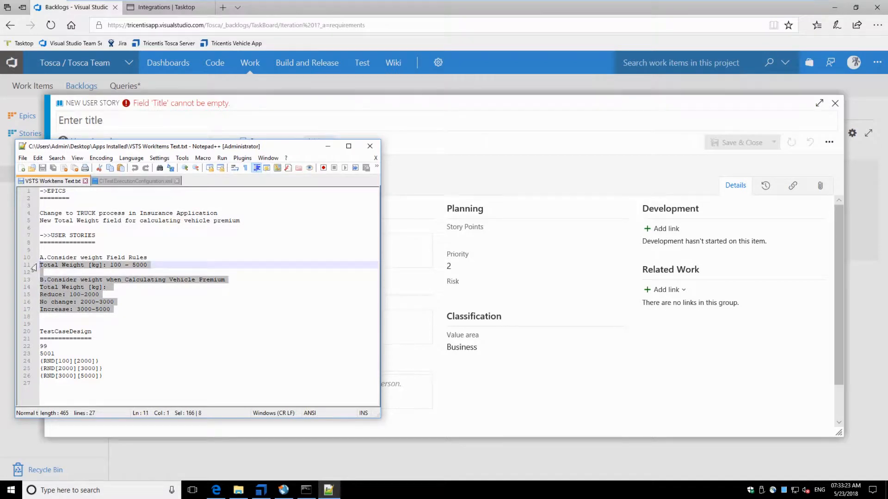
{"action": "left_click", "coordinate": [176, 272]}
{"action": "left_click_drag", "start_coordinate": [160, 264], "coordinate": [21, 263]}
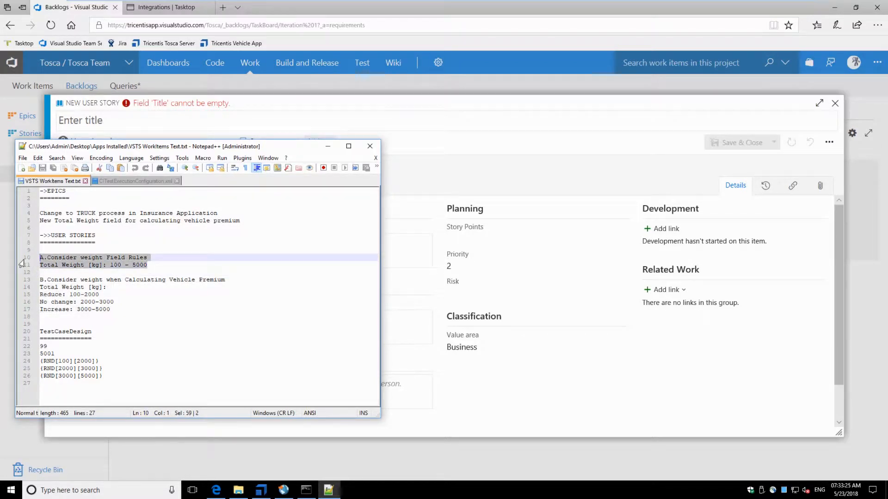
{"action": "left_click", "coordinate": [434, 130]}
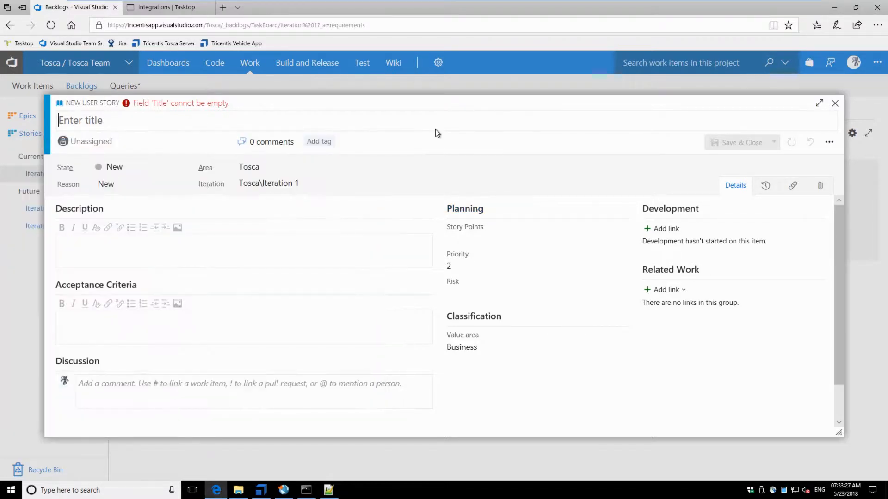
{"action": "left_click", "coordinate": [219, 235]}
{"action": "key", "text": "ctrl+v"}
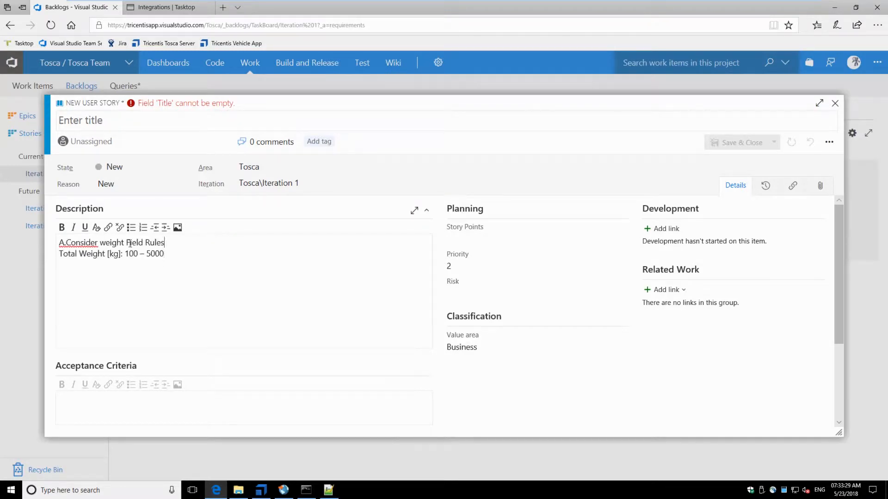
Move "A.Consider weight Field Rules" from the description into the user story's title and remove the leftover blank line
{"action": "triple_click", "coordinate": [130, 243]}
{"action": "key", "text": "BackSpace"}
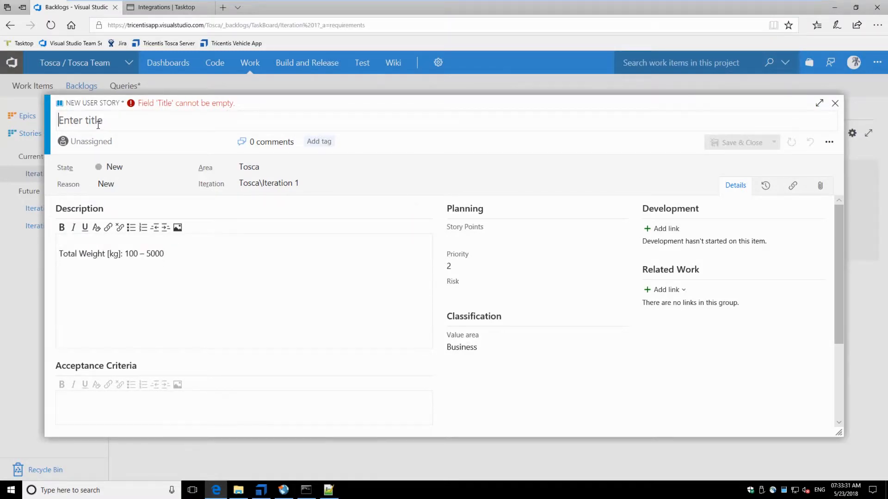
{"action": "key", "text": "ctrl+v"}
{"action": "left_click", "coordinate": [96, 241]}
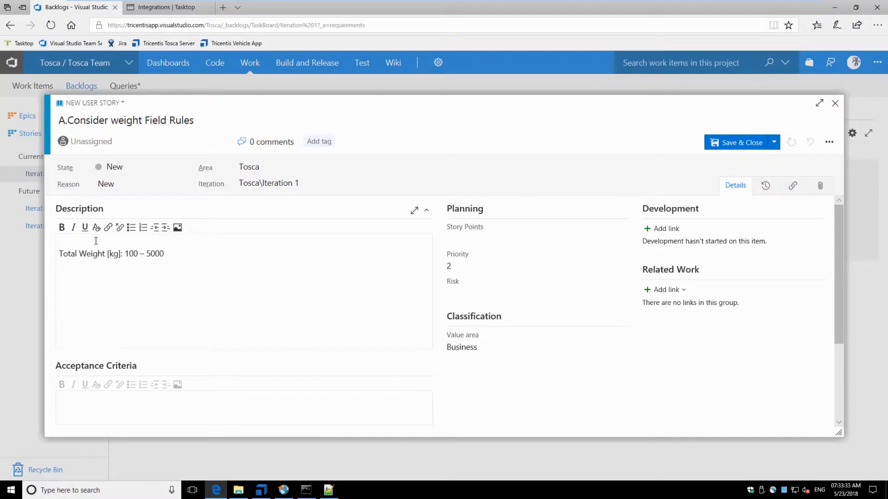
{"action": "key", "text": "Delete"}
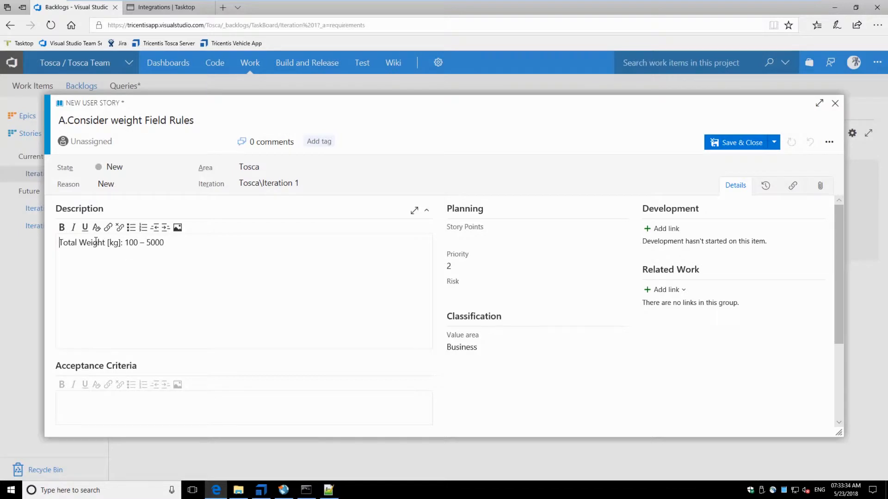
Start adding a related work link from the new user story to an existing work item
{"action": "left_click", "coordinate": [668, 289]}
{"action": "left_click", "coordinate": [676, 304]}
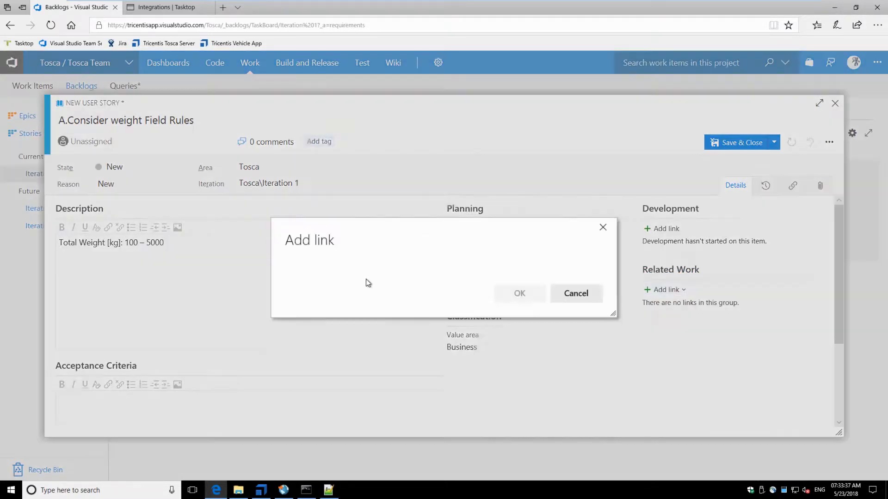
{"action": "left_click", "coordinate": [414, 246]}
{"action": "left_click", "coordinate": [589, 247]}
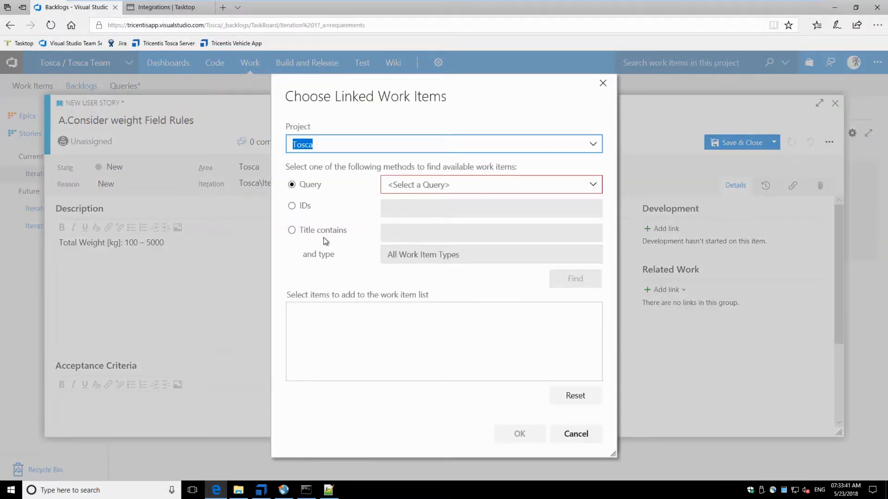
{"action": "left_click", "coordinate": [291, 231]}
{"action": "left_click", "coordinate": [422, 233]}
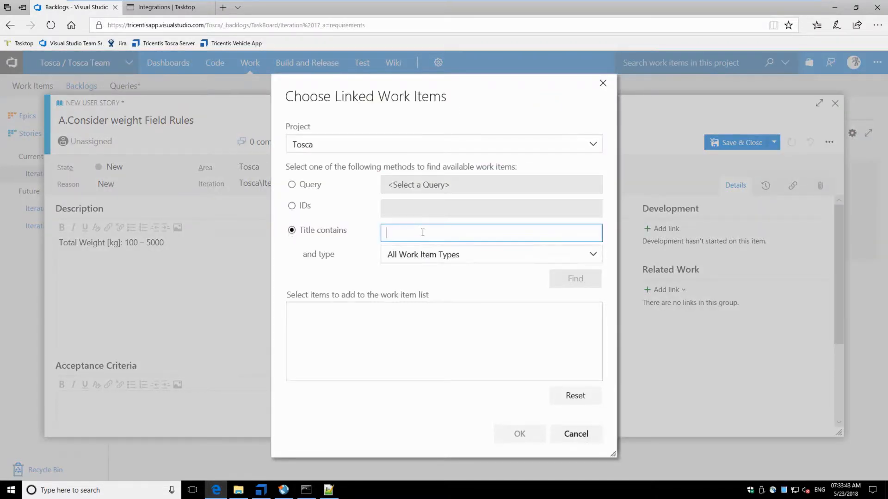
{"action": "type", "text": "auto"}
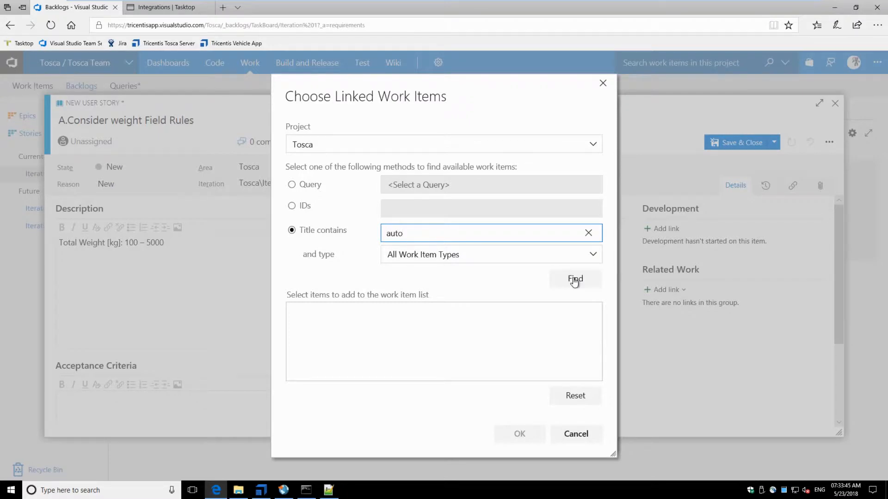
{"action": "left_click", "coordinate": [575, 280]}
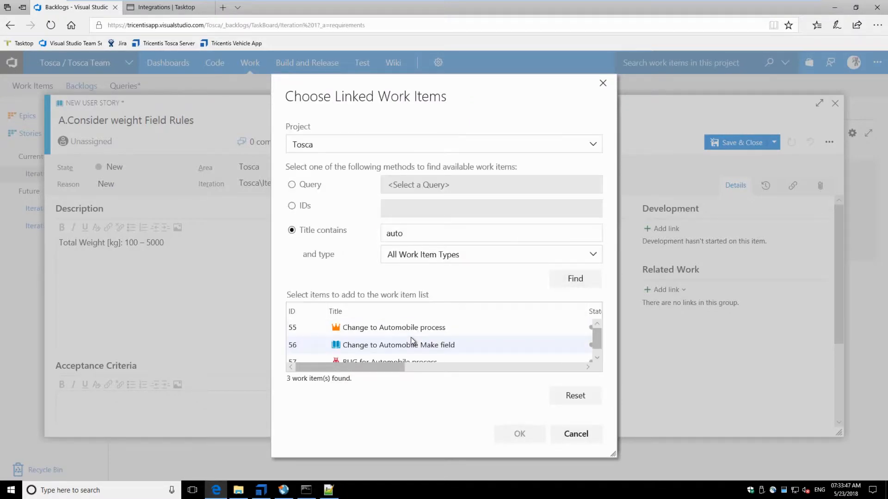
{"action": "left_click", "coordinate": [410, 333]}
{"action": "scroll", "coordinate": [489, 332], "scroll_direction": "down", "scroll_amount": 1}
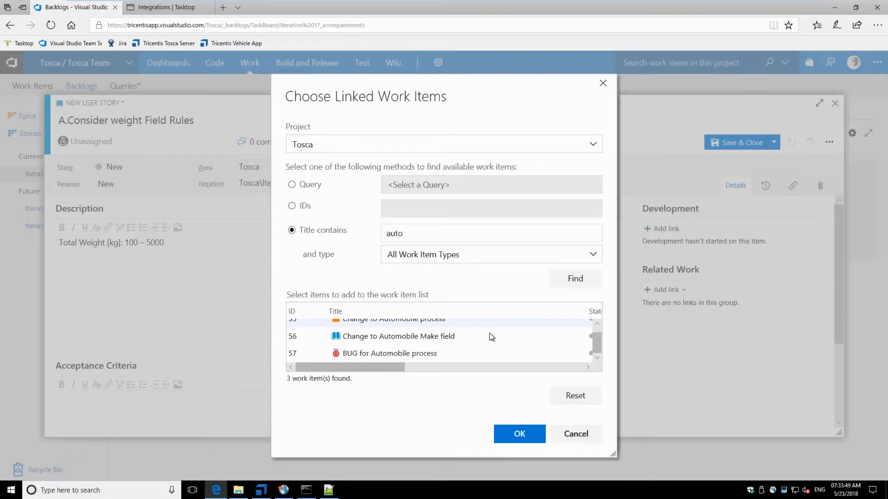
{"action": "scroll", "coordinate": [451, 346], "scroll_direction": "up", "scroll_amount": 1}
{"action": "left_click", "coordinate": [407, 234]}
{"action": "left_click_drag", "start_coordinate": [446, 237], "coordinate": [358, 236]}
{"action": "type", "text": "truck"}
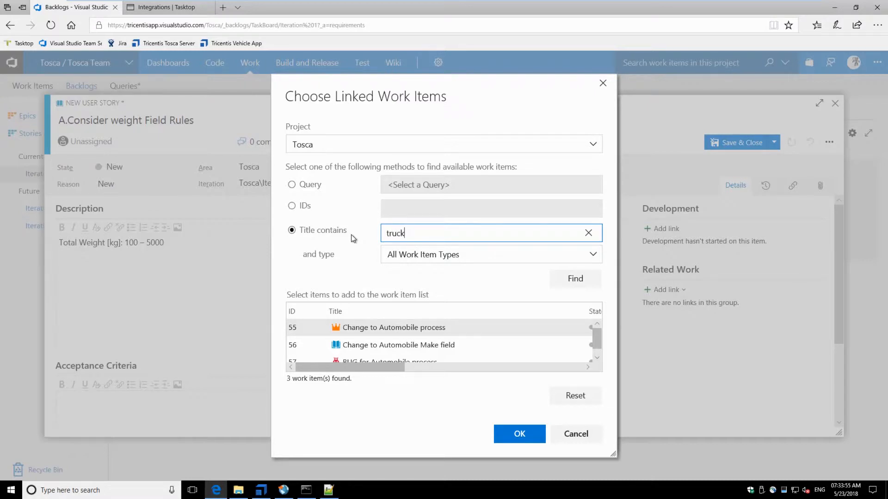
{"action": "key", "text": "Return"}
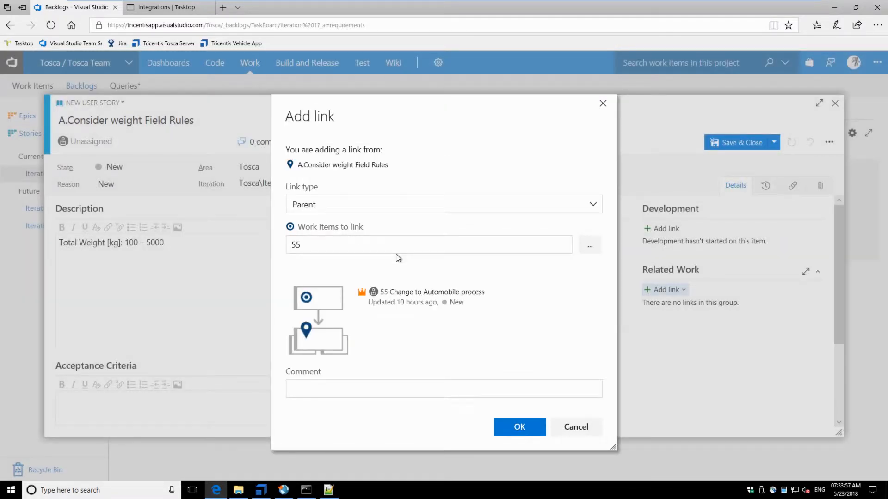
{"action": "key", "text": "BackSpace"}
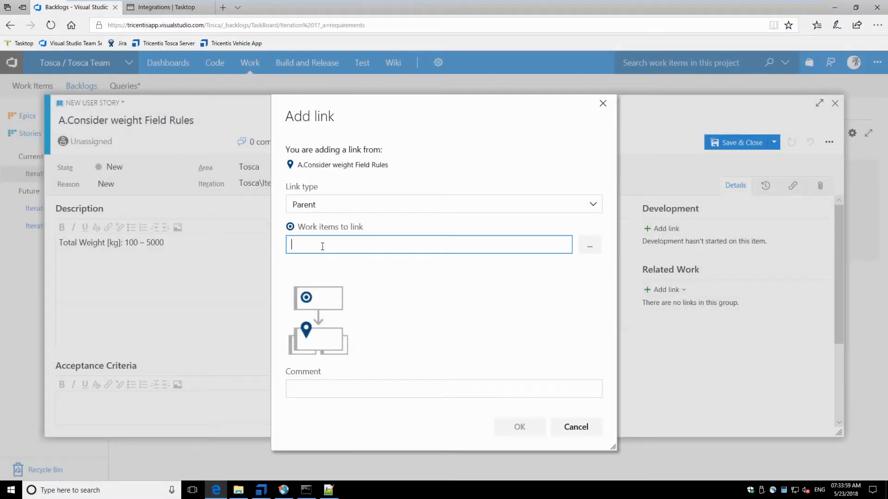
Find work items with "truck" in the title, link Change to TRUCK process in Insurance Application as the parent, and save and close the story
{"action": "left_click", "coordinate": [600, 246]}
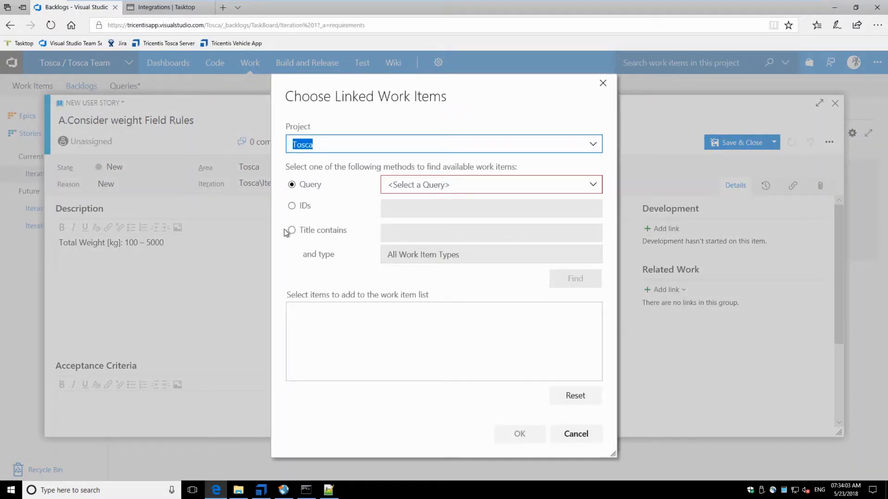
{"action": "left_click", "coordinate": [299, 232]}
{"action": "left_click", "coordinate": [404, 236]}
{"action": "type", "text": "truck"}
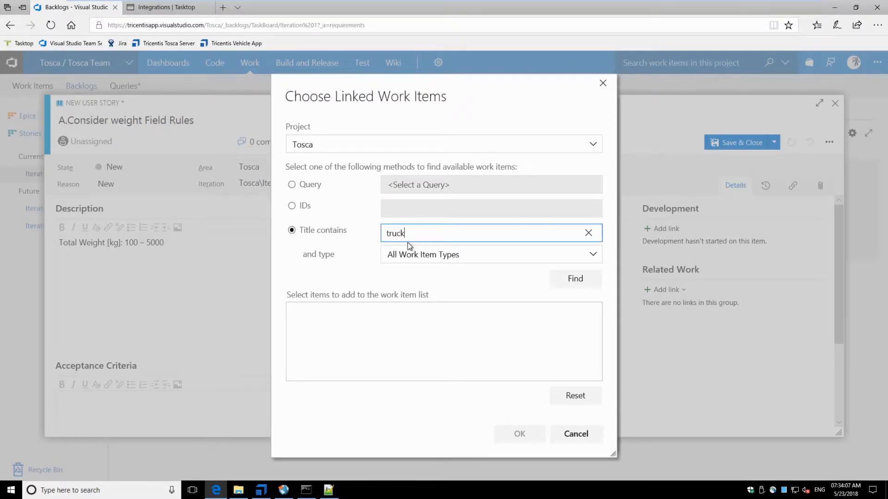
{"action": "left_click", "coordinate": [568, 279]}
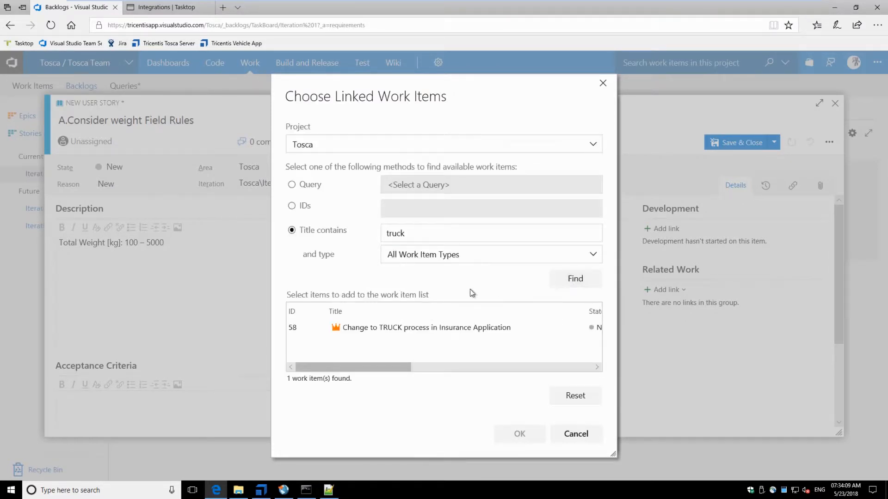
{"action": "left_click", "coordinate": [417, 328]}
{"action": "left_click", "coordinate": [520, 434]}
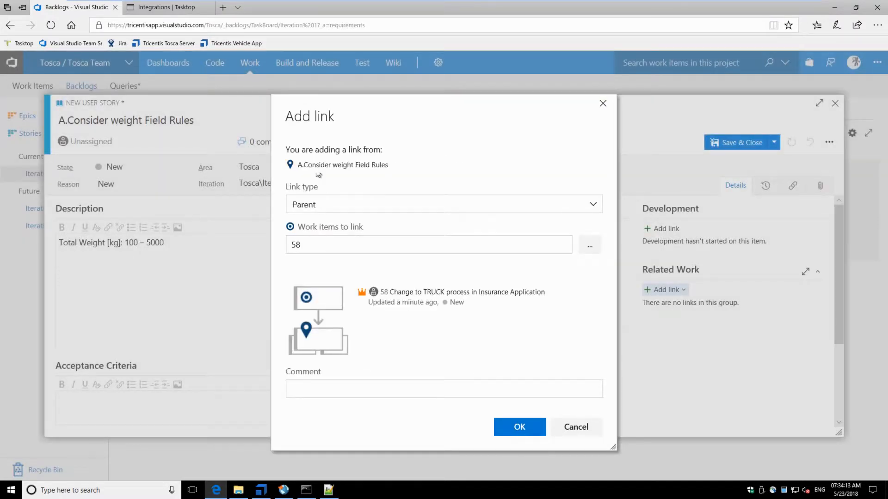
{"action": "left_click", "coordinate": [514, 427]}
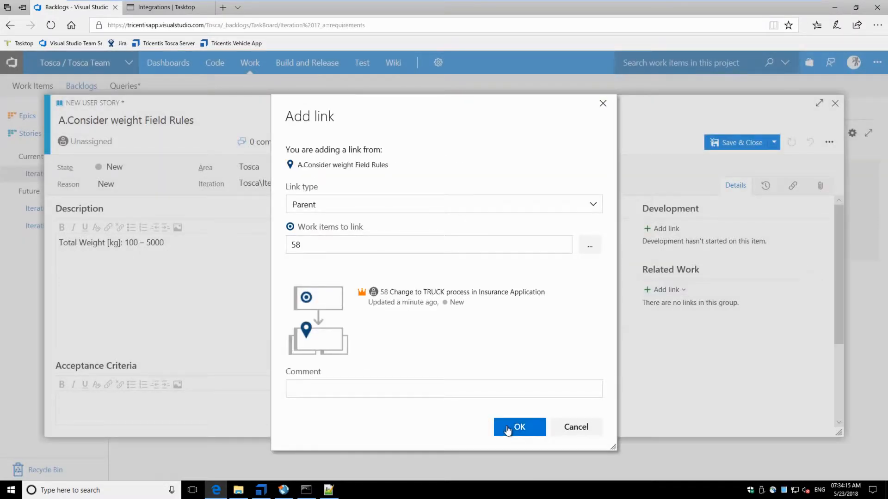
{"action": "left_click", "coordinate": [725, 146]}
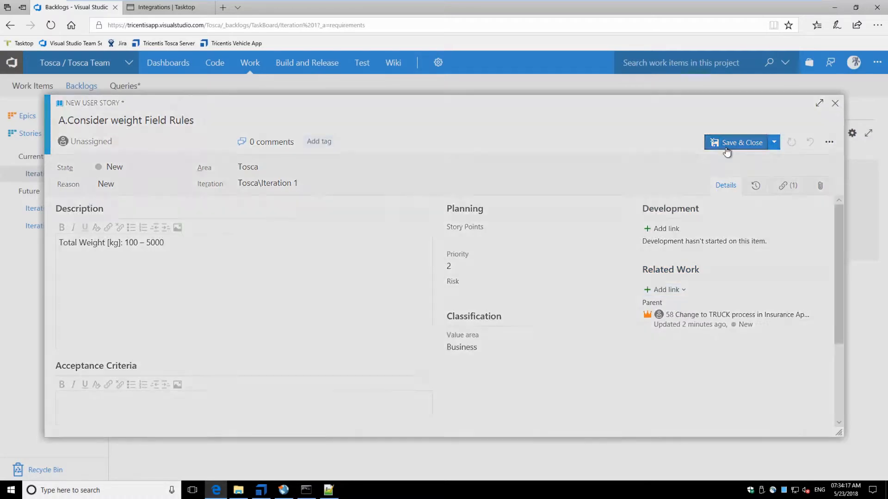
Create a new user story and copy the "B.Consider weight when Calculating Vehicle Premium" block with its weight ranges from the Notepad++ text into its description
{"action": "mouse_move", "coordinate": [247, 65]}
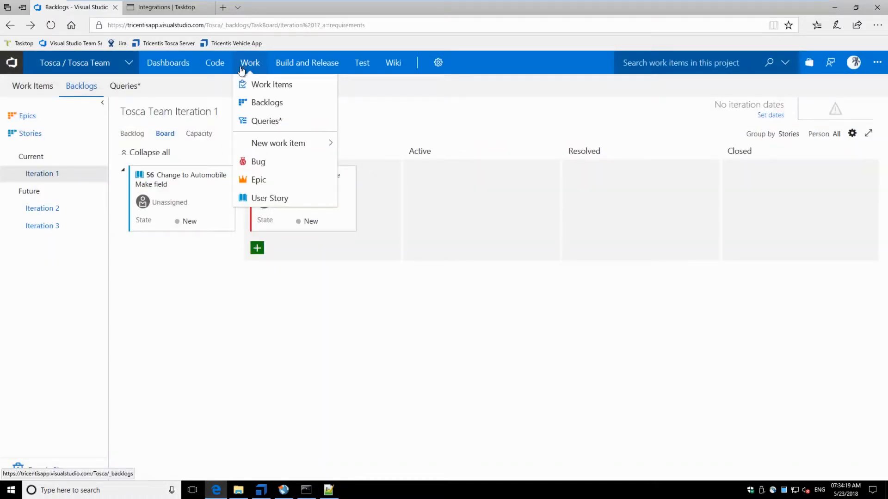
{"action": "left_click", "coordinate": [272, 204]}
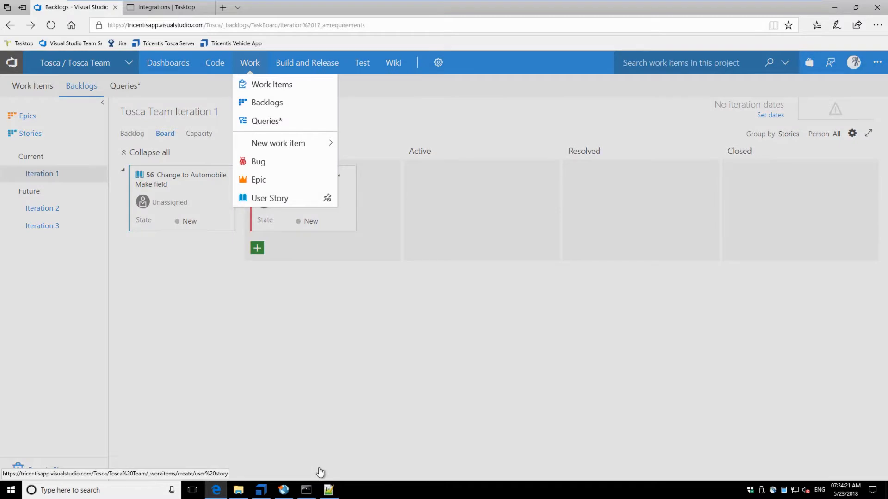
{"action": "left_click", "coordinate": [329, 490]}
{"action": "left_click_drag", "start_coordinate": [110, 309], "coordinate": [32, 281]}
{"action": "key", "text": "ctrl+c"}
{"action": "left_click", "coordinate": [437, 113]}
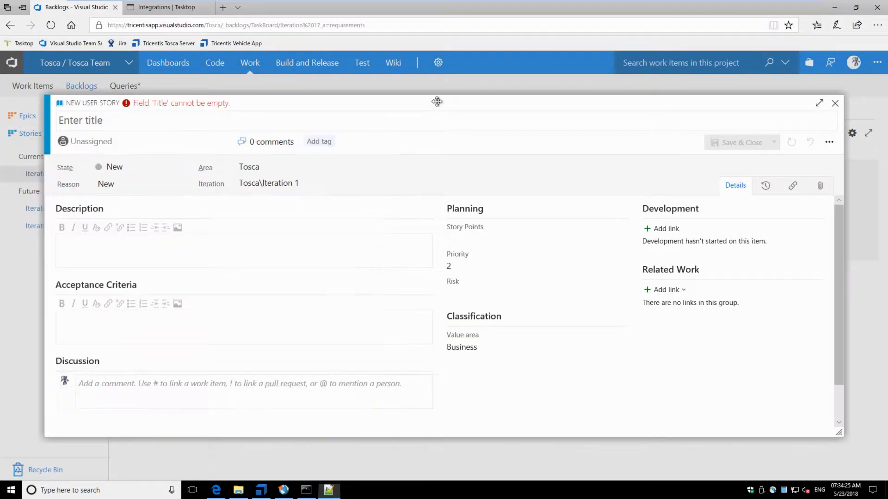
{"action": "left_click", "coordinate": [185, 254]}
{"action": "key", "text": "ctrl+v"}
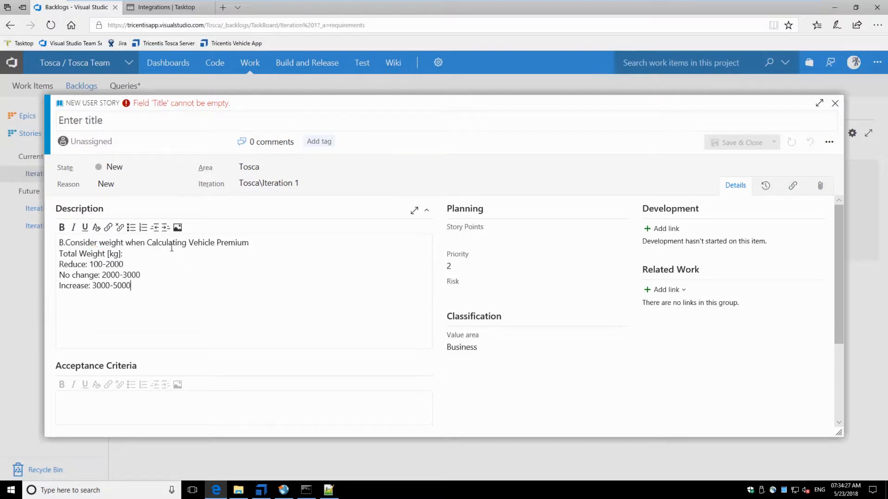
Move "B.Consider weight when Calculating Vehicle Premium" from the description into the user story's title and remove the leftover blank line
{"action": "left_click_drag", "start_coordinate": [252, 244], "coordinate": [20, 237]}
{"action": "key", "text": "ctrl+x"}
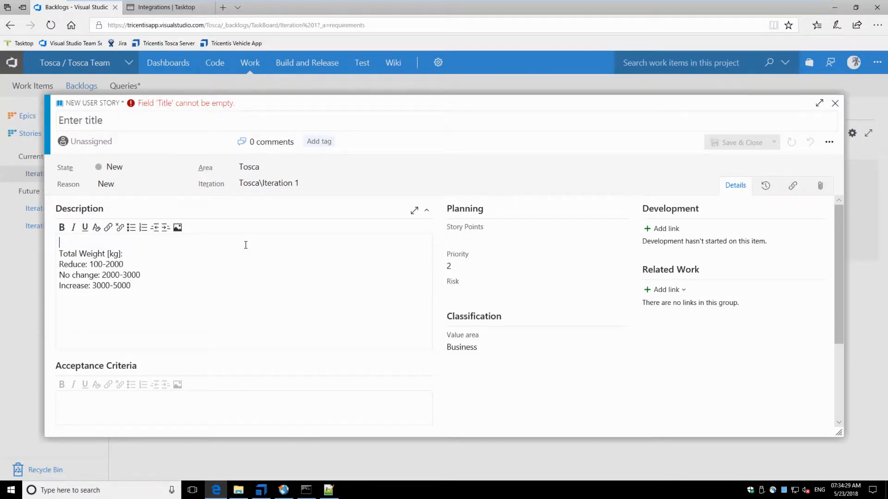
{"action": "key", "text": "Delete"}
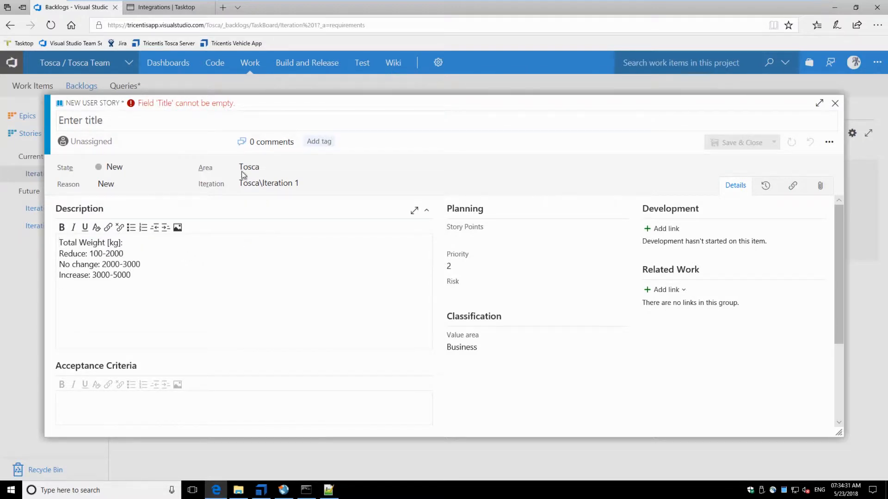
{"action": "left_click", "coordinate": [193, 126]}
{"action": "key", "text": "ctrl+v"}
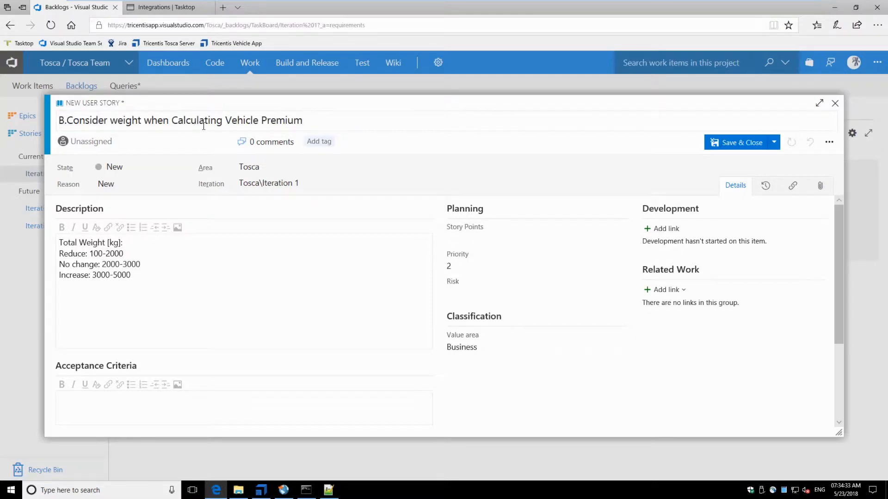
{"action": "left_click", "coordinate": [302, 273]}
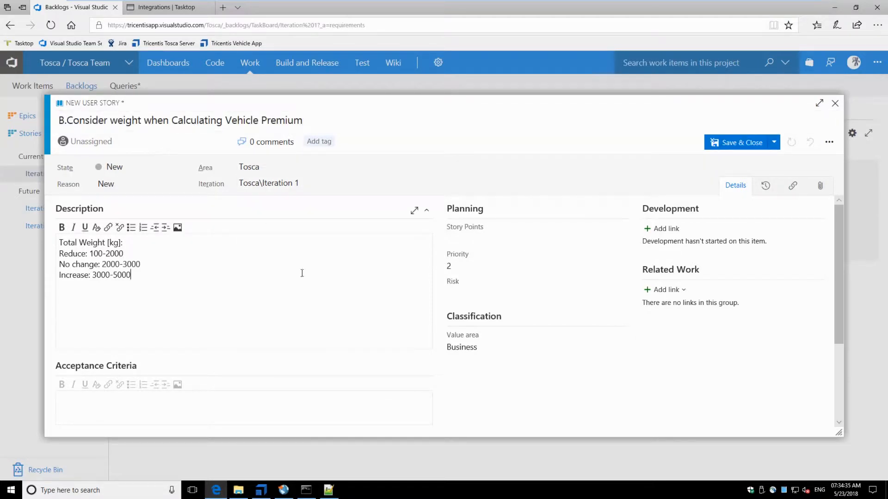
Start a link from the new user story to an existing item and find work items with "truck" in the title
{"action": "left_click", "coordinate": [666, 290]}
{"action": "left_click", "coordinate": [671, 305]}
{"action": "left_click", "coordinate": [589, 248]}
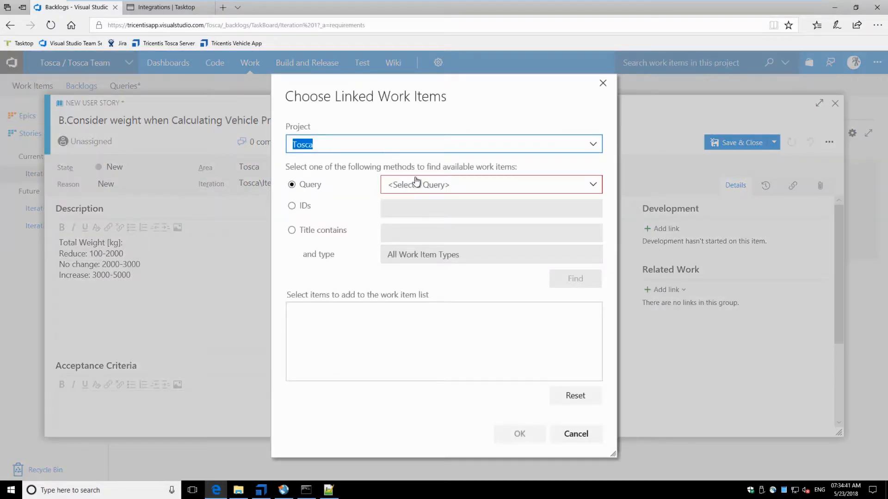
{"action": "left_click", "coordinate": [295, 230]}
{"action": "left_click", "coordinate": [416, 232]}
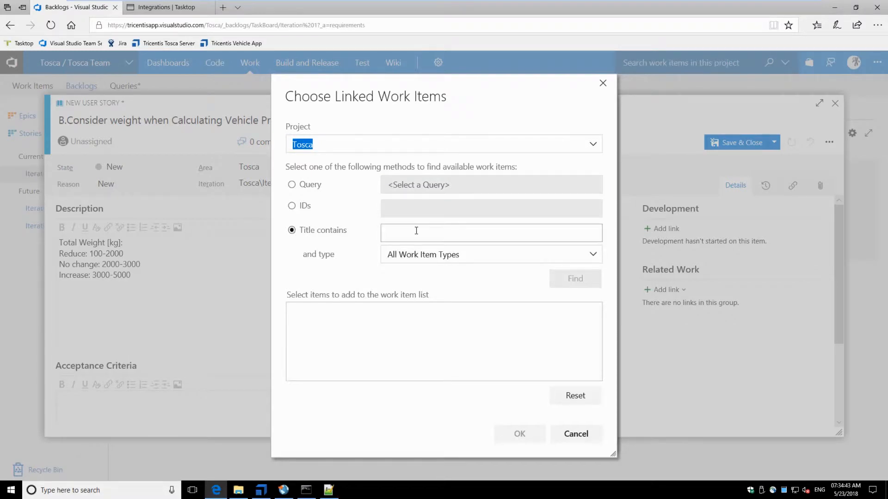
{"action": "type", "text": "truck"}
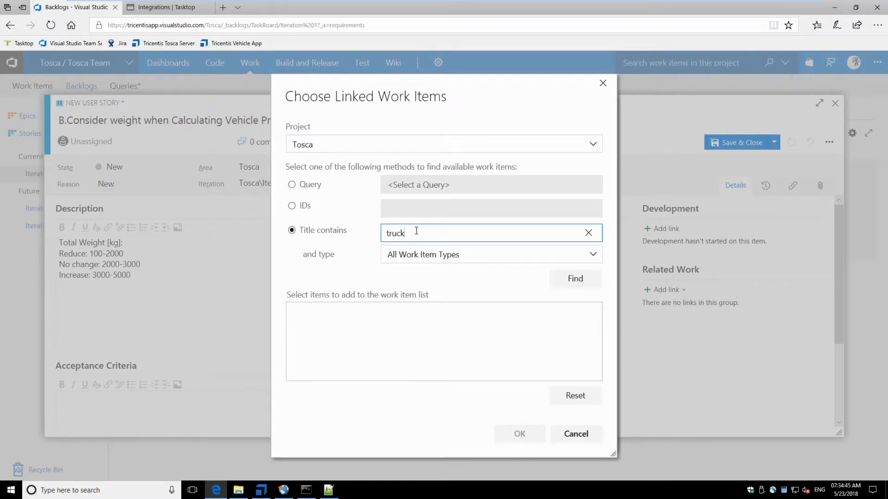
{"action": "left_click", "coordinate": [574, 279]}
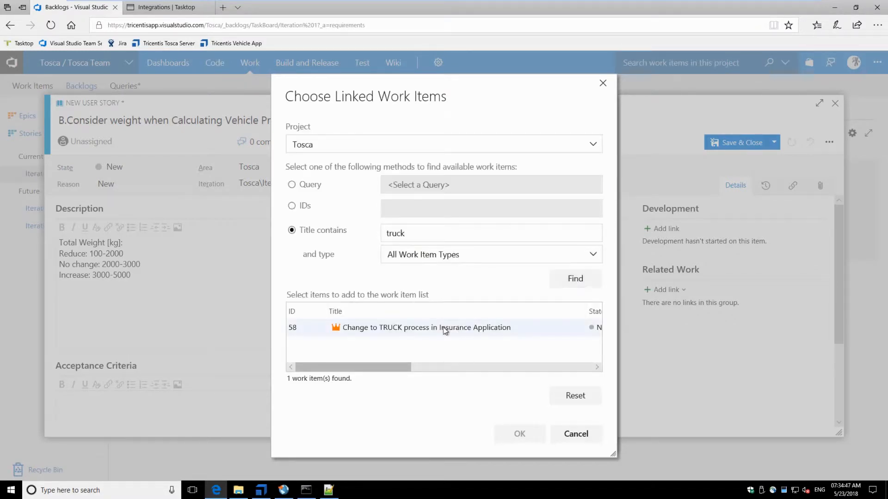
Link Change to TRUCK process in Insurance Application as the story's parent, and save and close the story
{"action": "left_click", "coordinate": [404, 329]}
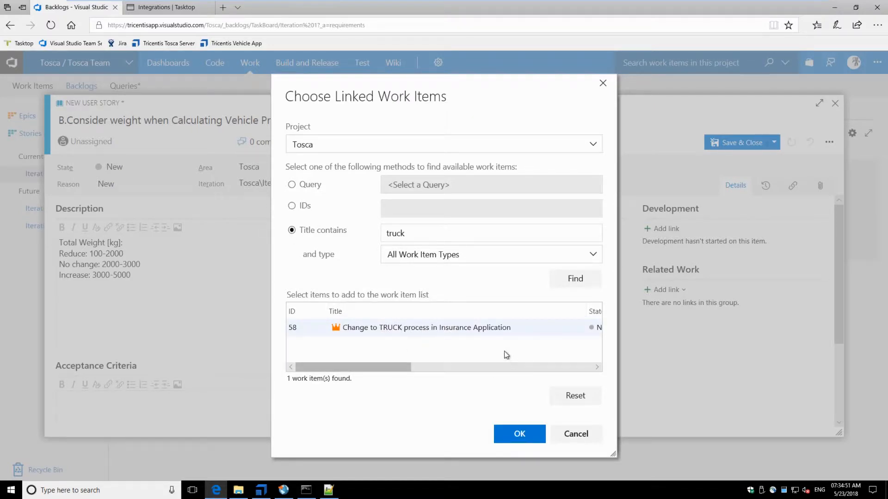
{"action": "left_click", "coordinate": [515, 431]}
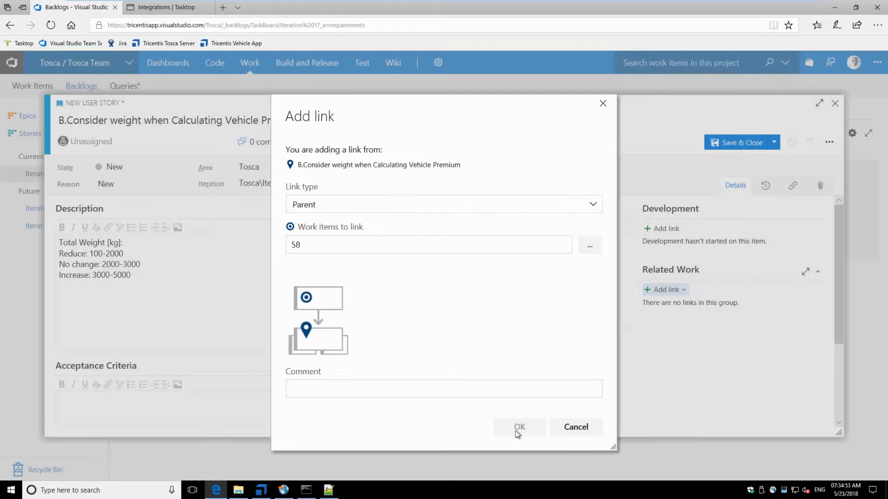
{"action": "left_click", "coordinate": [519, 431]}
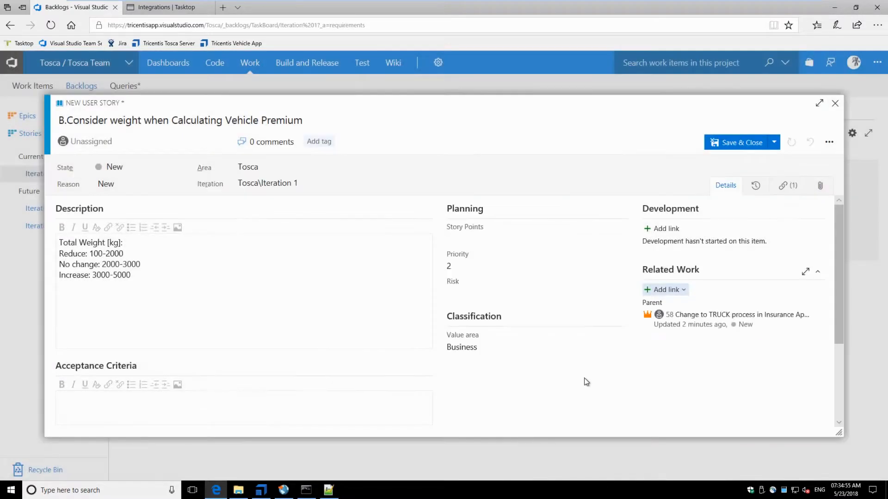
{"action": "left_click", "coordinate": [729, 143]}
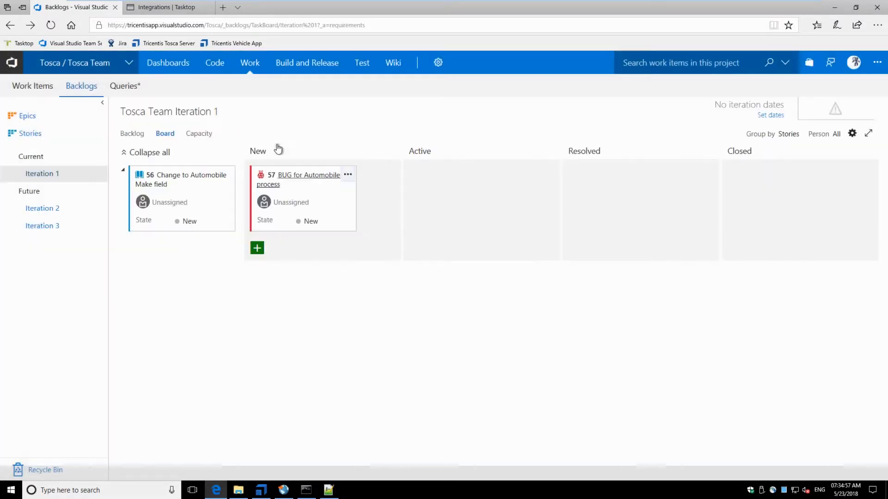
Reload the Iteration 1 board and review the details of the B.Consider weight when Calculating Vehicle Premium story
{"action": "left_click", "coordinate": [50, 25]}
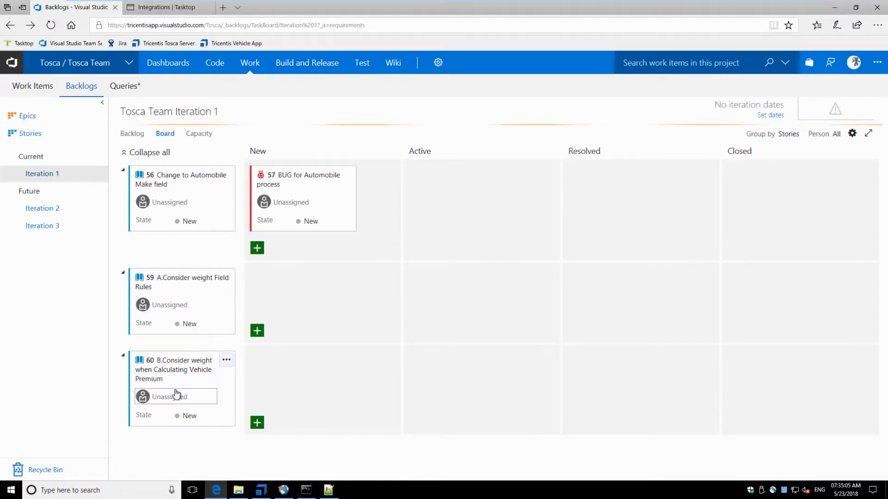
{"action": "left_click", "coordinate": [173, 362]}
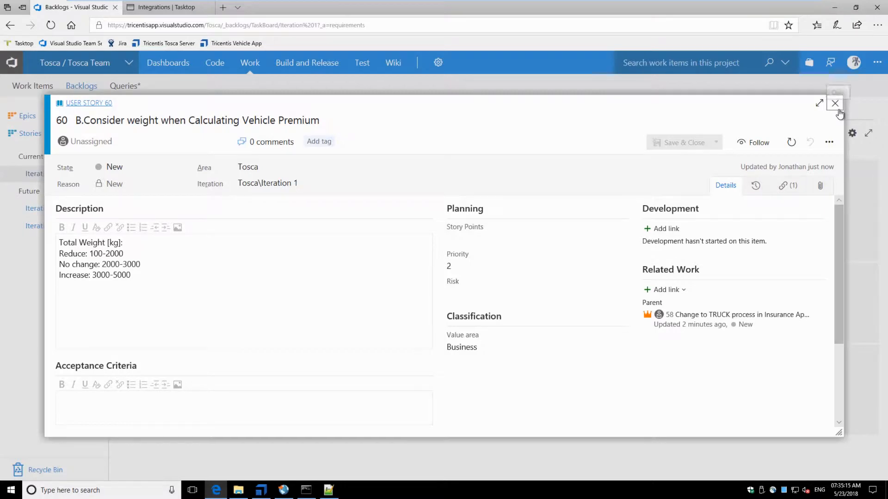
{"action": "key", "text": "Escape"}
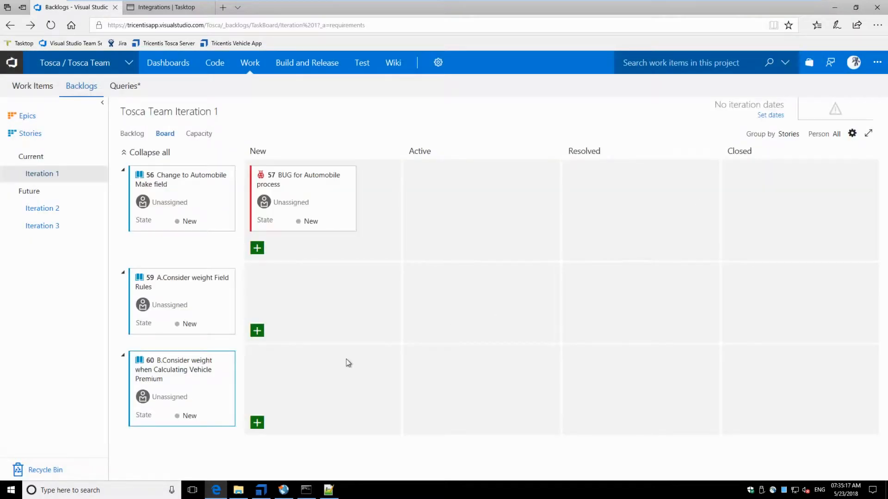
Switch to Tosca Commander, update all objects, and check out the Sprint #1 requirements tree with the TRUCK requirement expanded
{"action": "left_click", "coordinate": [254, 493]}
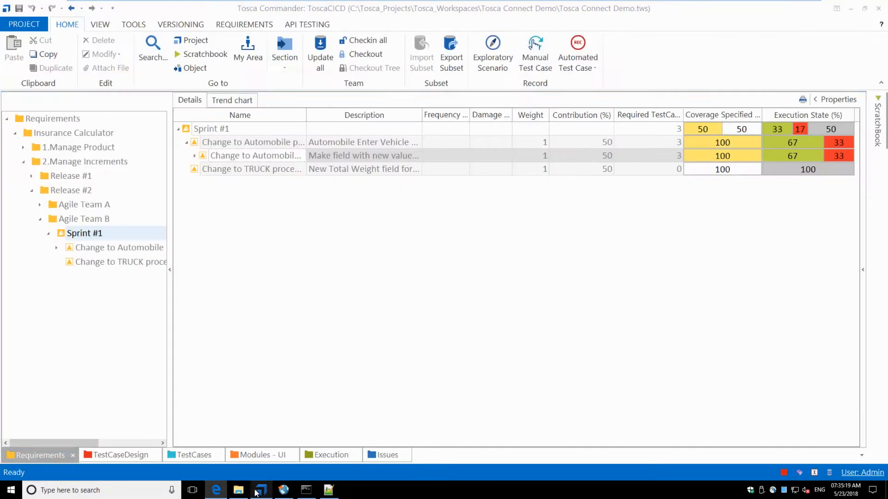
{"action": "left_click", "coordinate": [323, 43]}
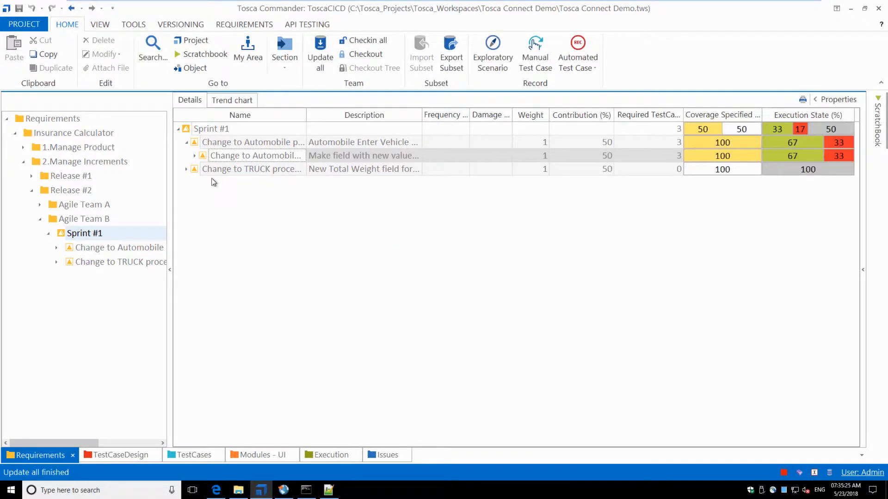
{"action": "left_click", "coordinate": [186, 170]}
{"action": "right_click", "coordinate": [261, 127]}
{"action": "left_click", "coordinate": [359, 113]}
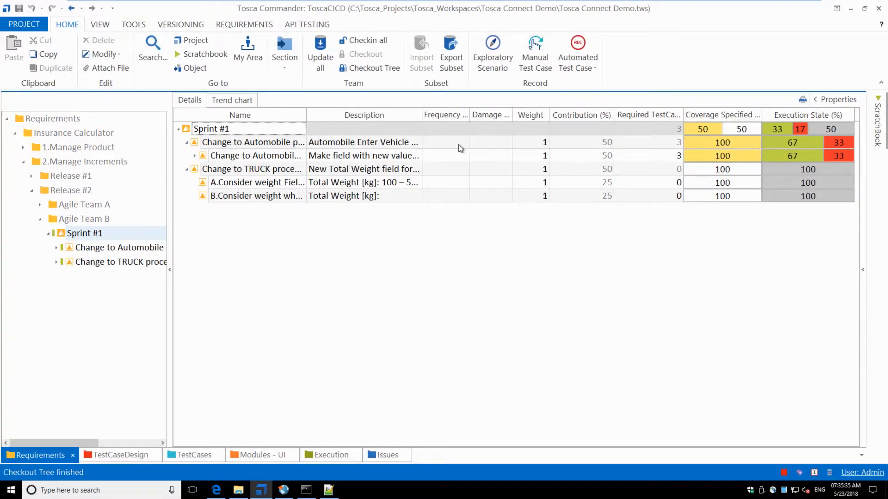
Set the Automobile process change requirement's frequency to 3 and its damage to 4
{"action": "left_click", "coordinate": [445, 143]}
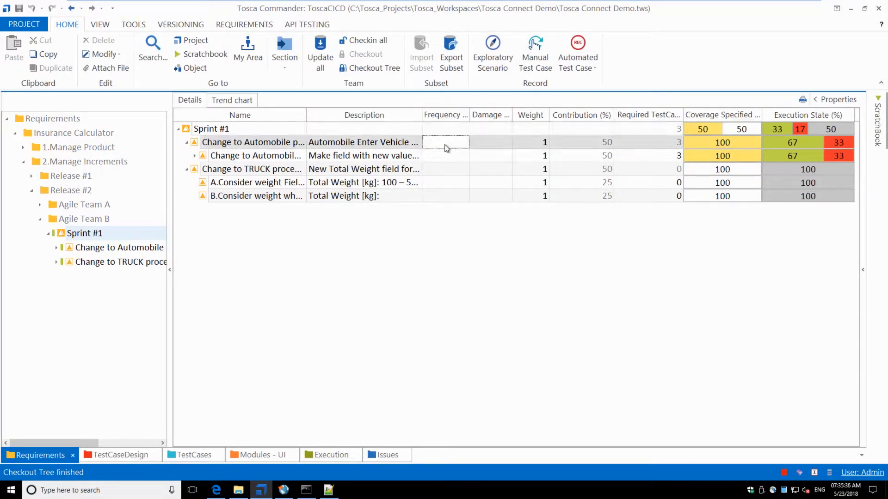
{"action": "type", "text": "3"}
{"action": "left_click", "coordinate": [481, 143]}
{"action": "type", "text": "4"}
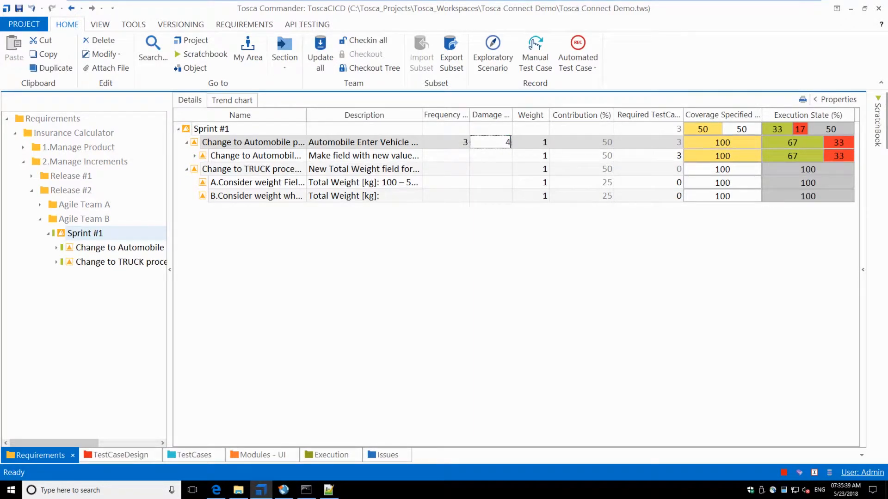
Set the Change to TRUCK process requirement's frequency to 5 and its damage to 4
{"action": "left_click", "coordinate": [449, 169]}
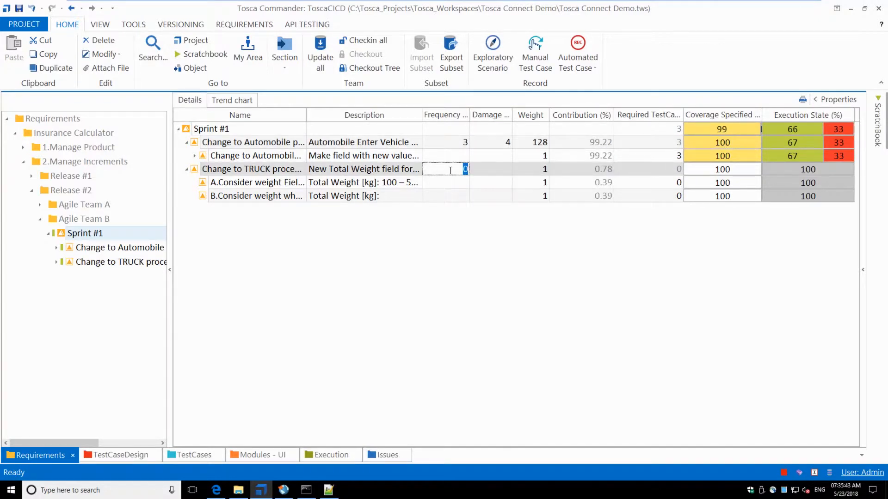
{"action": "left_click", "coordinate": [486, 172]}
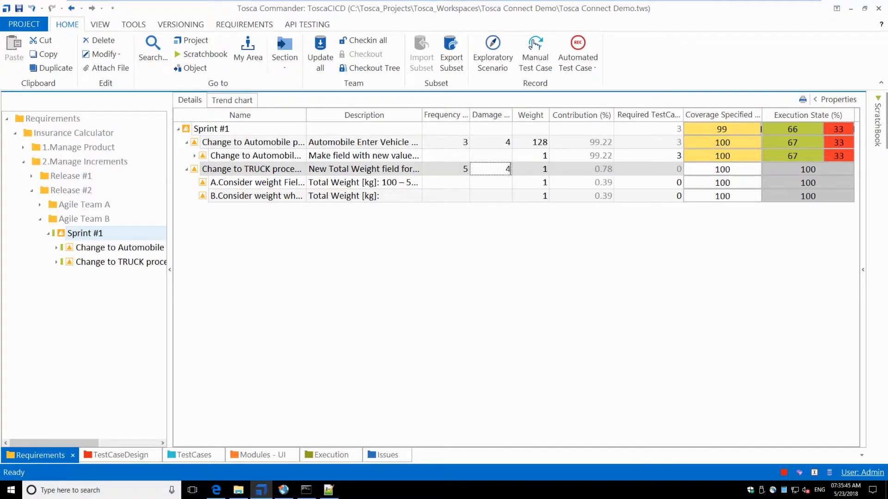
{"action": "type", "text": "4"}
{"action": "left_click", "coordinate": [490, 245]}
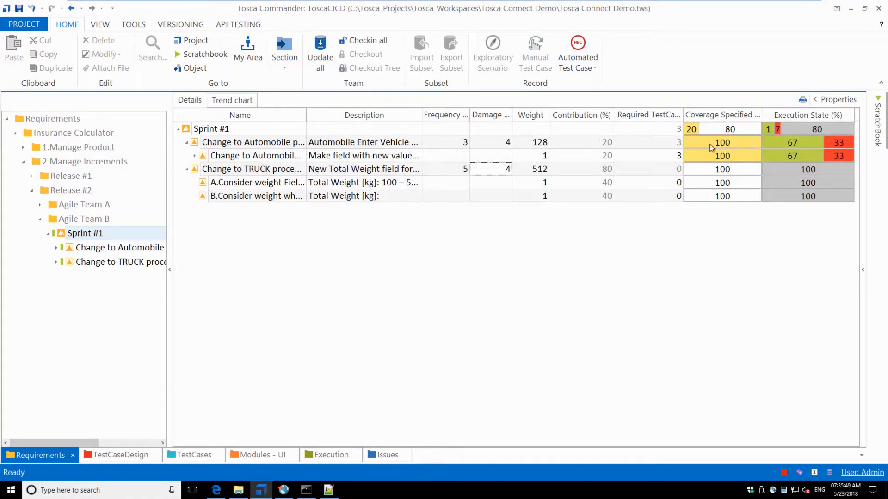
Set the Automobile Make field sub-requirement's frequency to 2 and its damage to 3
{"action": "left_click", "coordinate": [456, 156]}
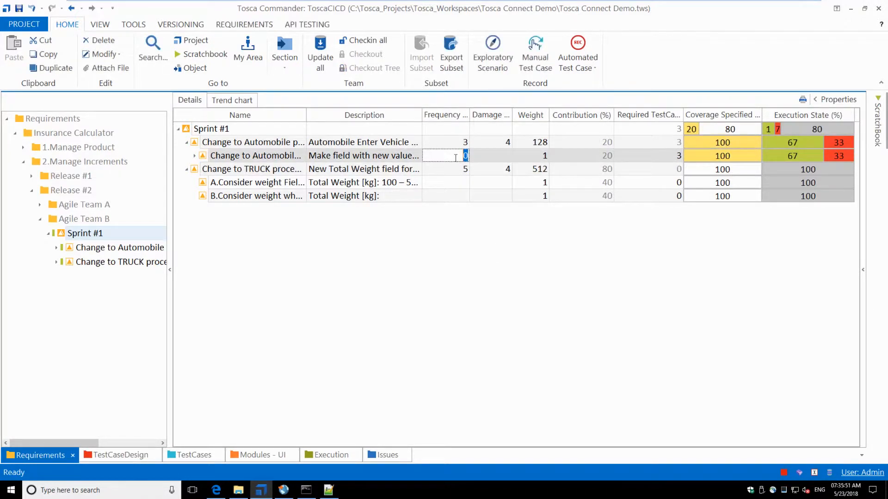
{"action": "type", "text": "2"}
{"action": "key", "text": "Tab"}
{"action": "type", "text": "3"}
{"action": "key", "text": "Return"}
Set the A.Consider weight Field Rules requirement's frequency to 2 and its damage to 5 in the Sprint #1 overview
{"action": "double_click", "coordinate": [448, 188]}
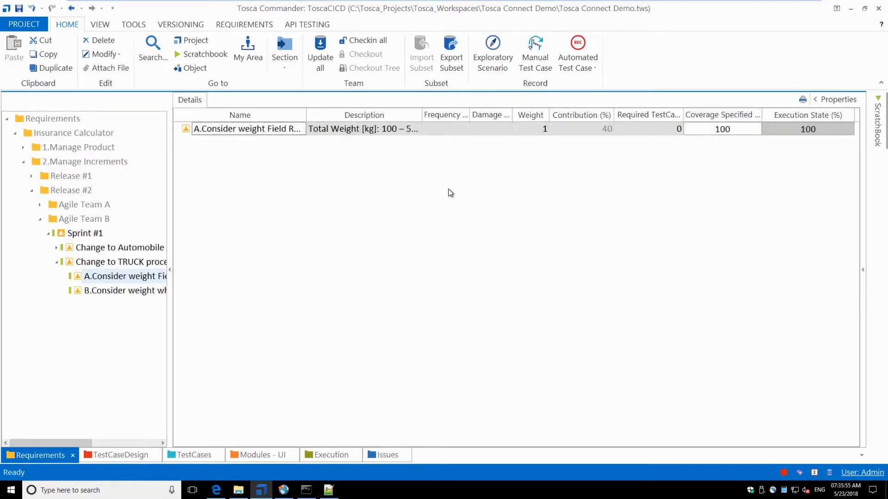
{"action": "left_click", "coordinate": [113, 233]}
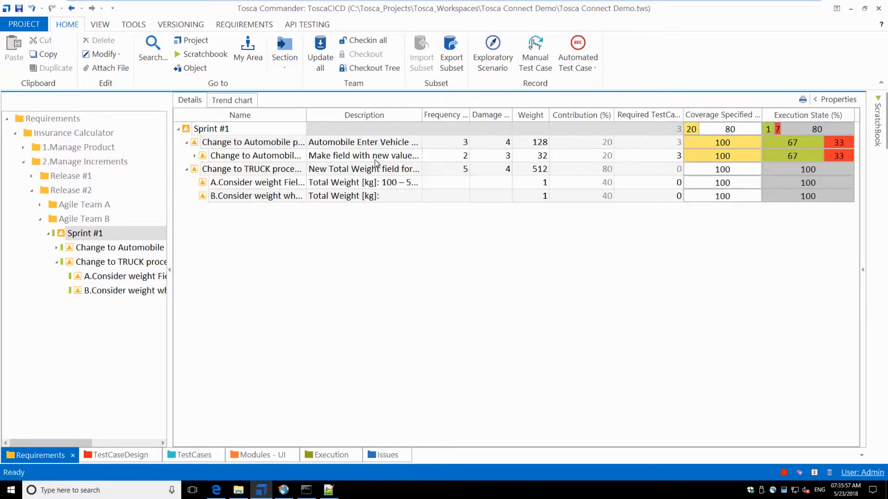
{"action": "left_click", "coordinate": [446, 183]}
{"action": "left_click", "coordinate": [446, 184]}
{"action": "type", "text": "2"}
{"action": "key", "text": "Return"}
{"action": "left_click", "coordinate": [492, 183]}
{"action": "type", "text": "5"}
Set the damage of the B.Consider weight when Calculating Vehicle Premium requirement to 4 and its frequency to 3
{"action": "left_click", "coordinate": [492, 196]}
{"action": "type", "text": "4"}
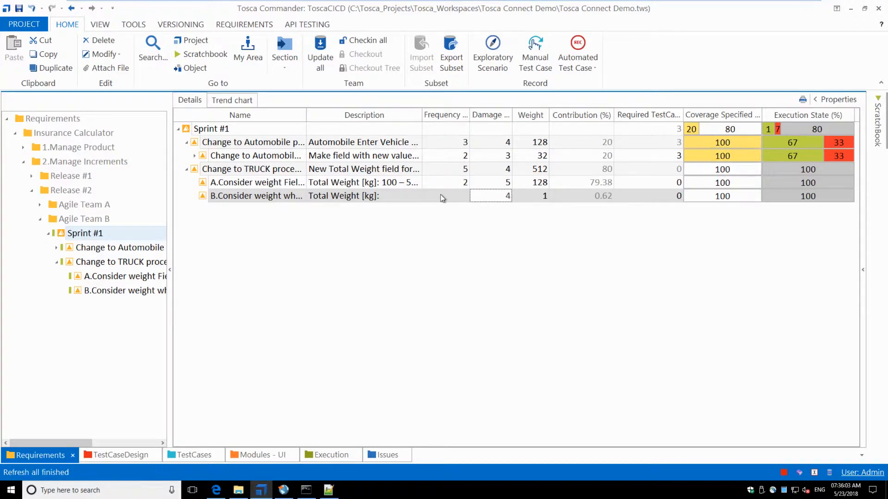
{"action": "left_click", "coordinate": [440, 196]}
{"action": "type", "text": "3"}
{"action": "key", "text": "Return"}
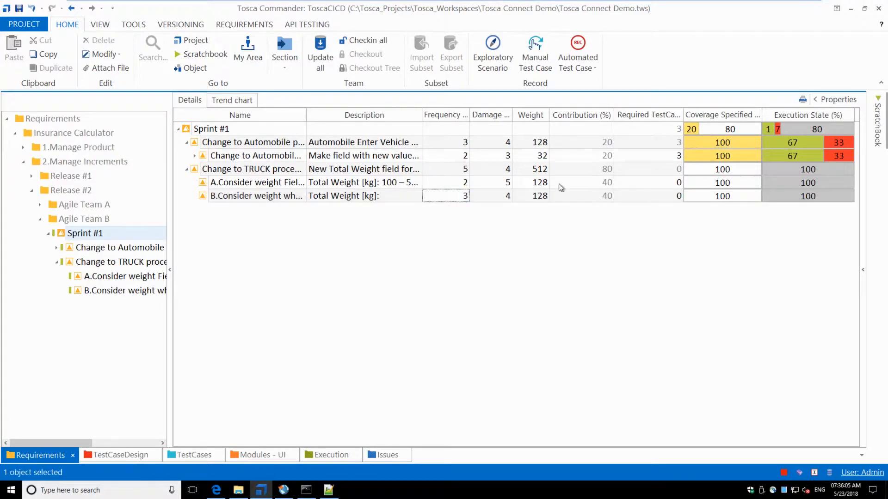
Change the frequency of the B.Consider weight when Calculating Vehicle Premium requirement to 4
{"action": "left_click", "coordinate": [461, 197]}
{"action": "type", "text": "4"}
{"action": "key", "text": "Return"}
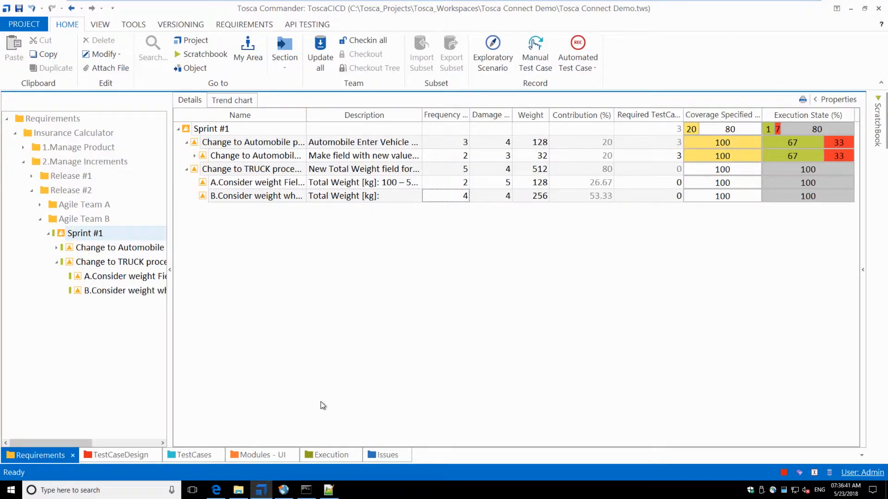
Show the execution lists and expand the Tosca VSTS Build Results folder to examine its builds
{"action": "left_click", "coordinate": [330, 456]}
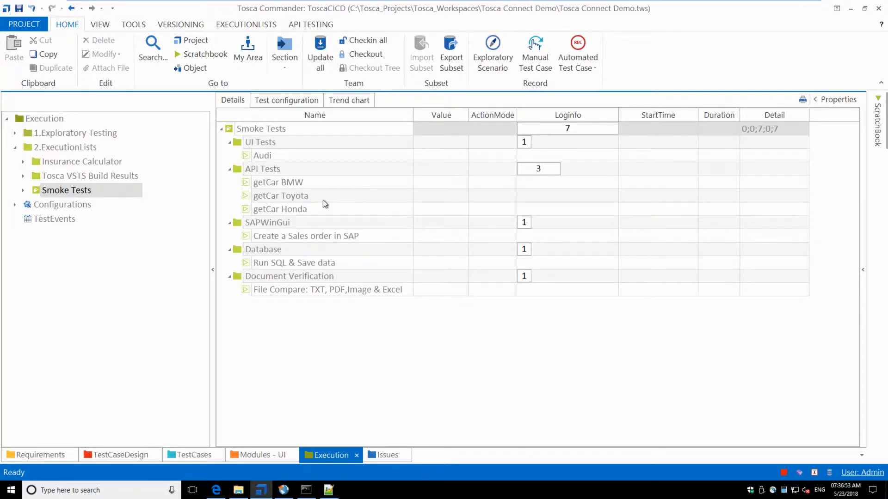
{"action": "left_click", "coordinate": [26, 179]}
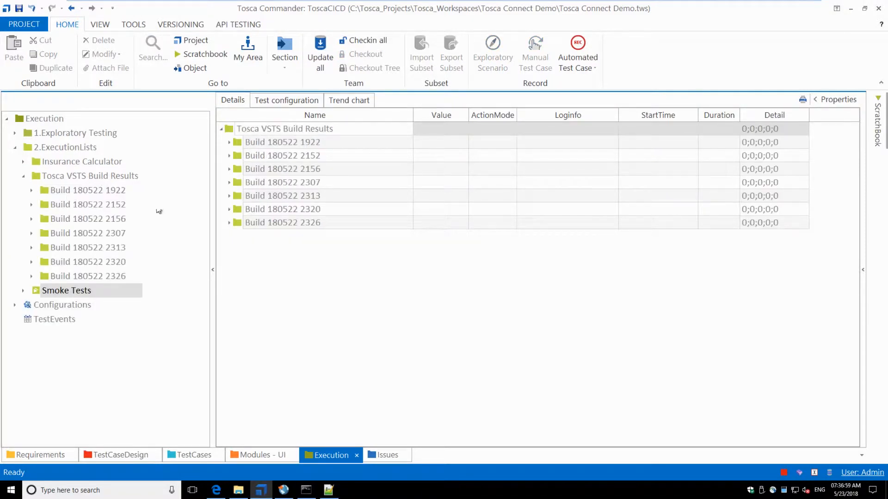
Review the Smoke Tests execution list's test configuration and details, and check in all changes
{"action": "left_click", "coordinate": [69, 291]}
{"action": "left_click", "coordinate": [282, 101]}
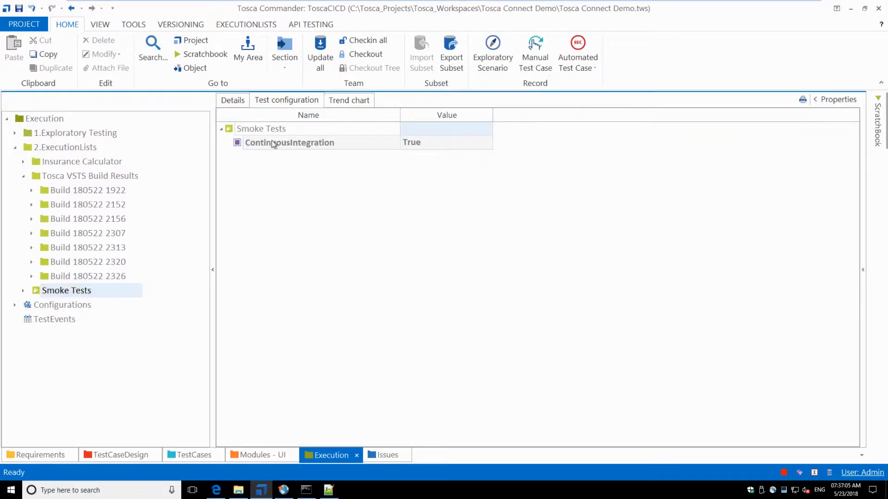
{"action": "left_click", "coordinate": [234, 102]}
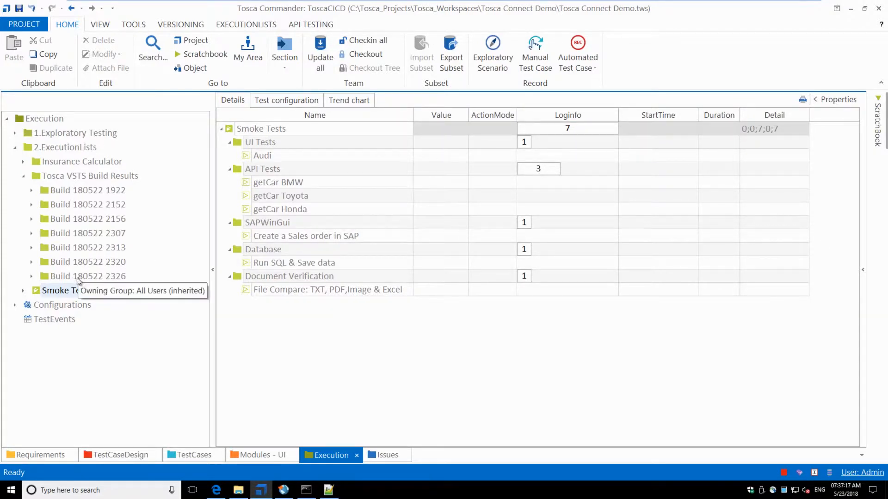
{"action": "left_click", "coordinate": [370, 41]}
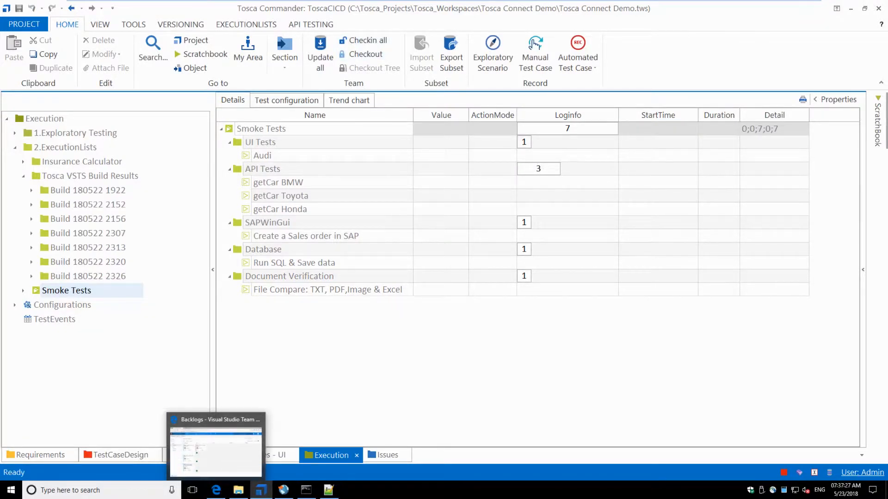
Minimize Tosca Commander, the browser, Notepad++ and the virtual machine to reach the host desktop
{"action": "left_click", "coordinate": [849, 9]}
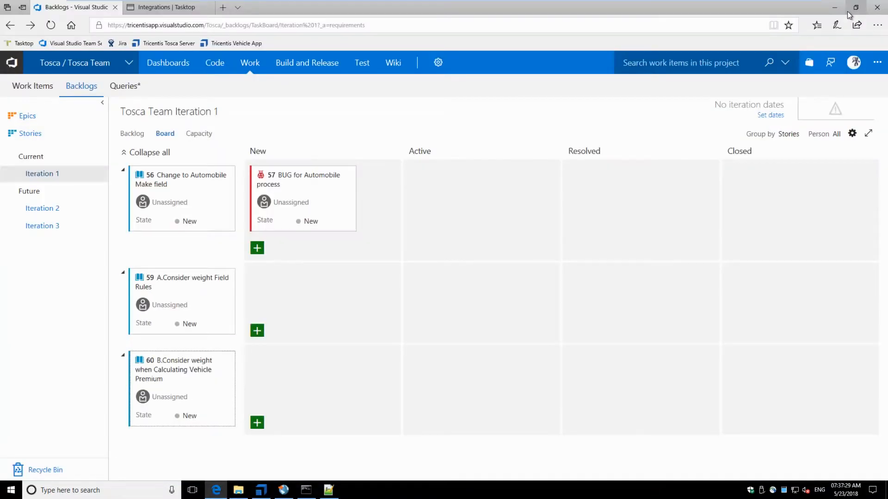
{"action": "left_click", "coordinate": [835, 8]}
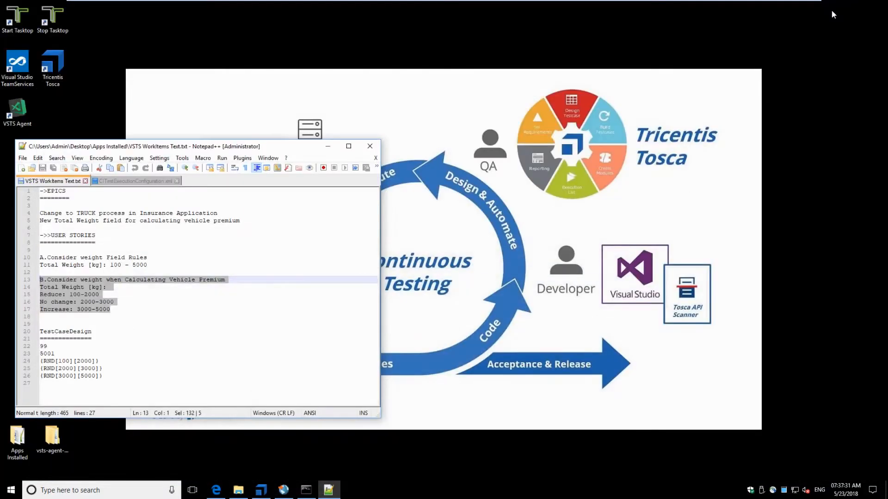
{"action": "left_click", "coordinate": [328, 147]}
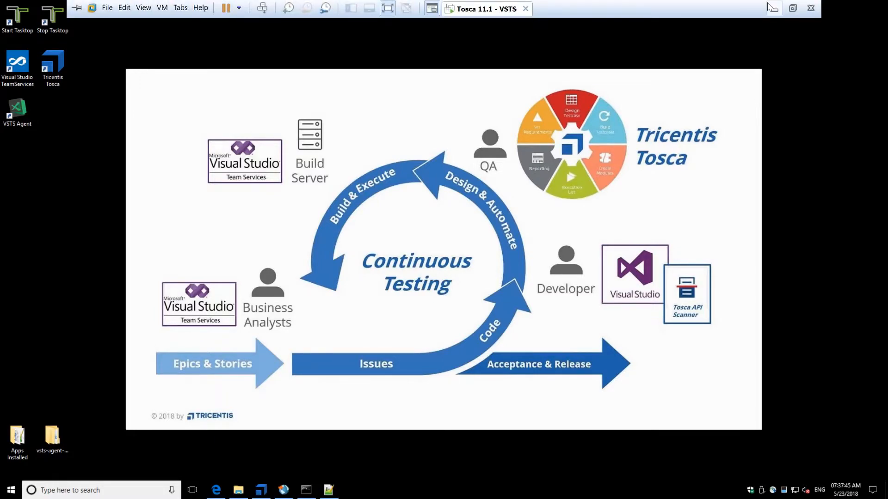
{"action": "left_click", "coordinate": [771, 7]}
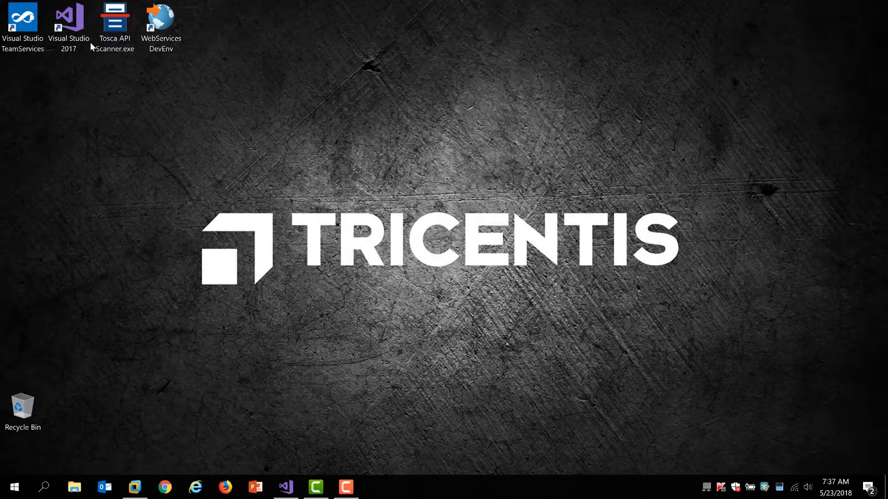
Switch to Visual Studio 2017 and launch the Tosca API Scanner from it
{"action": "left_click", "coordinate": [286, 487]}
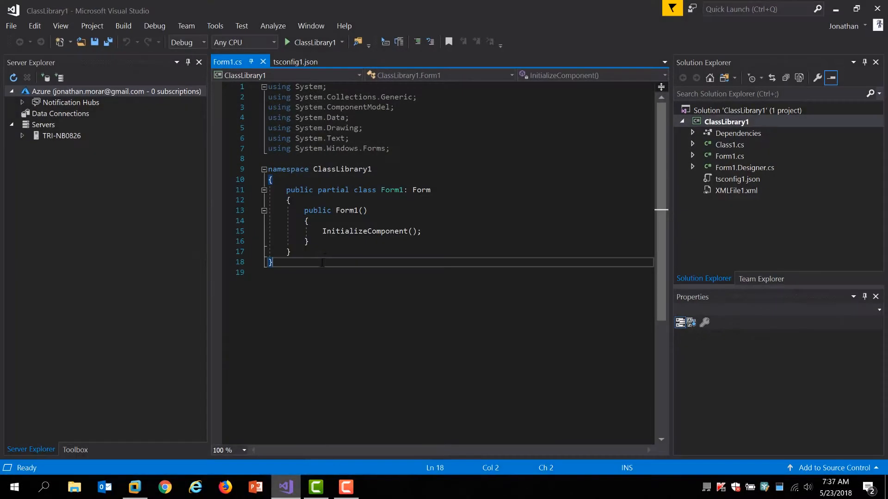
{"action": "left_click", "coordinate": [215, 26]}
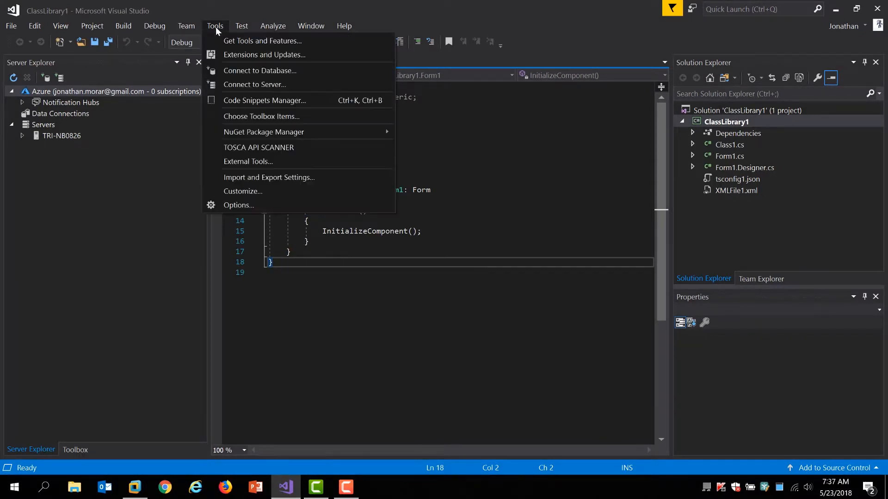
{"action": "left_click", "coordinate": [286, 147]}
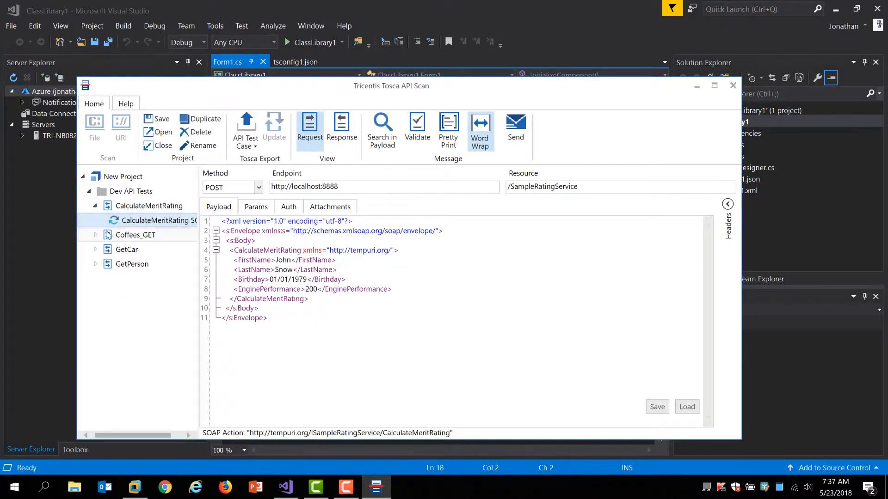
Expand Coffees_GET, widen the project tree, view the CalculateMeritRating SOAP authentication settings, and minimize the scanner and Visual Studio
{"action": "left_click", "coordinate": [96, 236]}
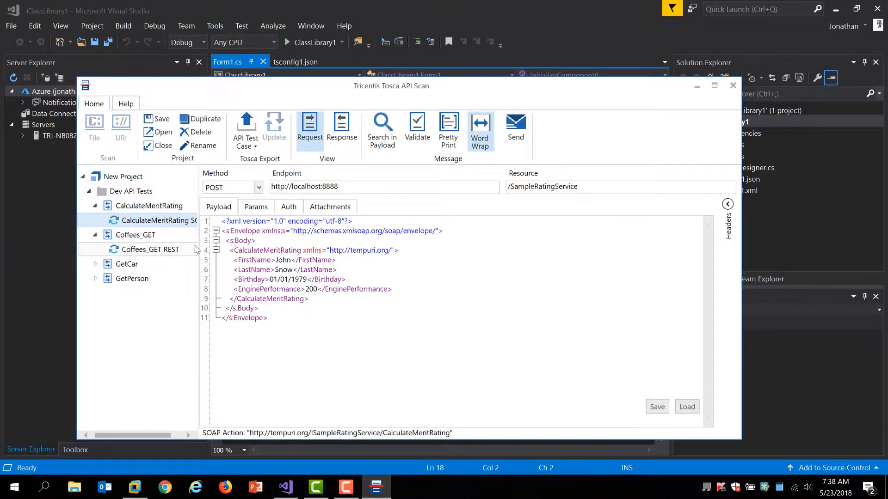
{"action": "left_click_drag", "start_coordinate": [199, 246], "coordinate": [244, 242]}
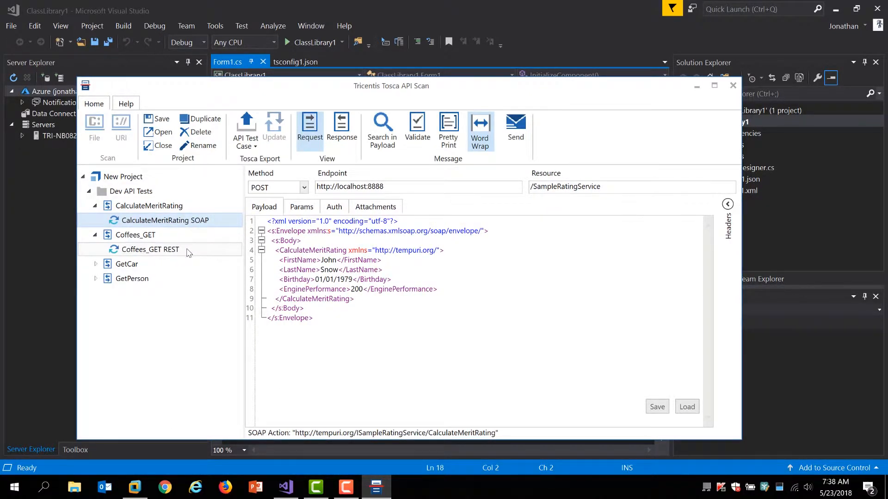
{"action": "left_click", "coordinate": [346, 208]}
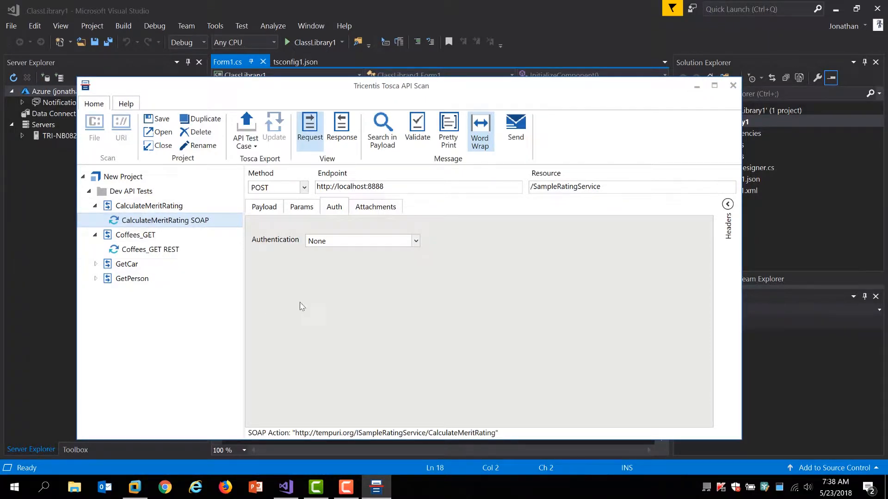
{"action": "left_click", "coordinate": [697, 87]}
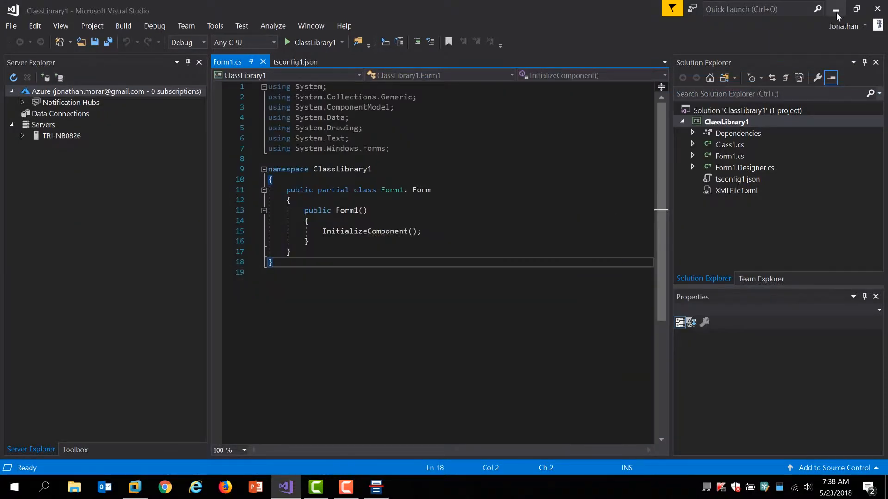
{"action": "left_click", "coordinate": [836, 11]}
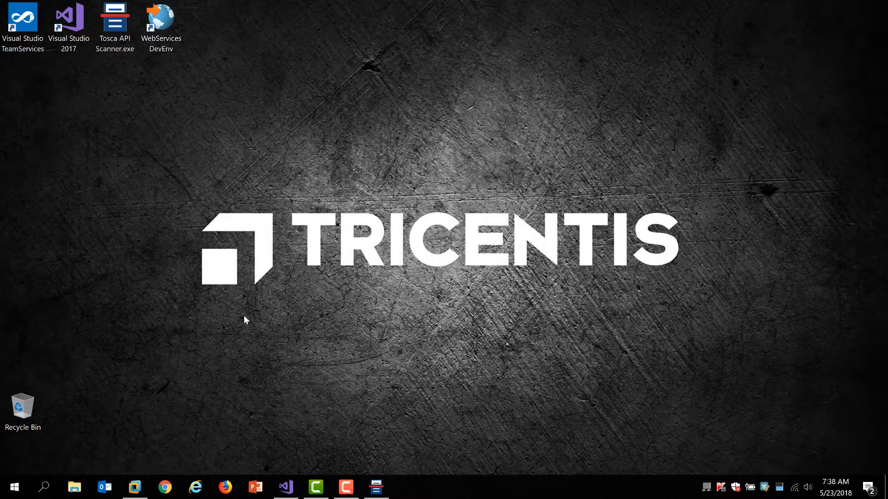
Open Visual Studio Team Services on the host and open the Tosca-CI build definition for editing
{"action": "double_click", "coordinate": [22, 19]}
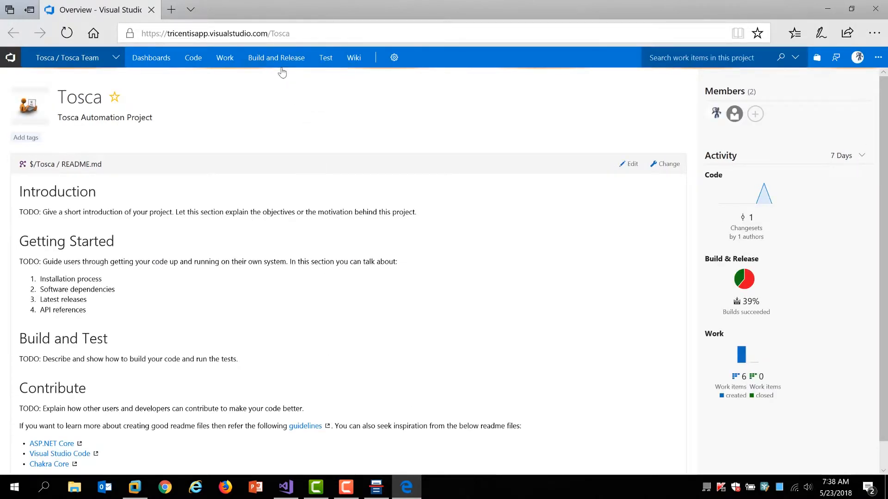
{"action": "mouse_move", "coordinate": [282, 69]}
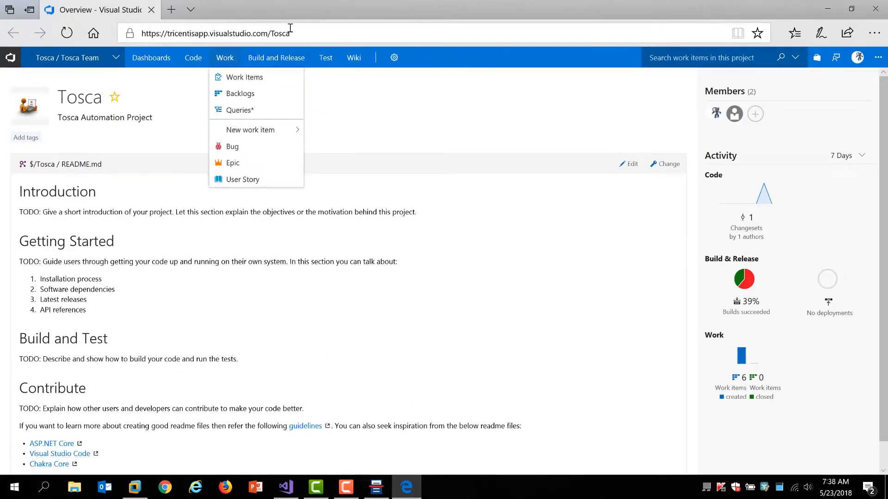
{"action": "left_click_drag", "start_coordinate": [292, 34], "coordinate": [155, 33]}
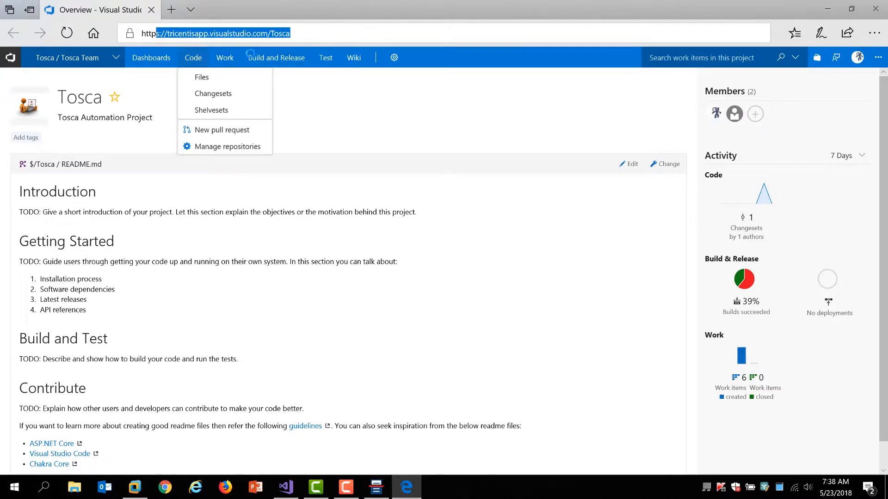
{"action": "mouse_move", "coordinate": [257, 63]}
{"action": "left_click", "coordinate": [271, 84]}
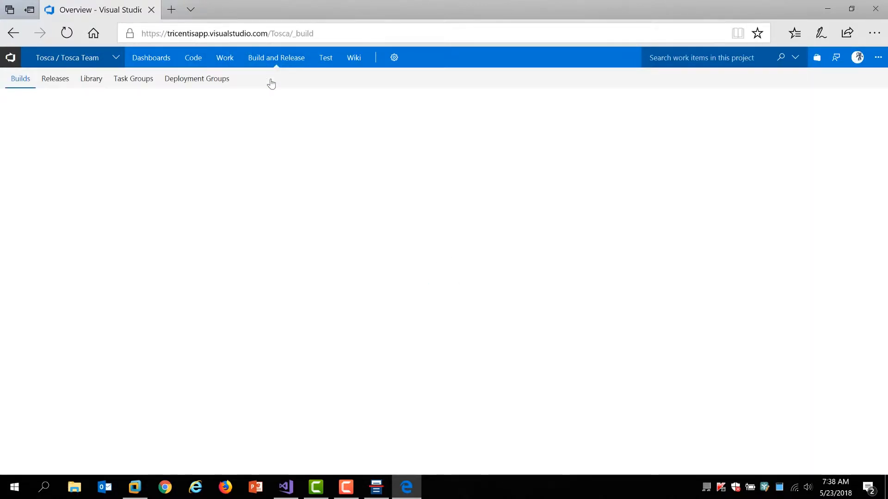
{"action": "mouse_move", "coordinate": [166, 167]}
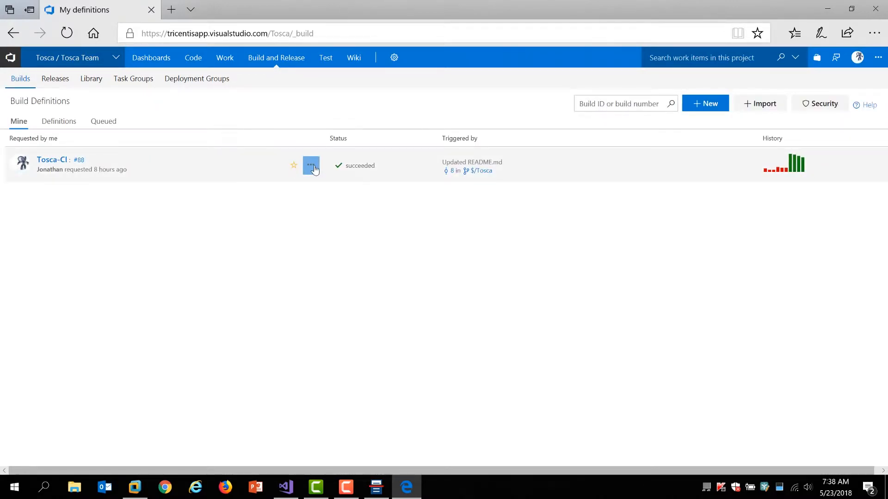
{"action": "left_click", "coordinate": [312, 168]}
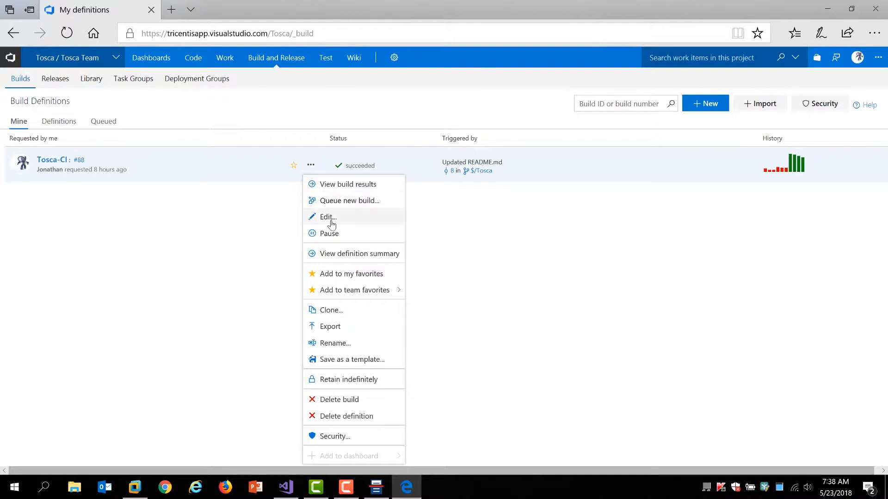
{"action": "left_click", "coordinate": [331, 221]}
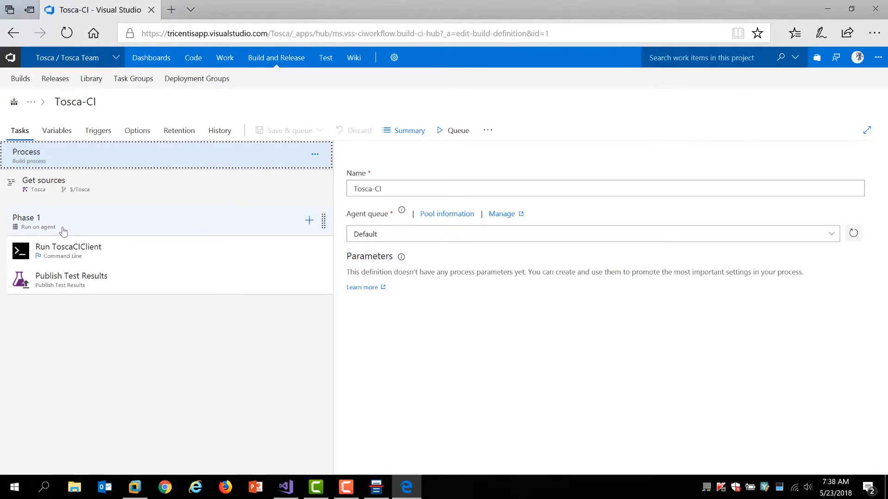
Examine the Run ToscaCIClient task's tool path and arguments and the Publish Test Results task's settings
{"action": "left_click", "coordinate": [64, 258]}
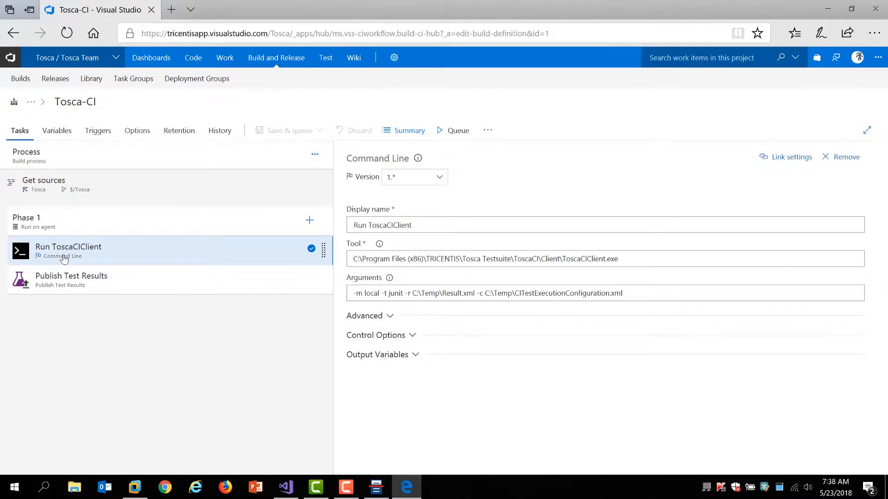
{"action": "left_click_drag", "start_coordinate": [632, 257], "coordinate": [343, 264]}
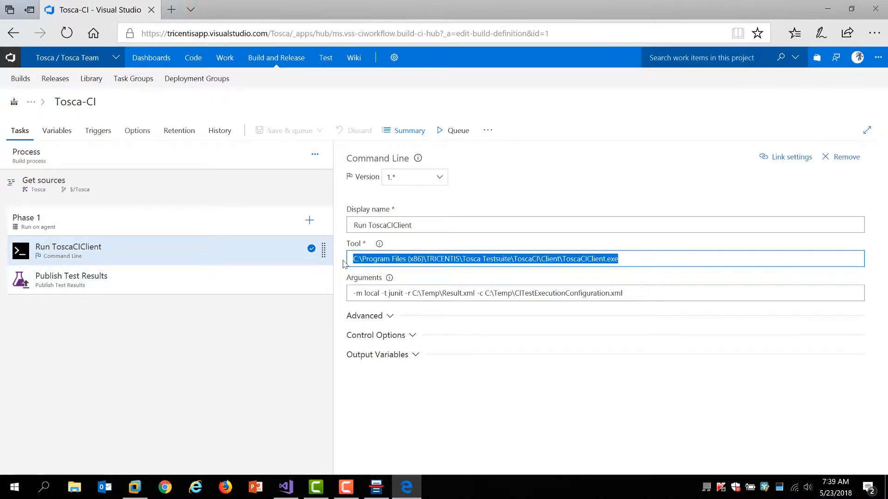
{"action": "left_click", "coordinate": [649, 293]}
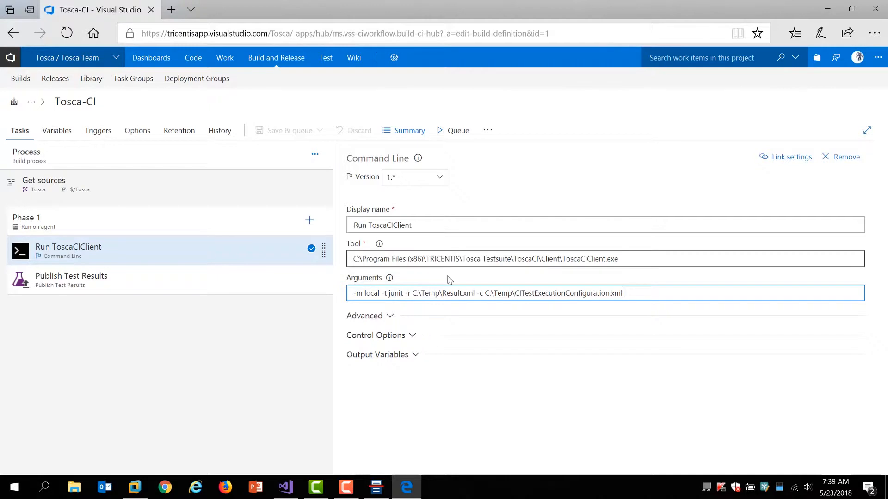
{"action": "left_click", "coordinate": [140, 282]}
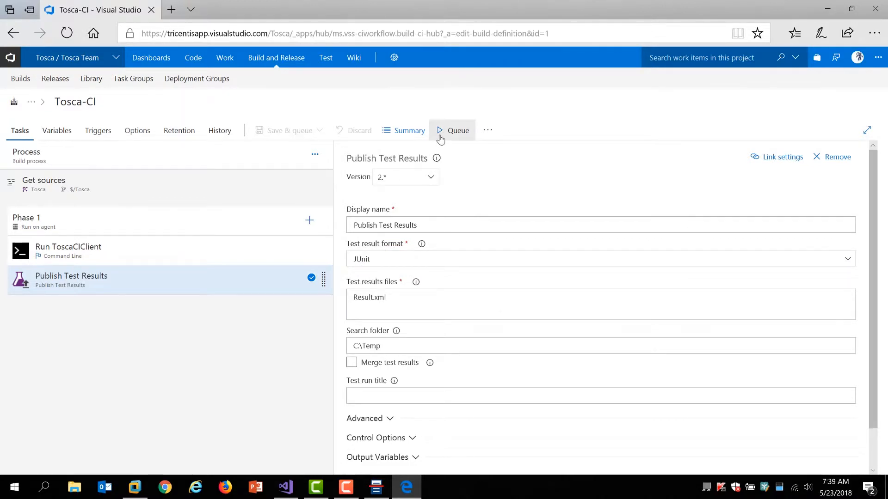
Queue a Tosca-CI build on the private Default agent queue and close the browser
{"action": "left_click", "coordinate": [440, 137]}
{"action": "left_click", "coordinate": [586, 160]}
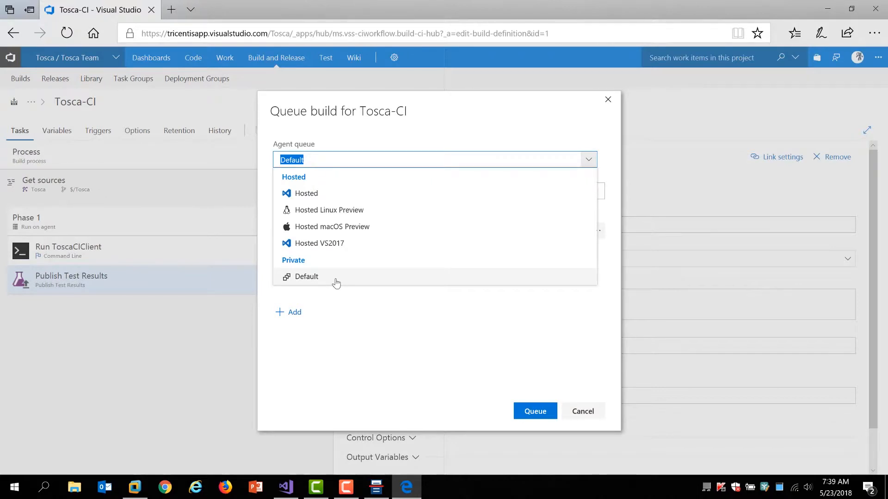
{"action": "left_click", "coordinate": [335, 284]}
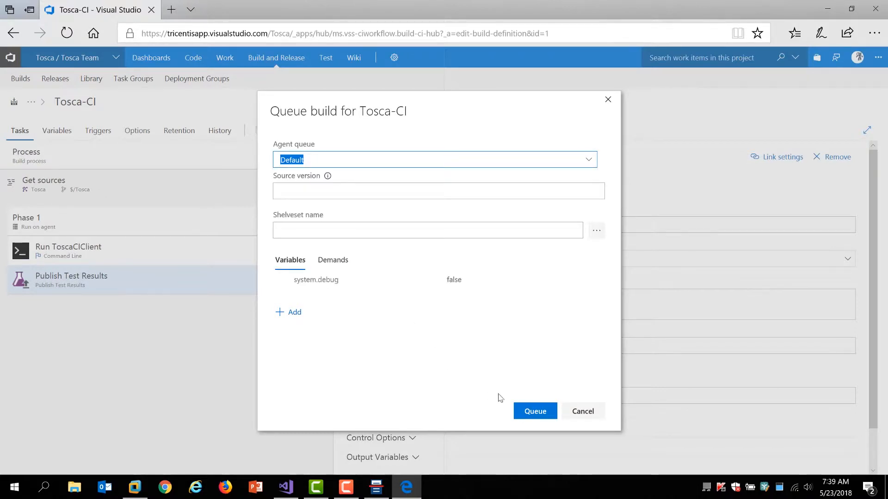
{"action": "left_click", "coordinate": [532, 412]}
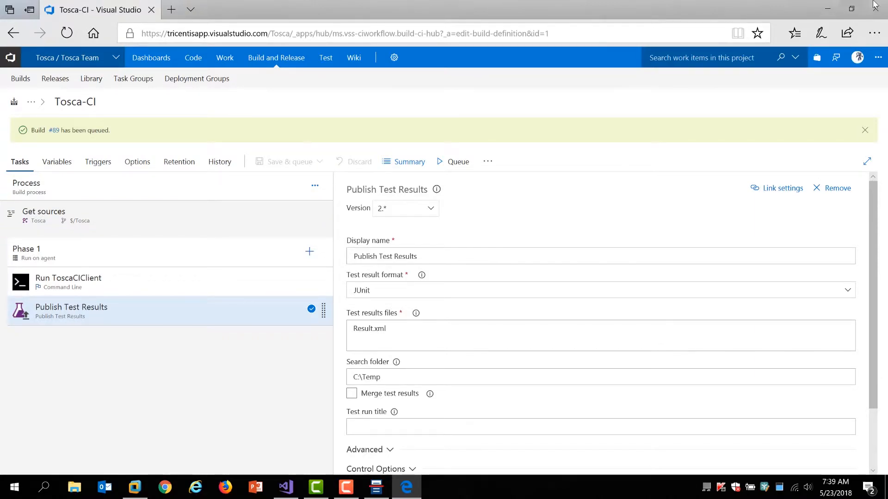
{"action": "left_click", "coordinate": [876, 7]}
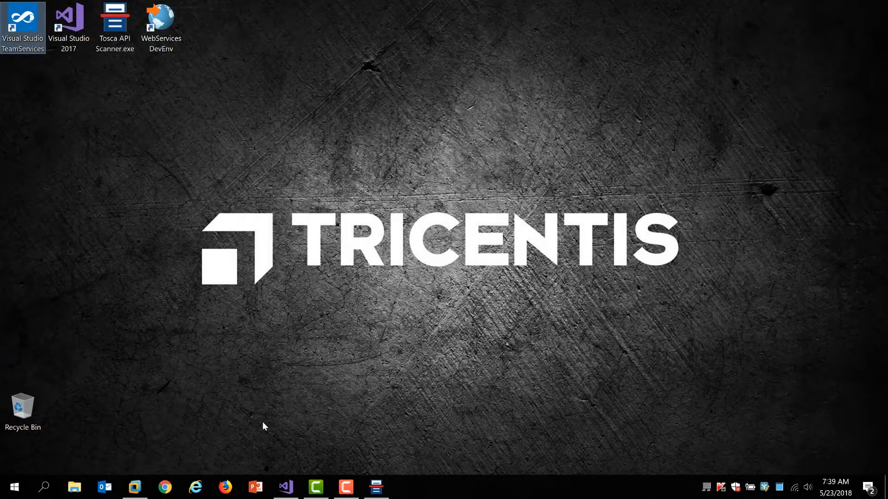
Switch to the virtual machine's Team Services browser and open the newly queued Tosca-CI build from the builds list
{"action": "left_click", "coordinate": [135, 487]}
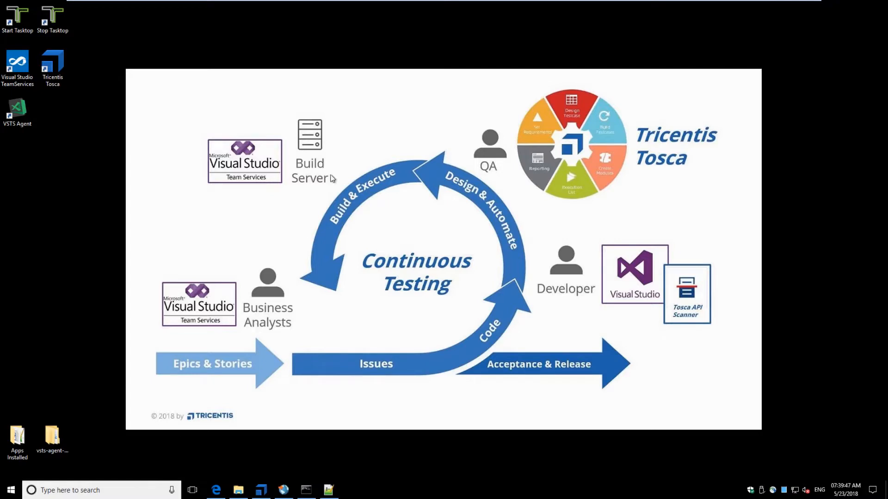
{"action": "left_click", "coordinate": [218, 490]}
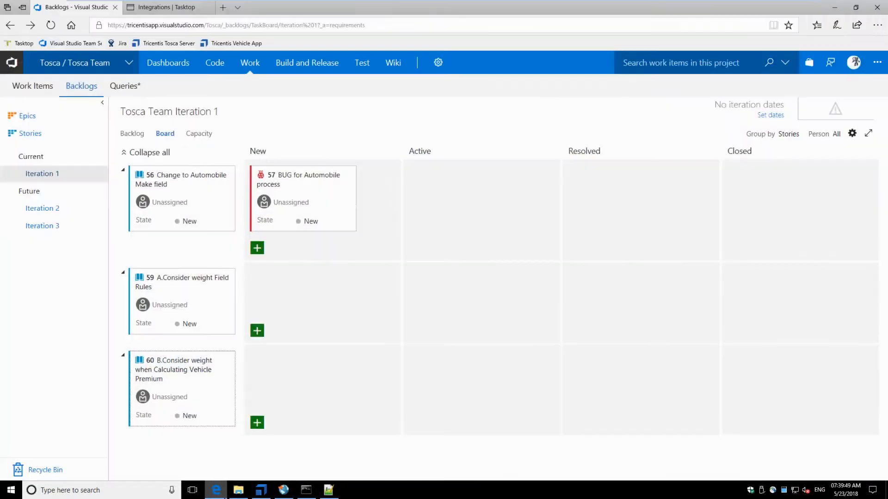
{"action": "mouse_move", "coordinate": [295, 68]}
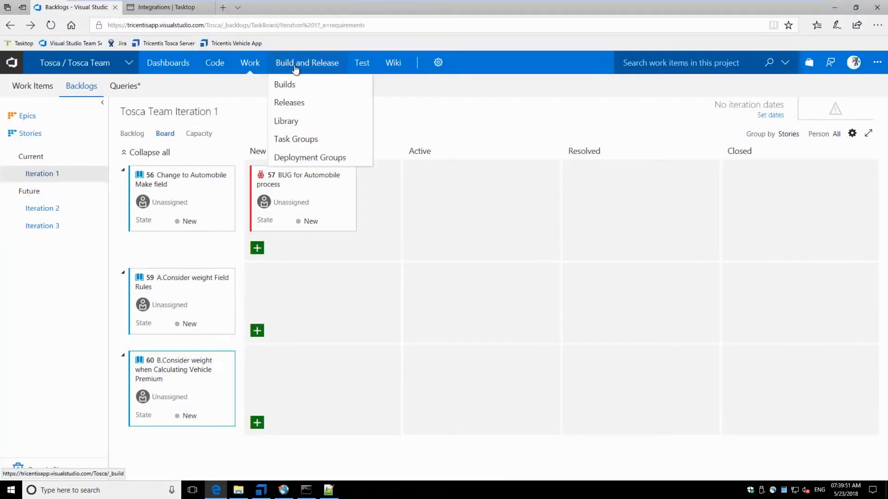
{"action": "left_click", "coordinate": [295, 83]}
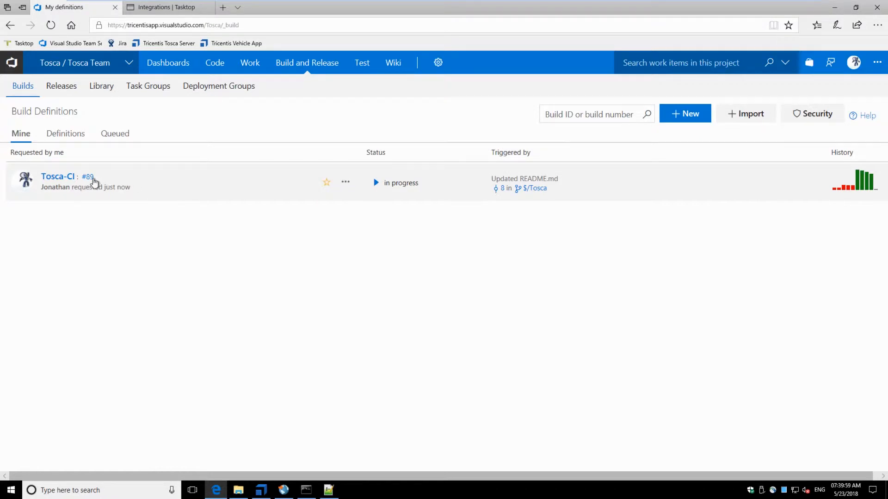
{"action": "left_click", "coordinate": [87, 179]}
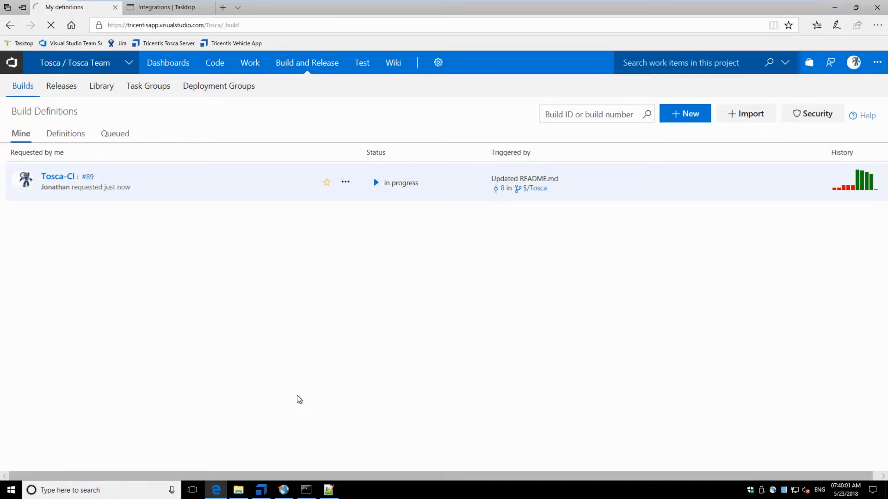
Check the VSTS Agent console for the running job and select the Initialize Job task of Build 89
{"action": "left_click", "coordinate": [306, 490]}
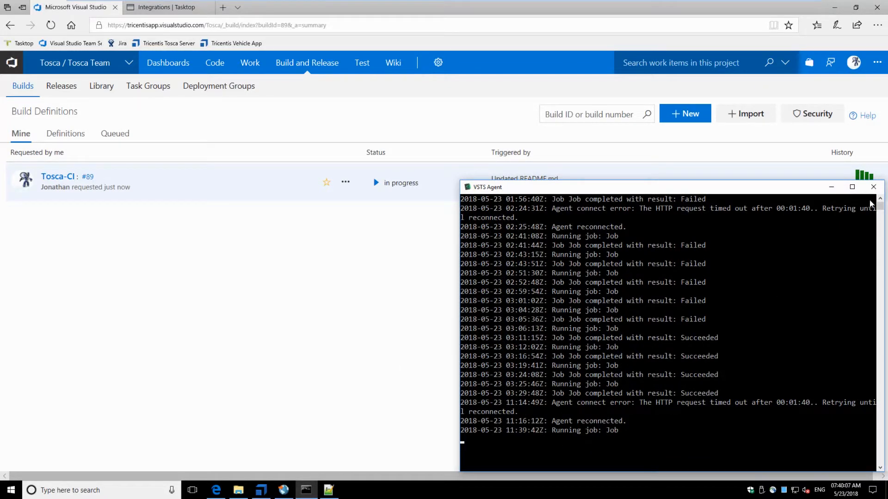
{"action": "left_click", "coordinate": [832, 190]}
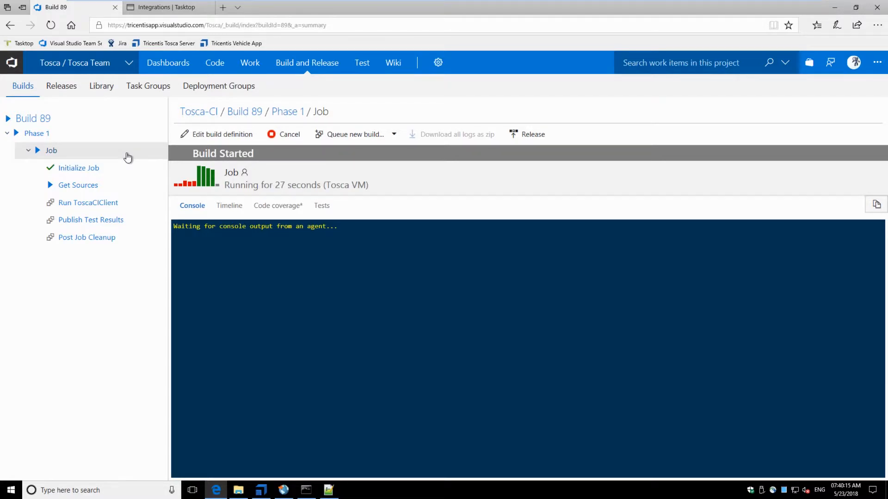
{"action": "left_click", "coordinate": [92, 170]}
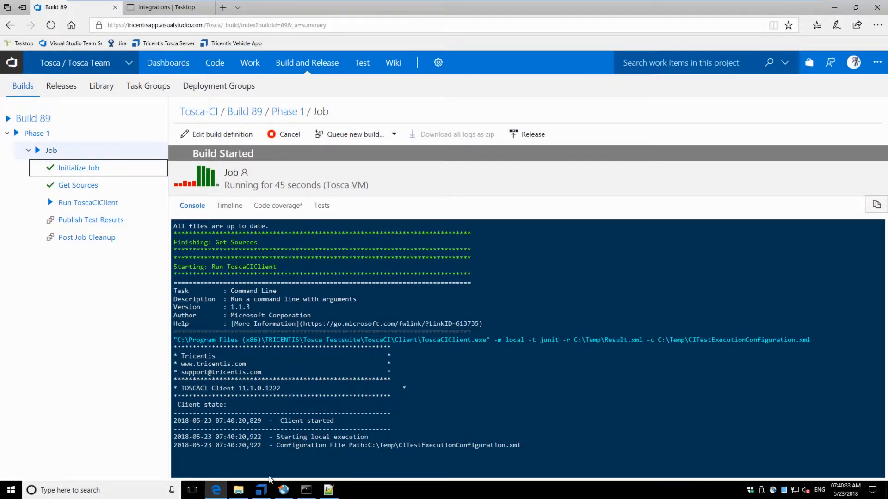
View the Smoke Tests execution list in Tosca Commander and the SOAP WebService console, and minimize all windows to clear the desktop
{"action": "left_click", "coordinate": [261, 490]}
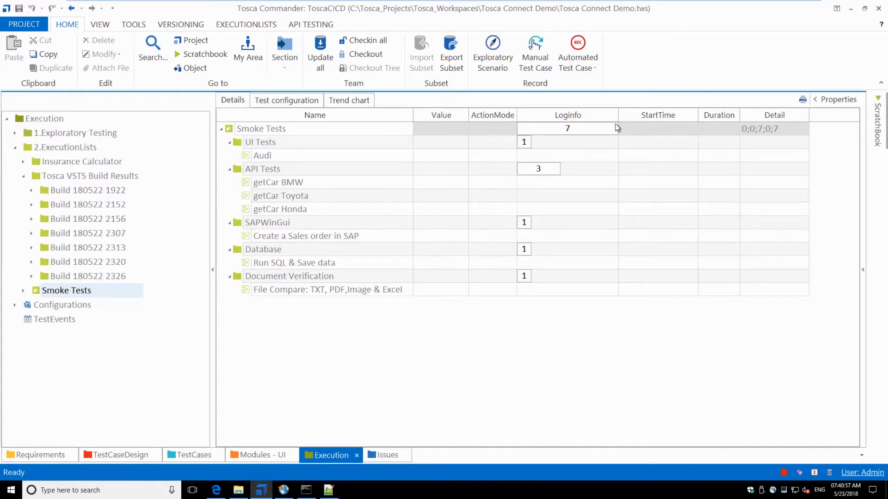
{"action": "left_click", "coordinate": [859, 13]}
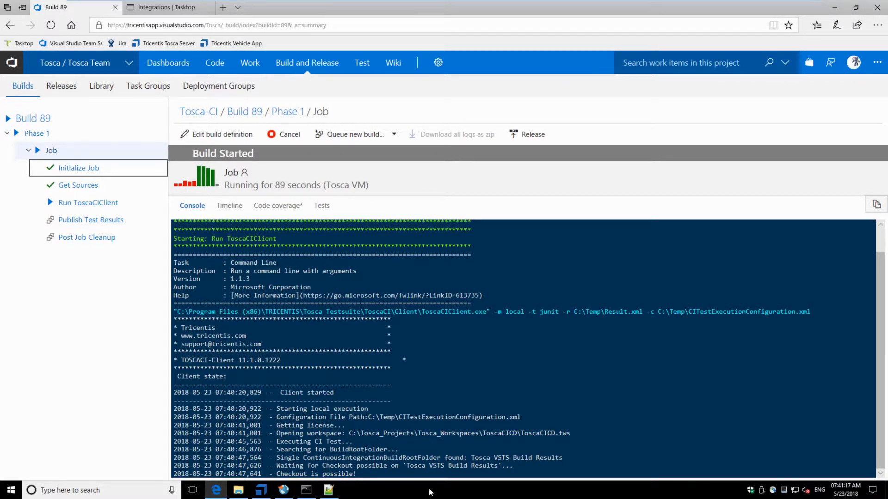
{"action": "left_click", "coordinate": [290, 491]}
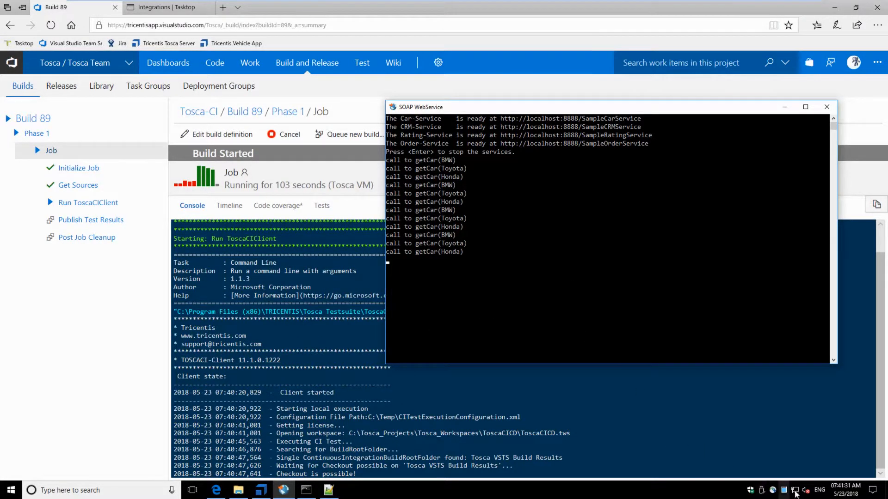
{"action": "mouse_move", "coordinate": [784, 492]}
{"action": "left_click", "coordinate": [785, 108]}
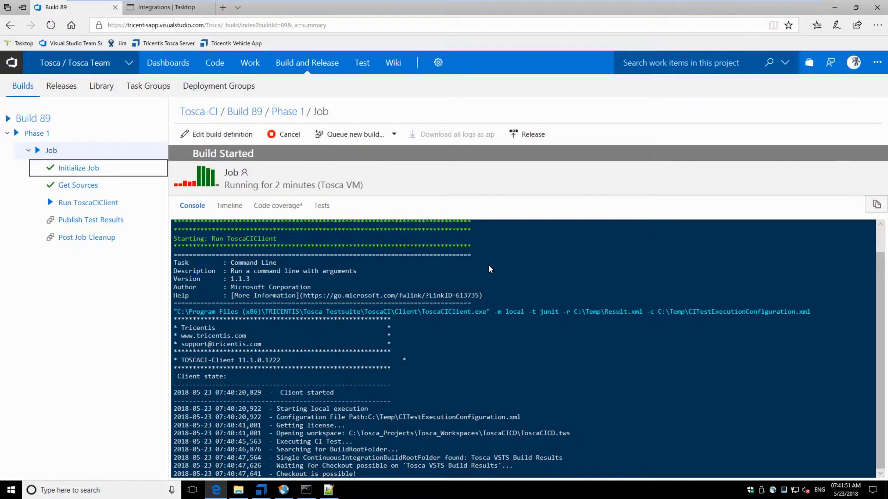
{"action": "left_click", "coordinate": [834, 8]}
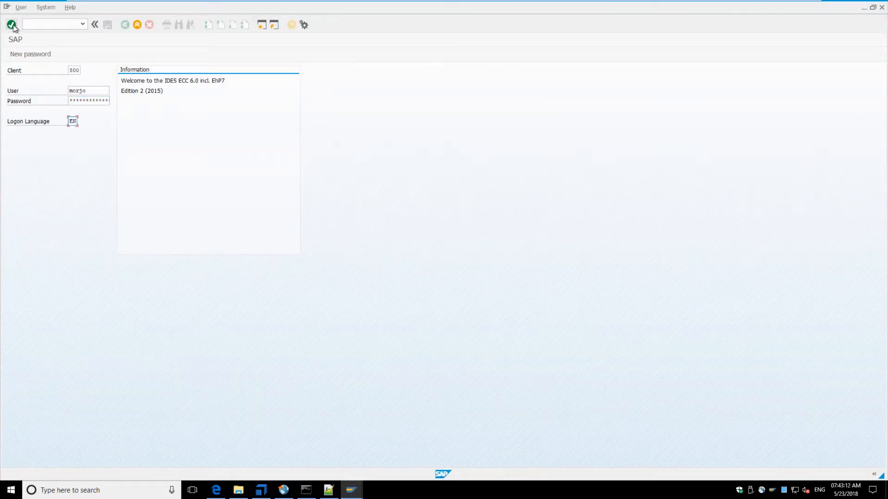
Log on to SAP with the prefilled credentials and open transaction va01 for creating a sales order
{"action": "left_click", "coordinate": [11, 25]}
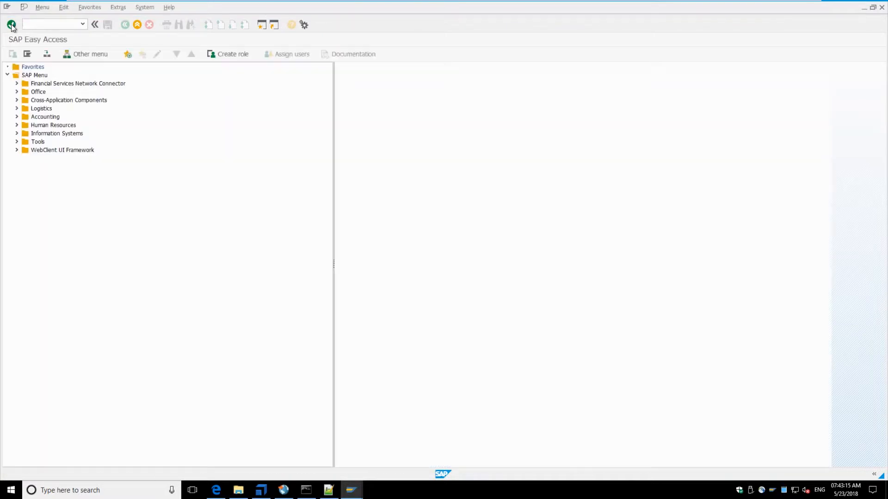
{"action": "type", "text": "va01"}
{"action": "left_click", "coordinate": [11, 25]}
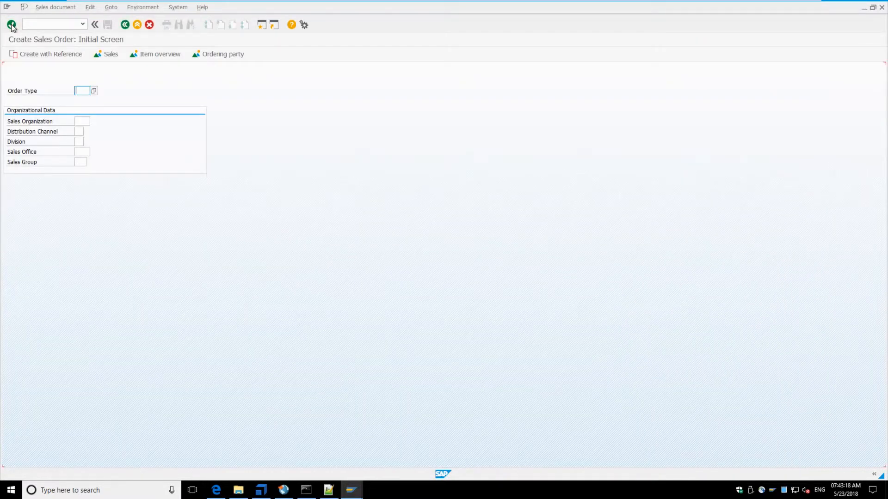
Fill in order type OR, sales organization 1000, distribution channel 12, division 00, sales office 1010 and sales group 110
{"action": "type", "text": "OR"}
{"action": "key", "text": "Tab"}
{"action": "type", "text": "1000"}
{"action": "key", "text": "Tab"}
{"action": "type", "text": "12\t00\t1010"}
{"action": "key", "text": "Tab"}
{"action": "type", "text": "110"}
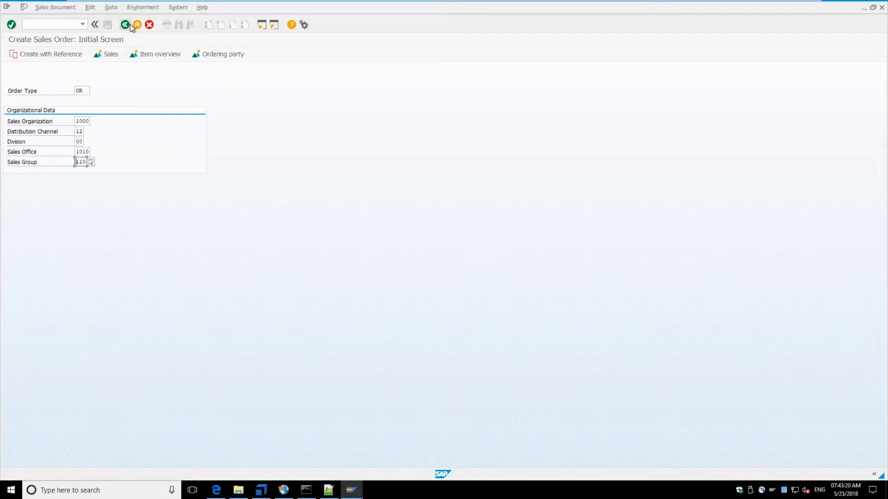
Leave the sales order screen and log off from SAP, confirming the log-off
{"action": "left_click", "coordinate": [137, 24]}
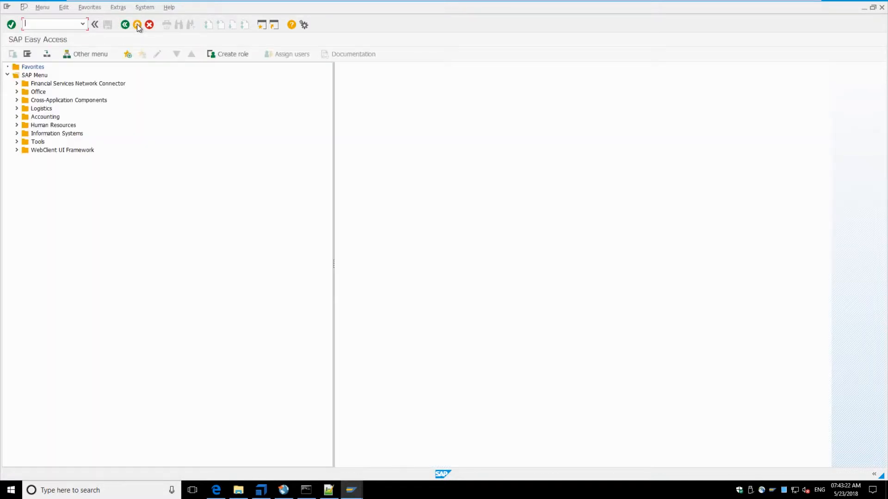
{"action": "left_click", "coordinate": [137, 24]}
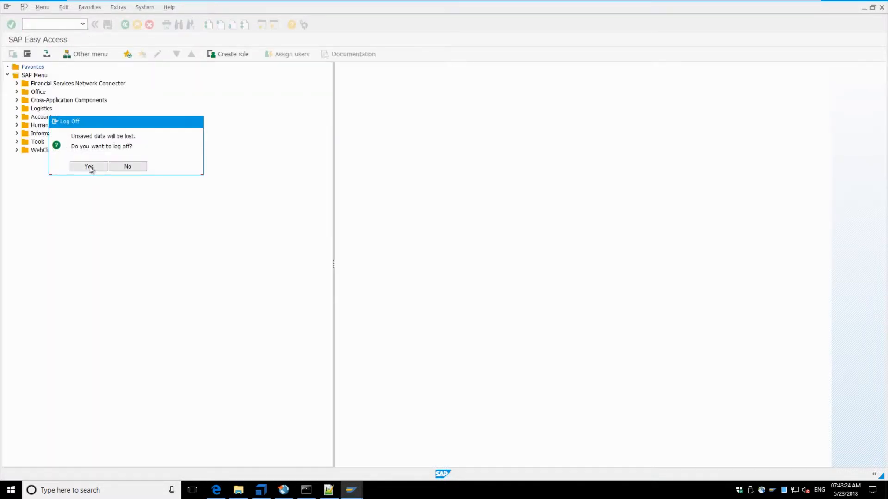
{"action": "left_click", "coordinate": [89, 167]}
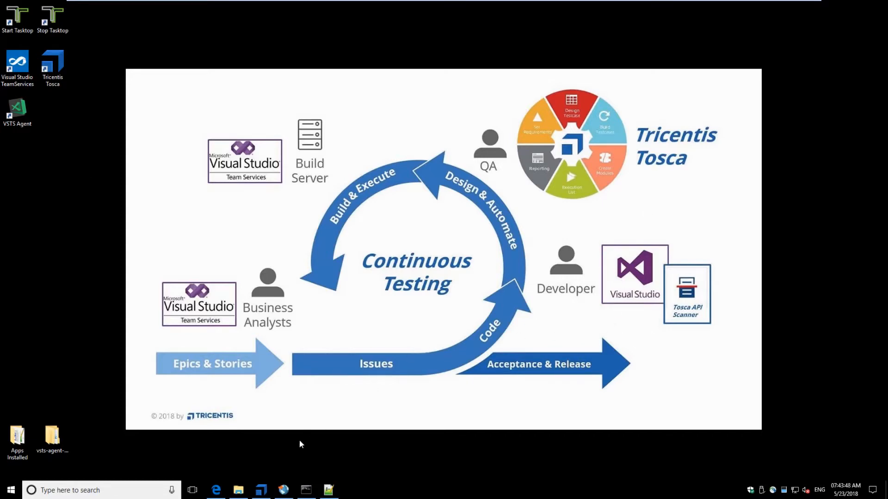
Return to Build 89 in the browser and open the test results of its Publish Test Results task
{"action": "left_click", "coordinate": [216, 491]}
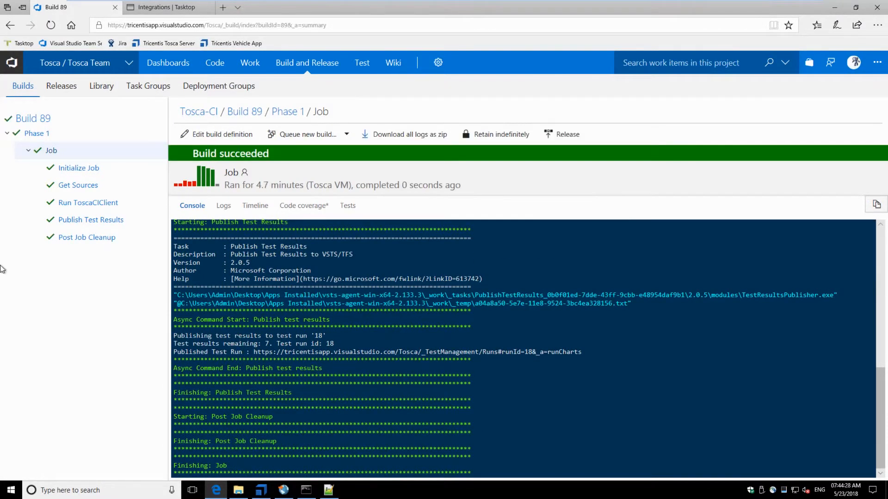
{"action": "left_click", "coordinate": [68, 221]}
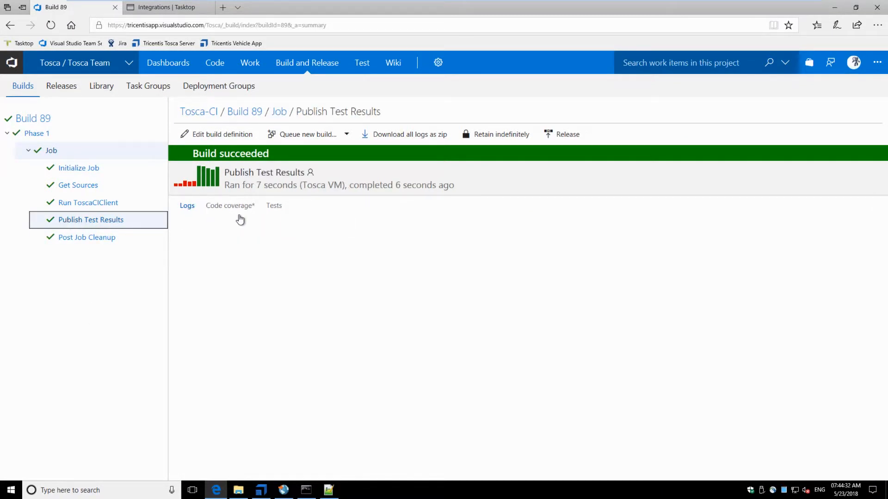
{"action": "left_click", "coordinate": [271, 210]}
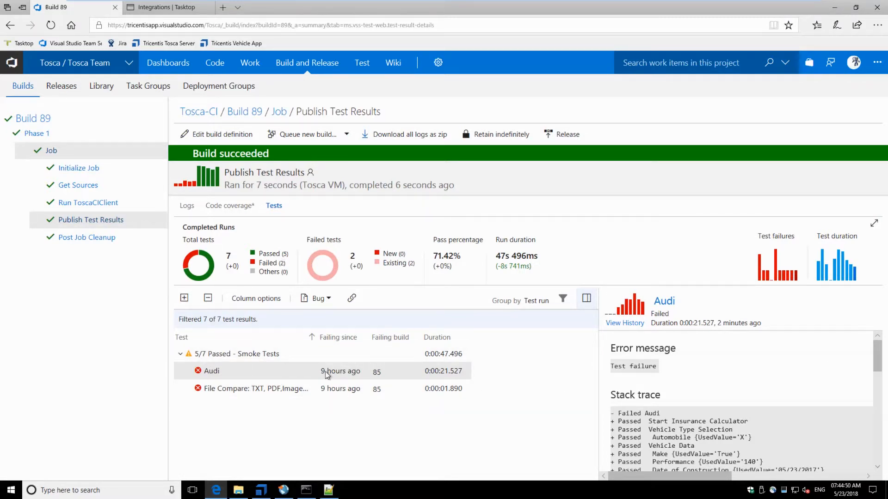
Examine the failed Audi test's stack trace for the expected and actual Insurance Sum and the screenshot path
{"action": "left_click_drag", "start_coordinate": [882, 367], "coordinate": [883, 440]}
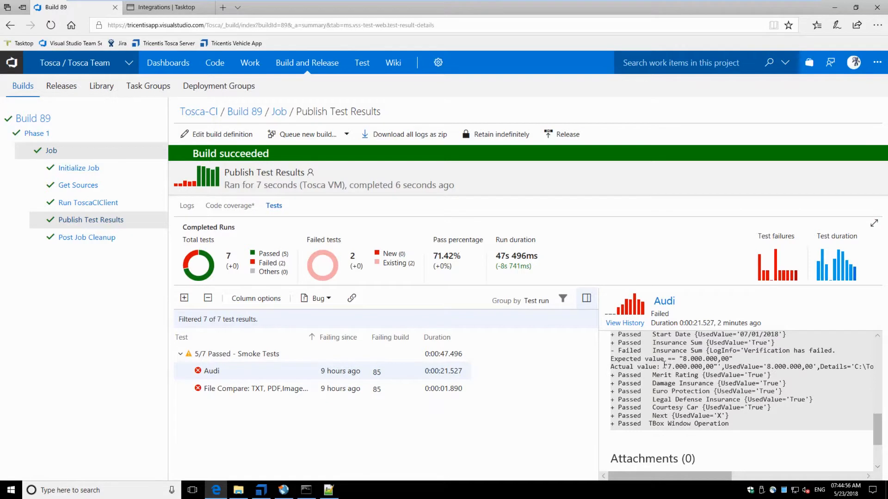
{"action": "left_click_drag", "start_coordinate": [717, 367], "coordinate": [610, 360]}
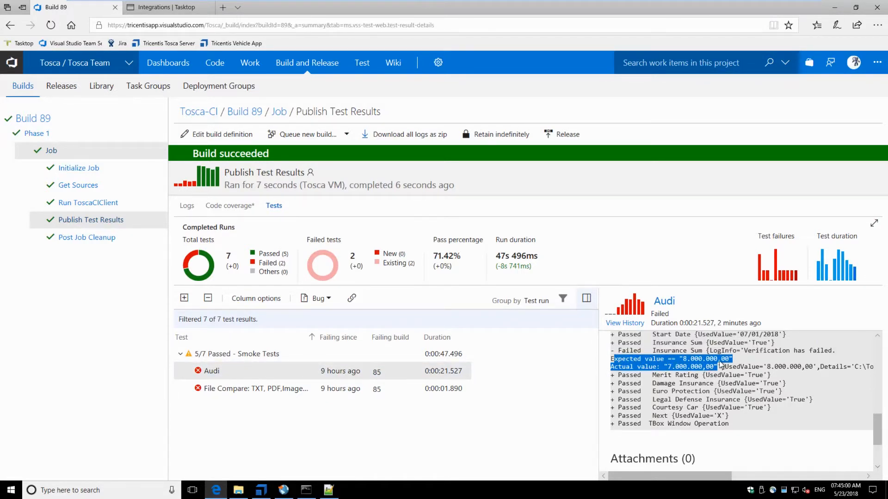
{"action": "left_click_drag", "start_coordinate": [716, 476], "coordinate": [806, 477]}
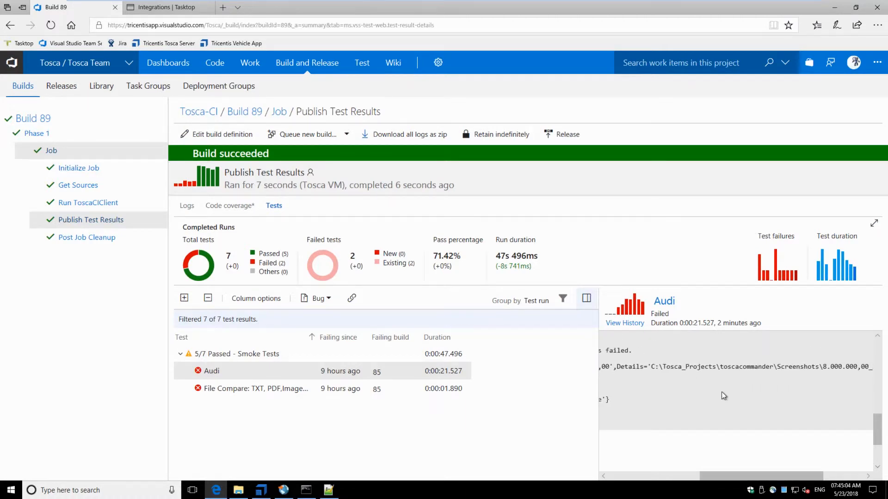
{"action": "left_click_drag", "start_coordinate": [672, 366], "coordinate": [843, 374]}
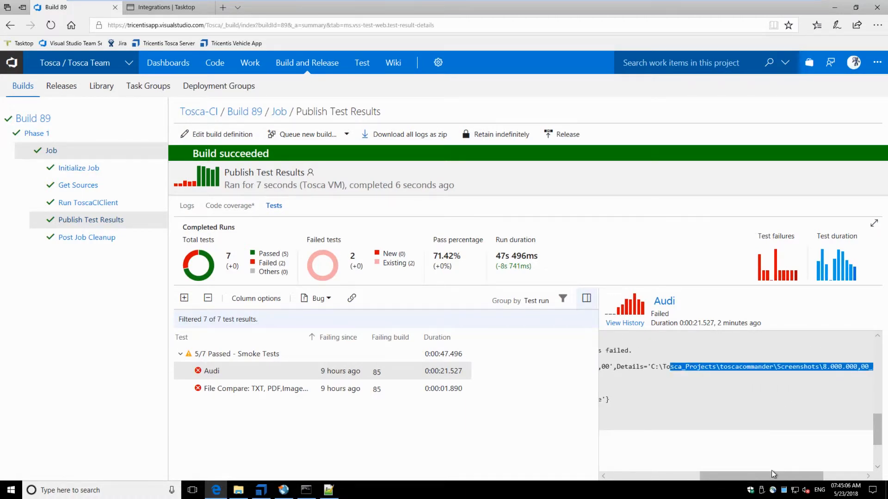
{"action": "left_click_drag", "start_coordinate": [773, 480], "coordinate": [682, 481]}
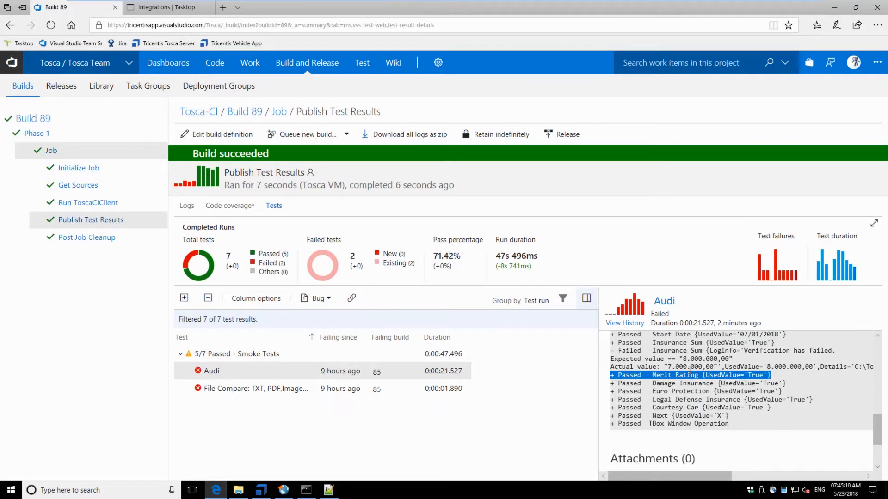
Open the failed File Compare: TXT, PDF, Image & Excel test and examine the PDF text verification details in its stack trace
{"action": "left_click", "coordinate": [256, 390]}
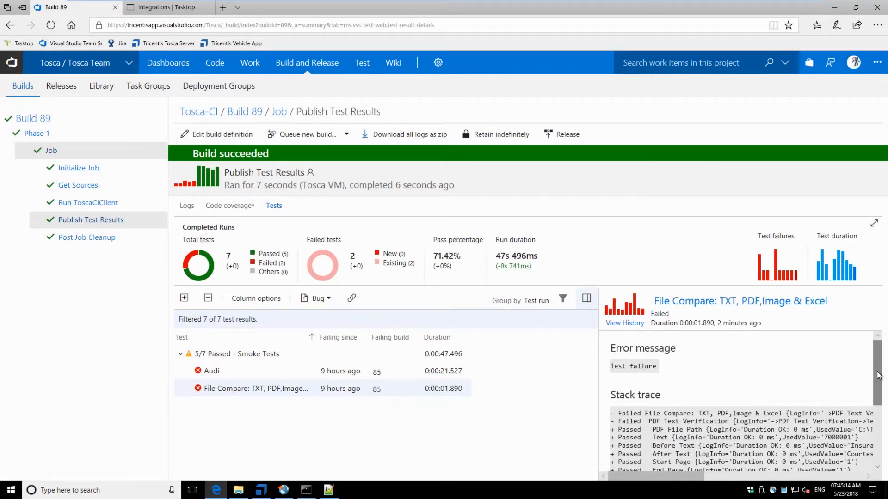
{"action": "left_click_drag", "start_coordinate": [878, 375], "coordinate": [878, 389]}
{"action": "left_click_drag", "start_coordinate": [680, 477], "coordinate": [818, 481]}
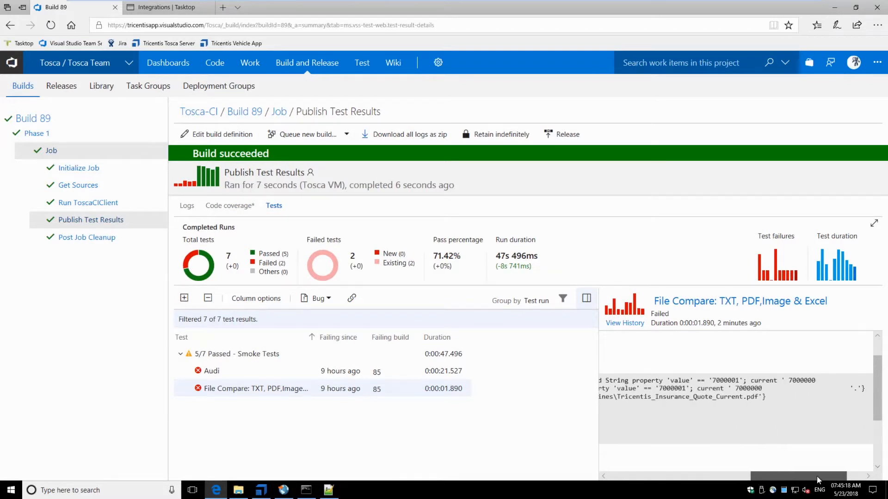
{"action": "left_click_drag", "start_coordinate": [634, 389], "coordinate": [779, 390]}
{"action": "left_click_drag", "start_coordinate": [791, 478], "coordinate": [622, 476]}
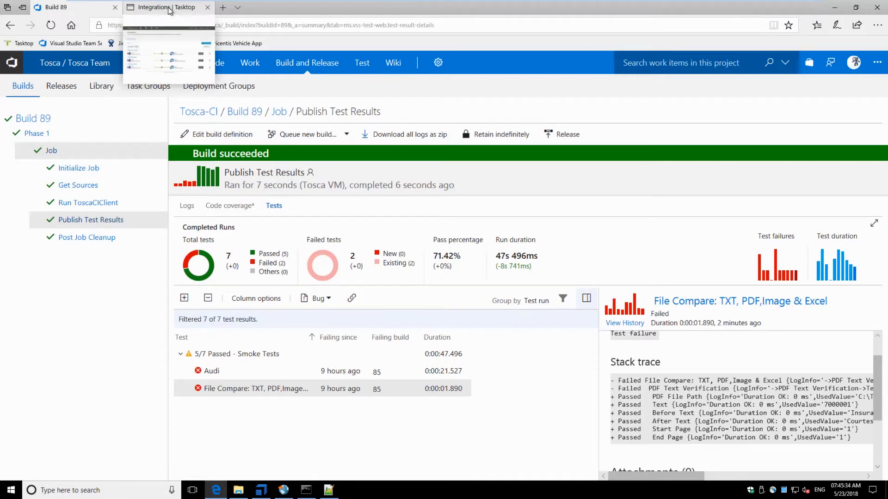
Minimize the browser, switch to Tosca Commander and update all objects to load the Smoke Tests results
{"action": "left_click", "coordinate": [835, 11]}
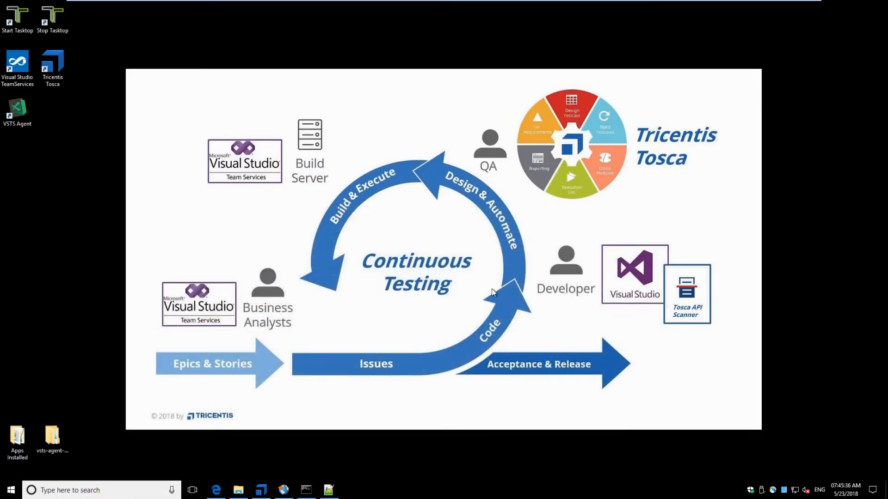
{"action": "left_click", "coordinate": [262, 490]}
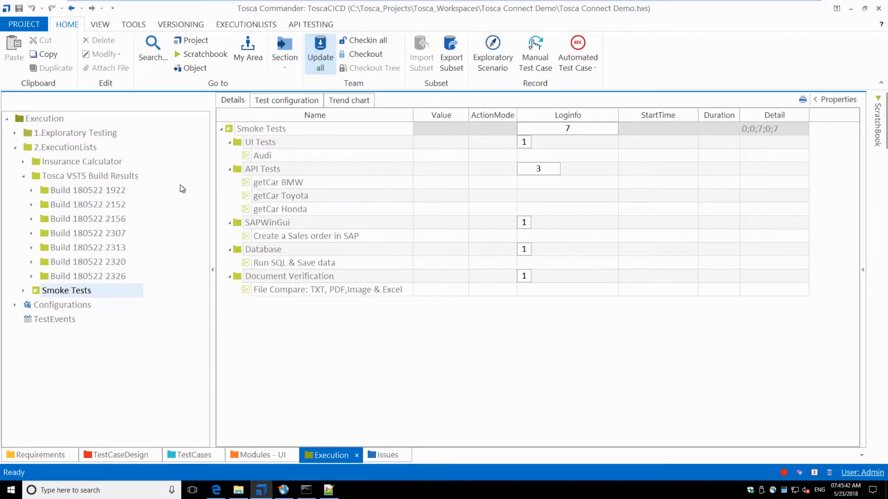
{"action": "left_click", "coordinate": [319, 57]}
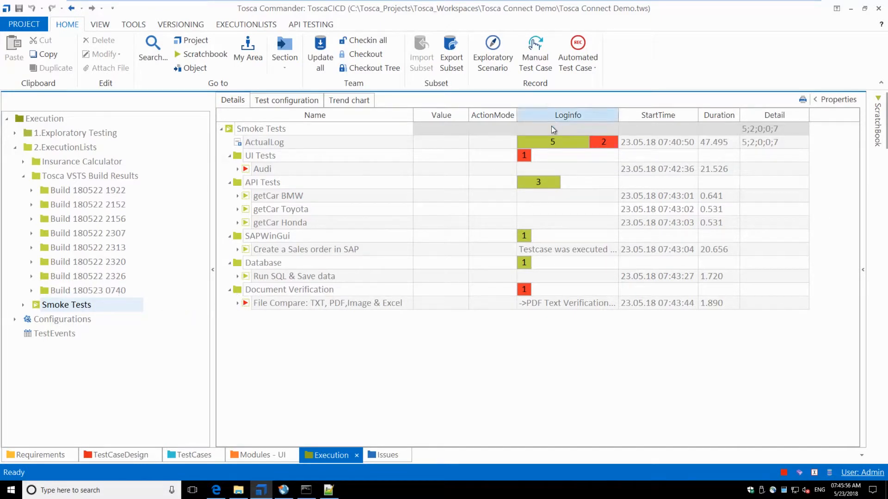
Expand the Audi test's execution log, review the Vehicle Data step's values and collapse that step again
{"action": "left_click", "coordinate": [238, 169]}
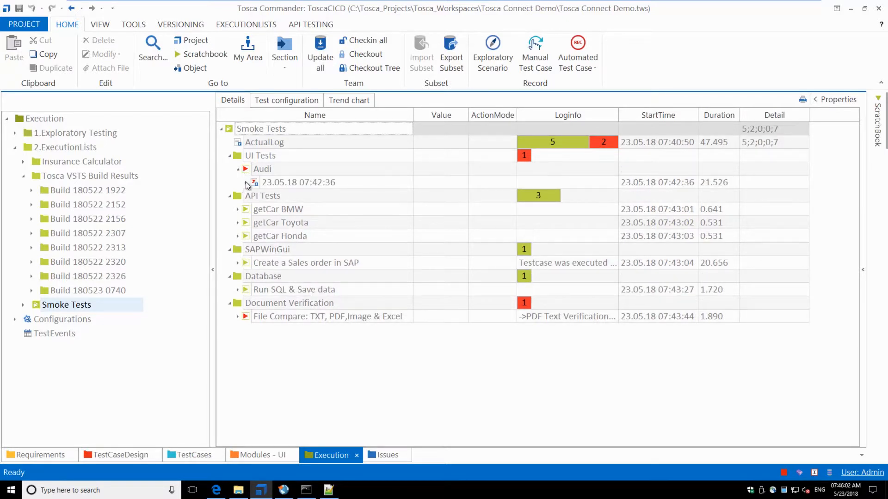
{"action": "left_click", "coordinate": [246, 183]}
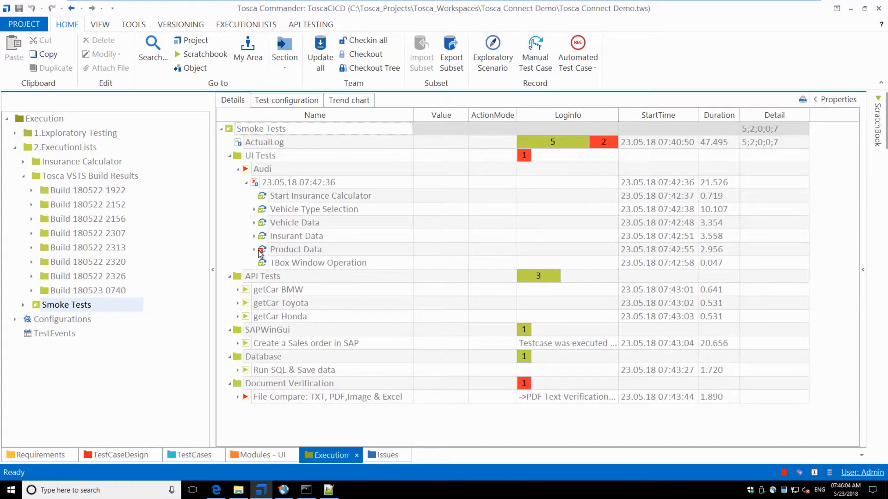
{"action": "left_click", "coordinate": [254, 222]}
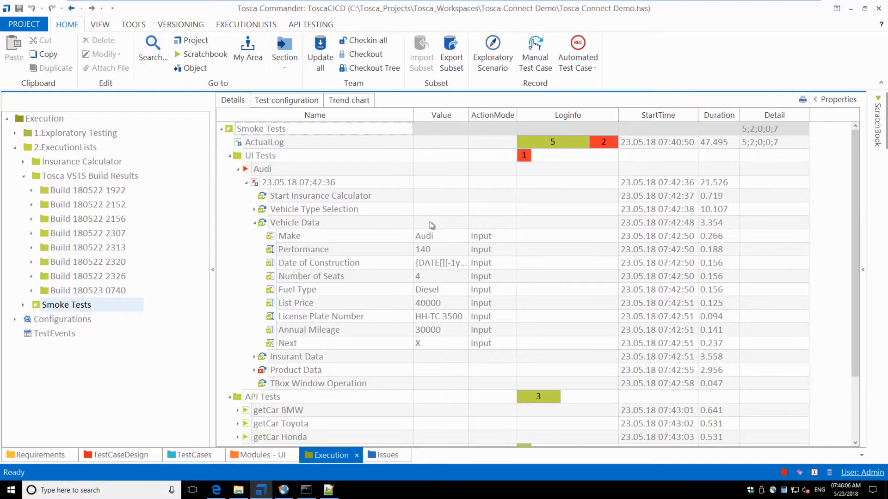
{"action": "double_click", "coordinate": [257, 227]}
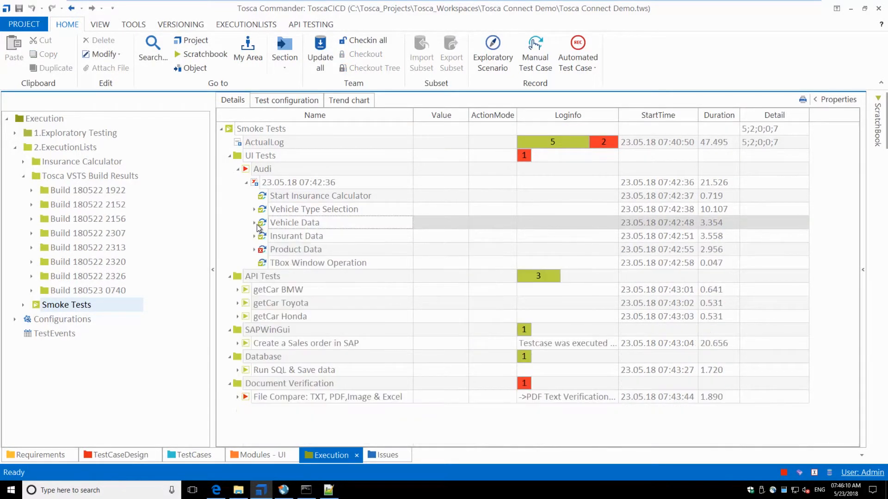
Expand the Audi log's Product Data step and enlarge the Loginfo text of the failed Insurance Sum verification
{"action": "left_click", "coordinate": [254, 250]}
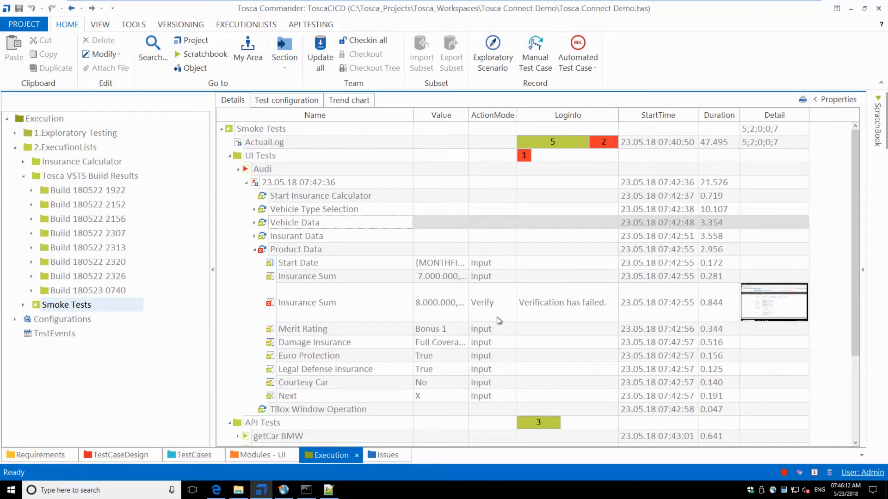
{"action": "left_click", "coordinate": [601, 313]}
{"action": "left_click", "coordinate": [614, 307]}
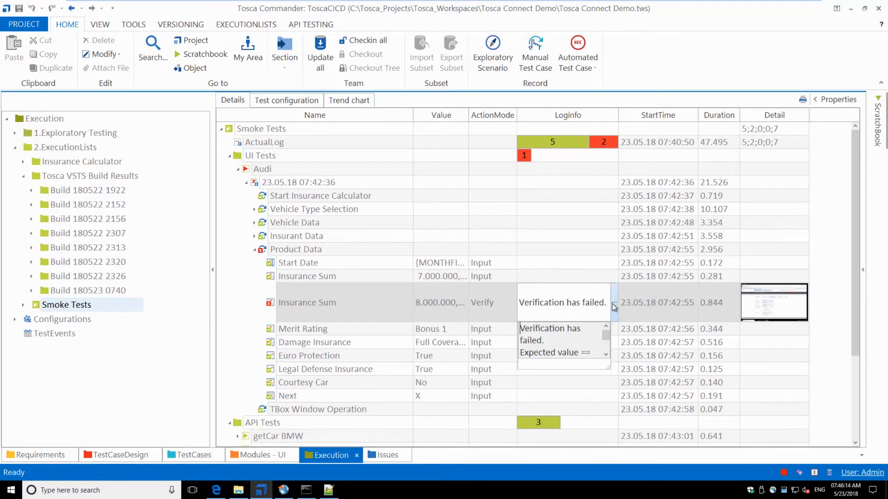
{"action": "left_click_drag", "start_coordinate": [603, 361], "coordinate": [699, 416]}
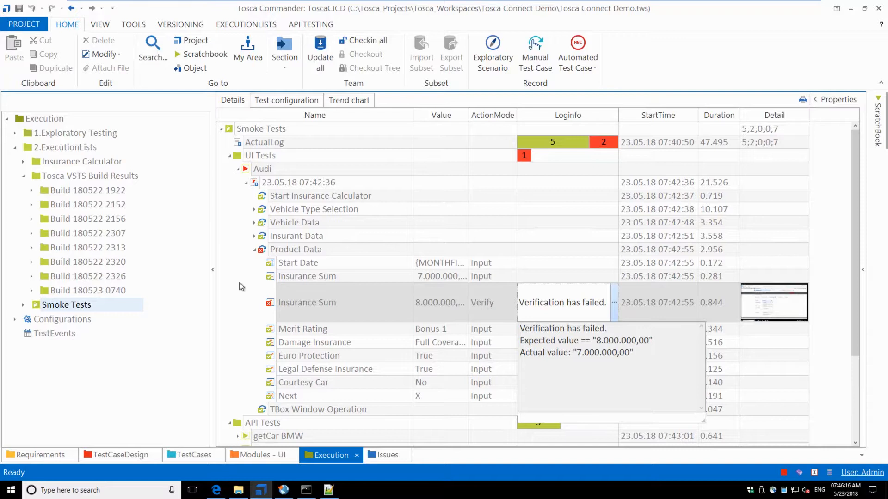
Close the Loginfo text, check in all objects and check out the entire 2.ExecutionLists tree
{"action": "left_click", "coordinate": [334, 237]}
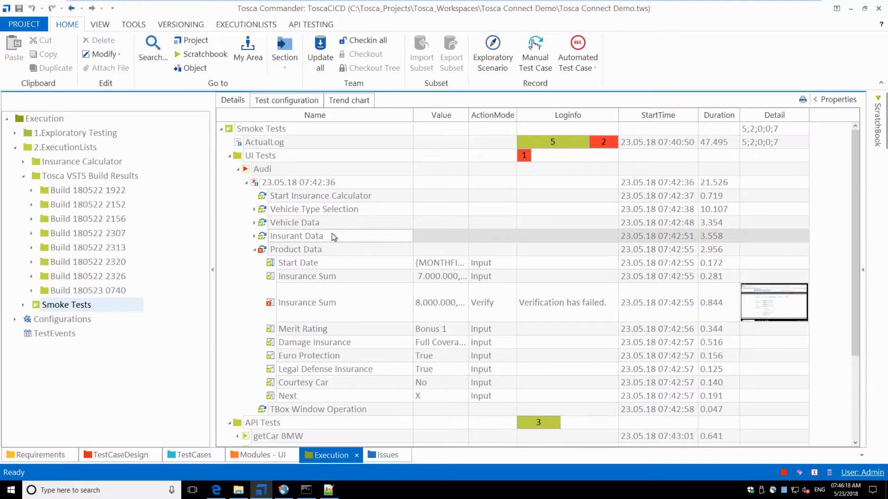
{"action": "left_click", "coordinate": [271, 171]}
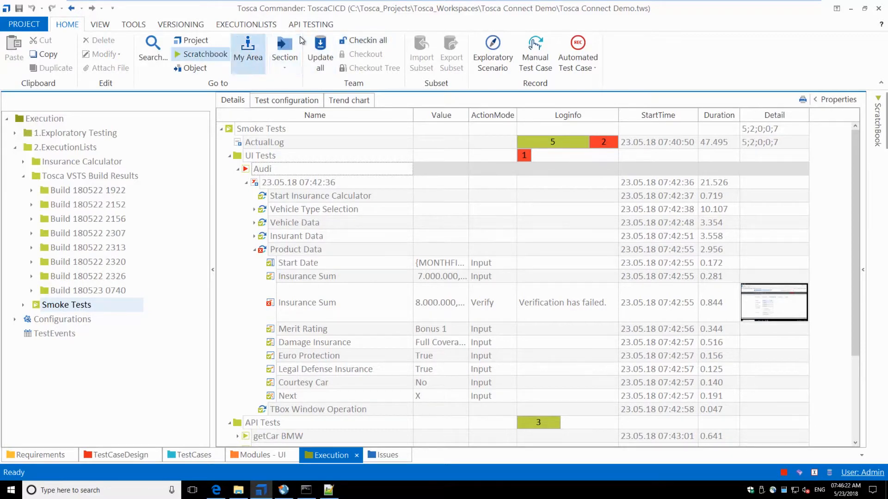
{"action": "left_click", "coordinate": [351, 44]}
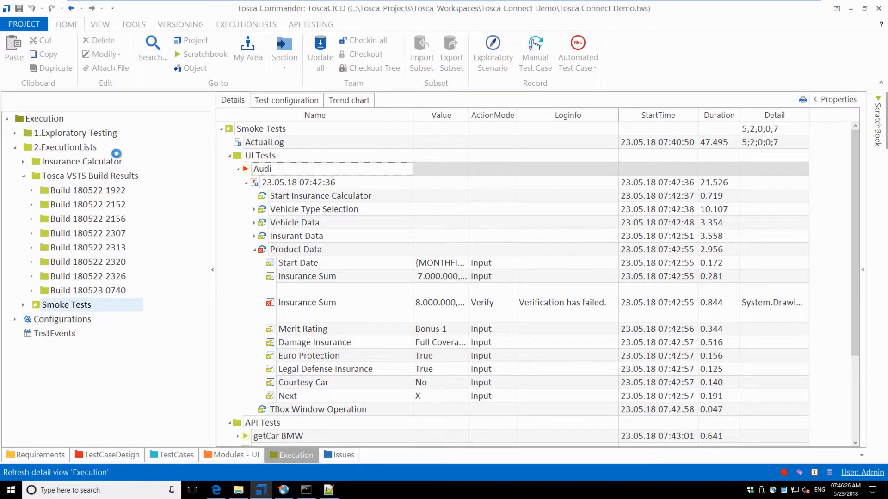
{"action": "left_click", "coordinate": [80, 176]}
{"action": "left_click", "coordinate": [84, 147]}
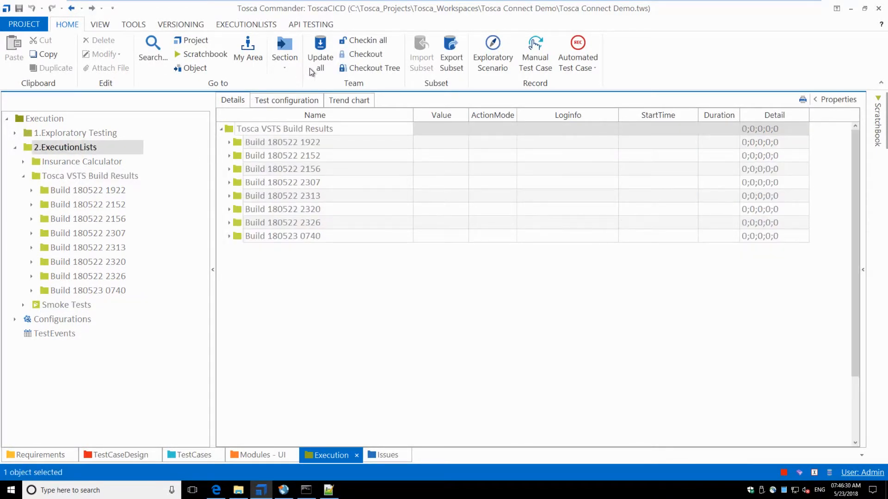
{"action": "left_click", "coordinate": [368, 70]}
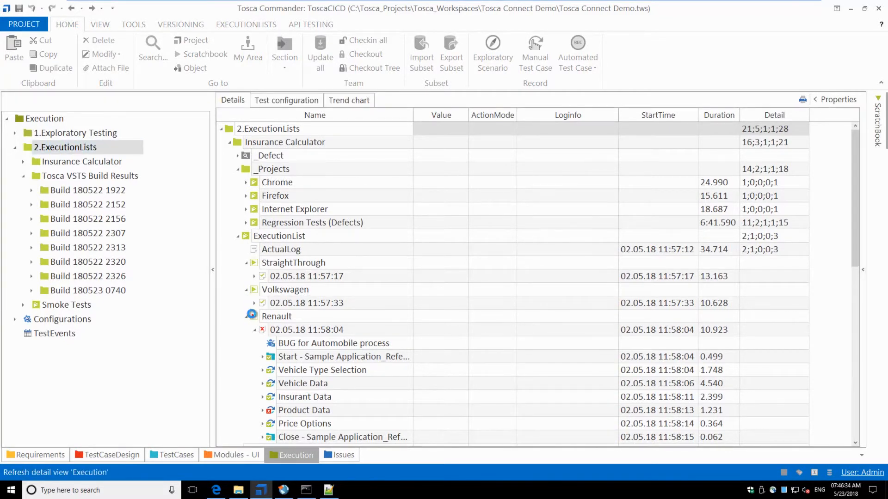
Collapse the _Projects folder, the Renault entry and the ExecutionList in the Insurance Calculator details
{"action": "left_click", "coordinate": [237, 169]}
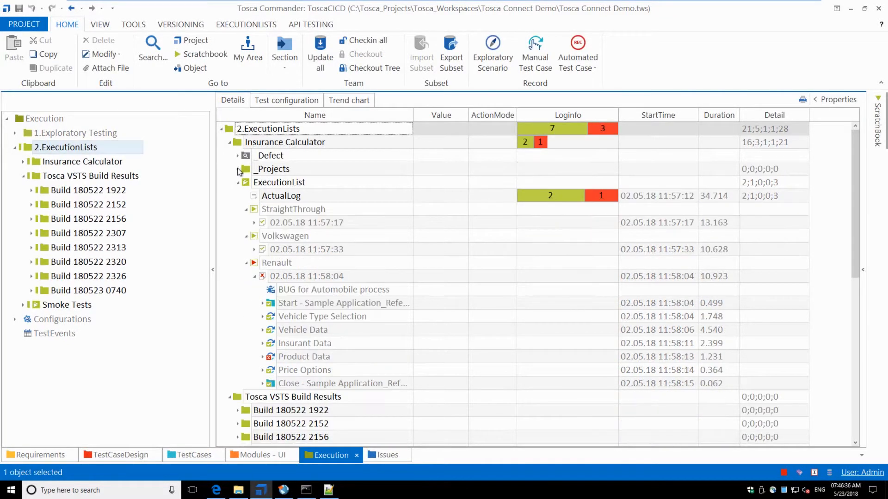
{"action": "left_click", "coordinate": [246, 262]}
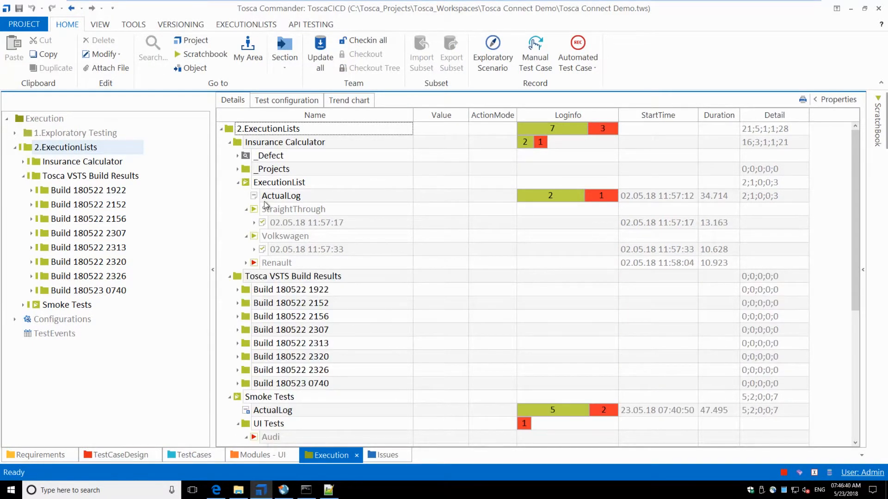
{"action": "right_click", "coordinate": [266, 183]}
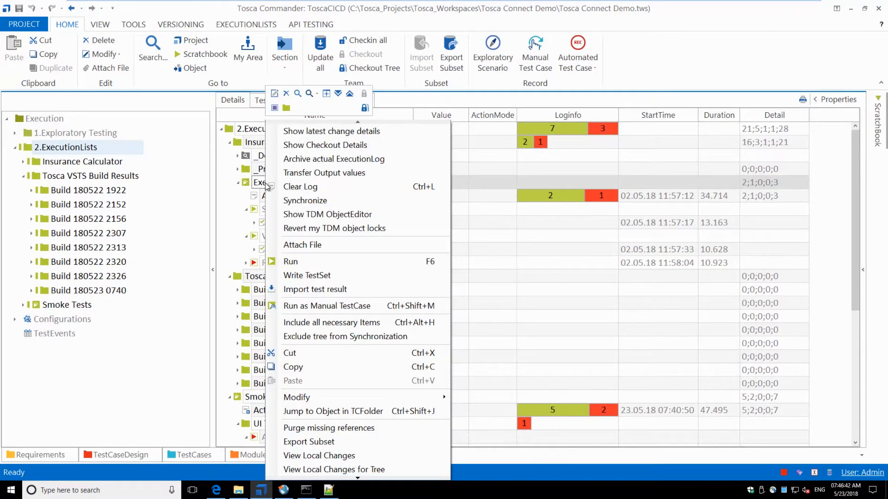
{"action": "left_click", "coordinate": [240, 185]}
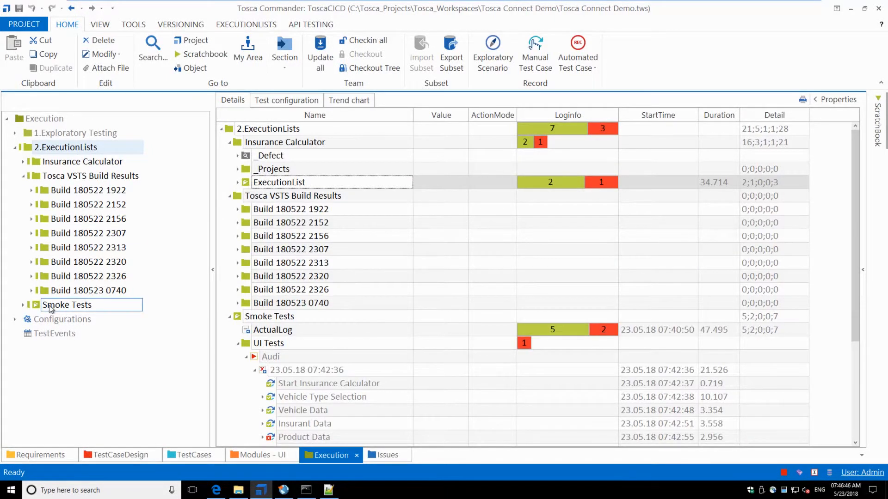
Display the Smoke Tests details and create a defect from the Audi test's failed 23.05.18 07:42:36 execution log
{"action": "left_click", "coordinate": [51, 304]}
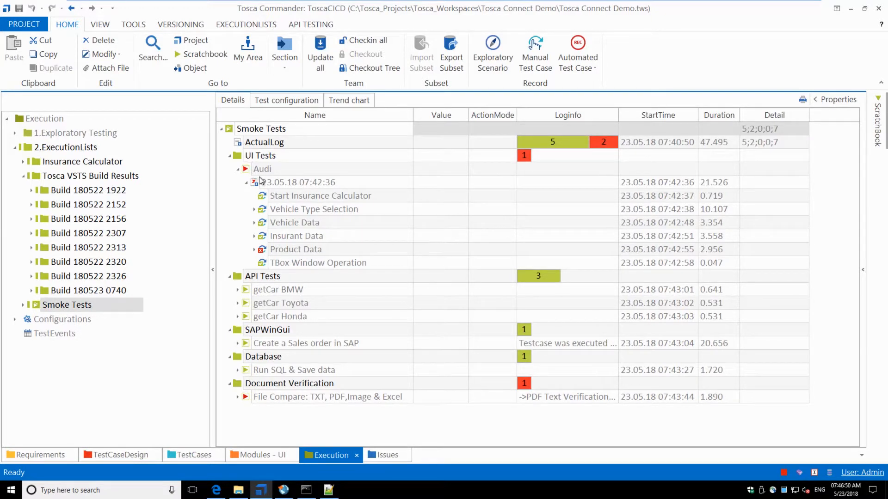
{"action": "left_click", "coordinate": [267, 183]}
{"action": "right_click", "coordinate": [266, 184]}
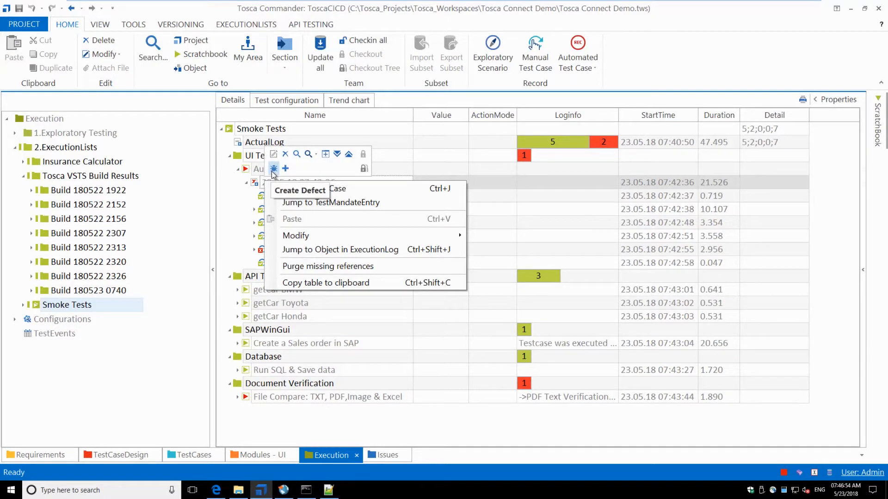
{"action": "left_click", "coordinate": [274, 170]}
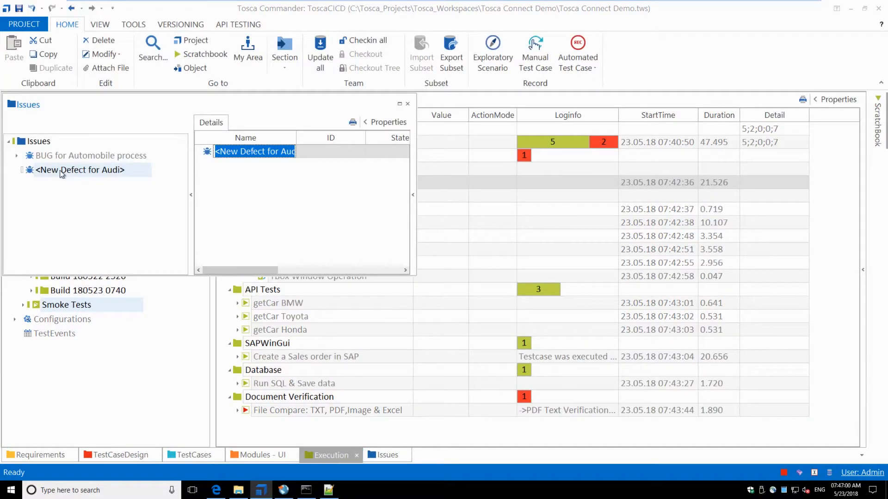
Rename the new Audi defect as "BUG for Truck process" and show the Issues section
{"action": "left_click", "coordinate": [113, 170]}
{"action": "type", "text": "Truck"}
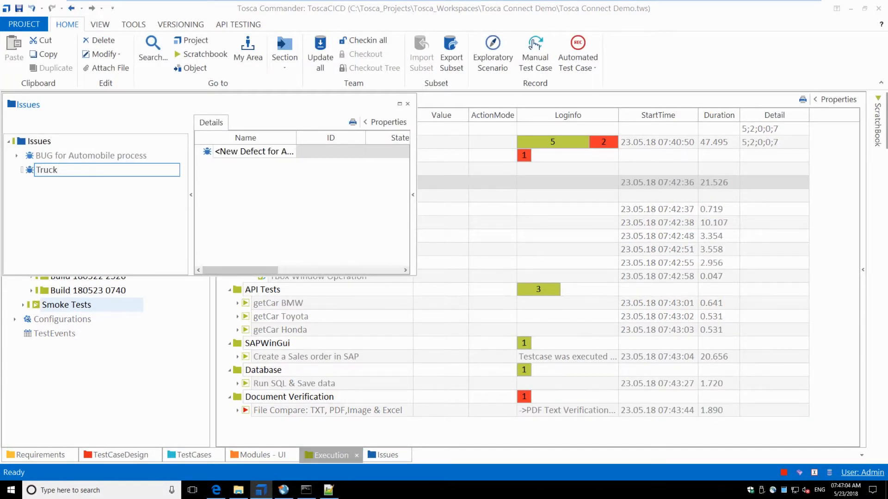
{"action": "type", "text": "BUG fro"}
{"action": "type", "text": "m"}
{"action": "key", "text": "BackSpace"}
{"action": "key", "text": "BackSpace"}
{"action": "key", "text": "BackSpace"}
{"action": "type", "text": "or"}
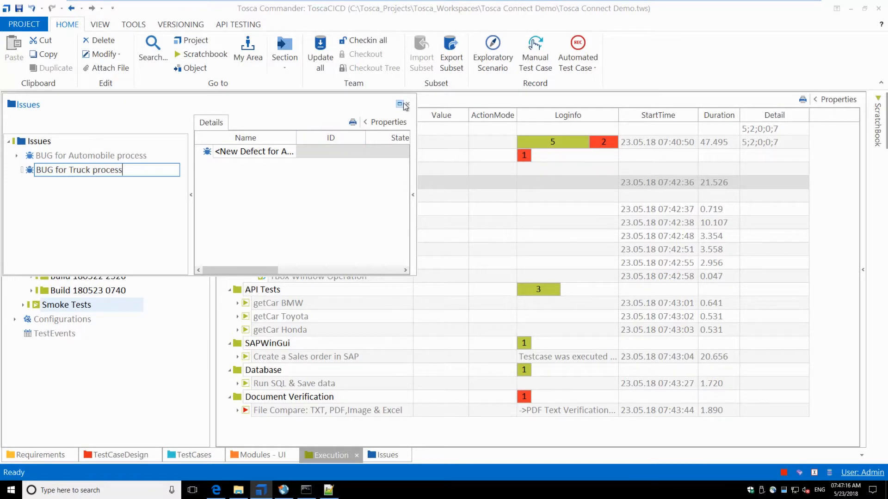
{"action": "left_click", "coordinate": [387, 455]}
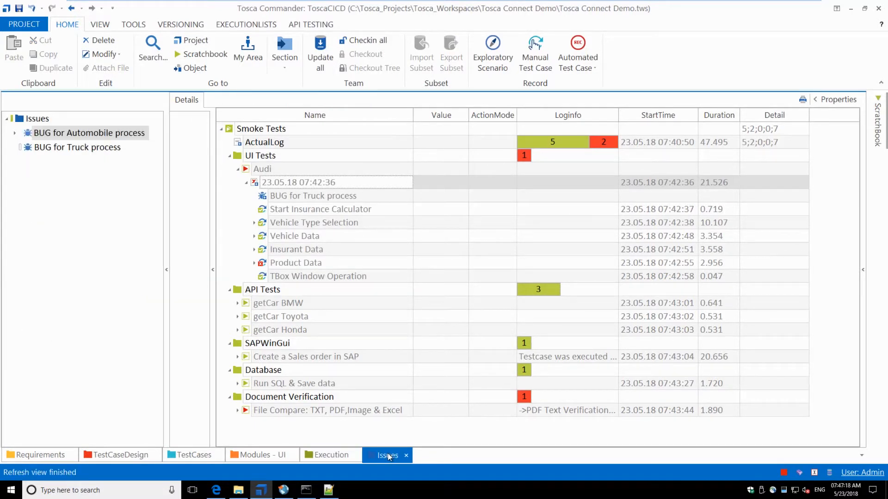
{"action": "key", "text": "Return"}
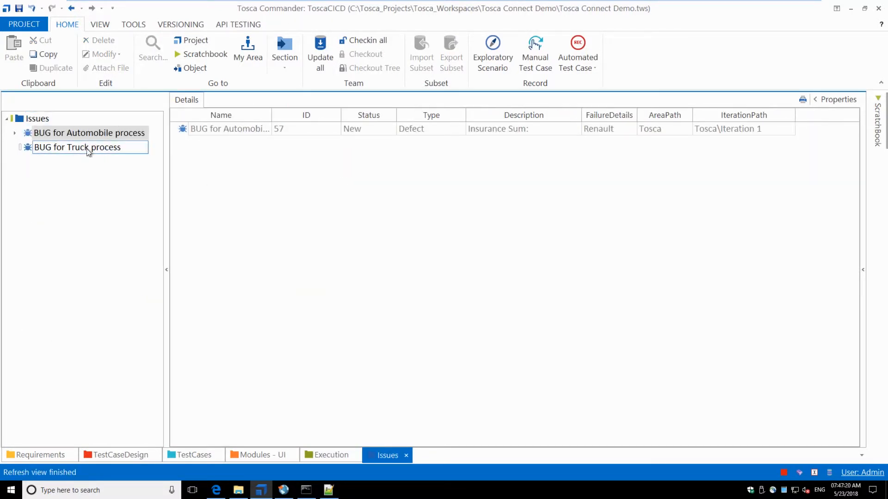
Run Collect Defect Information from the Tosca Defect Helper on the BUG for Truck process defect
{"action": "left_click", "coordinate": [87, 149]}
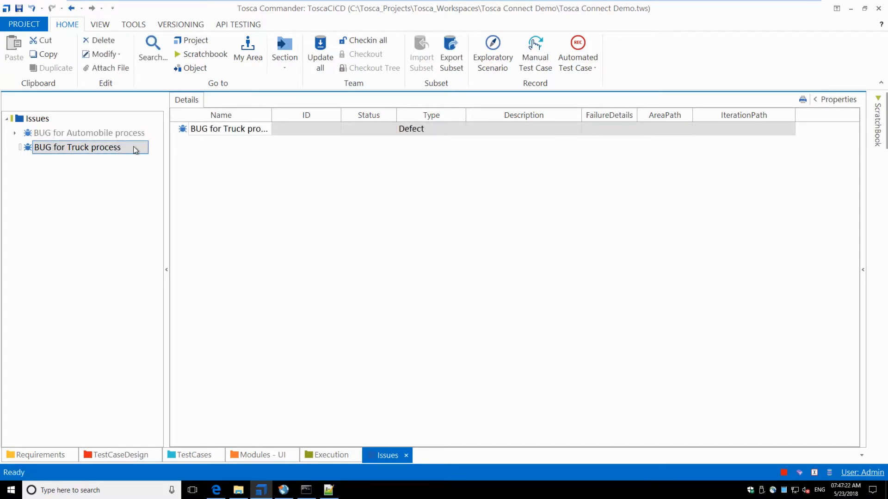
{"action": "left_click", "coordinate": [76, 146]}
{"action": "right_click", "coordinate": [84, 156]}
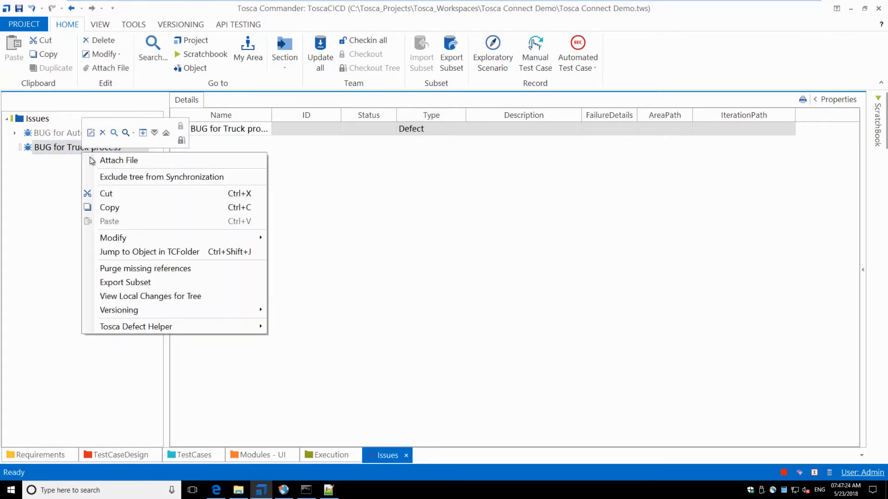
{"action": "mouse_move", "coordinate": [166, 320]}
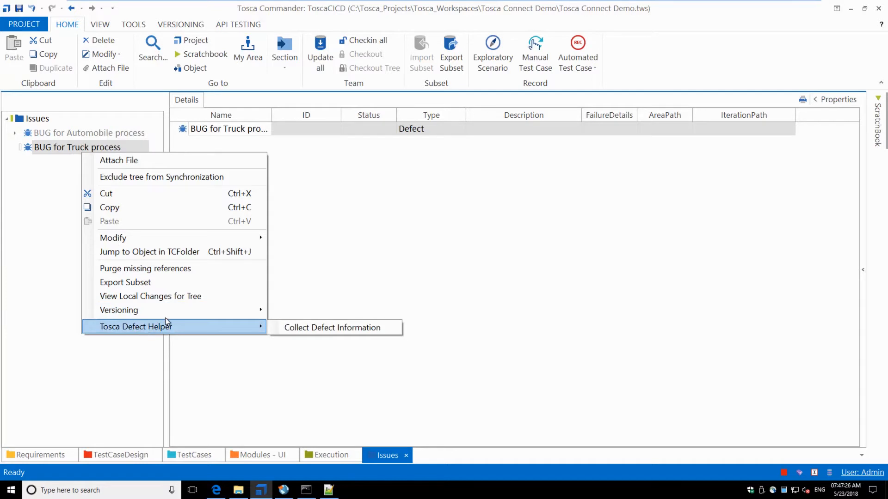
{"action": "left_click", "coordinate": [354, 331]}
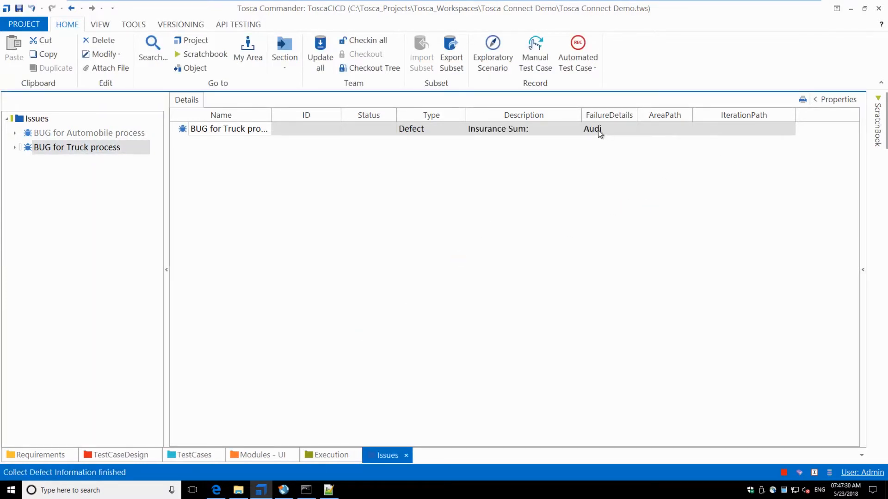
Set the Truck defect's AreaPath to Tosca and its IterationPath to Tosca\Iteration 1
{"action": "left_click", "coordinate": [677, 129]}
{"action": "left_click", "coordinate": [688, 129]}
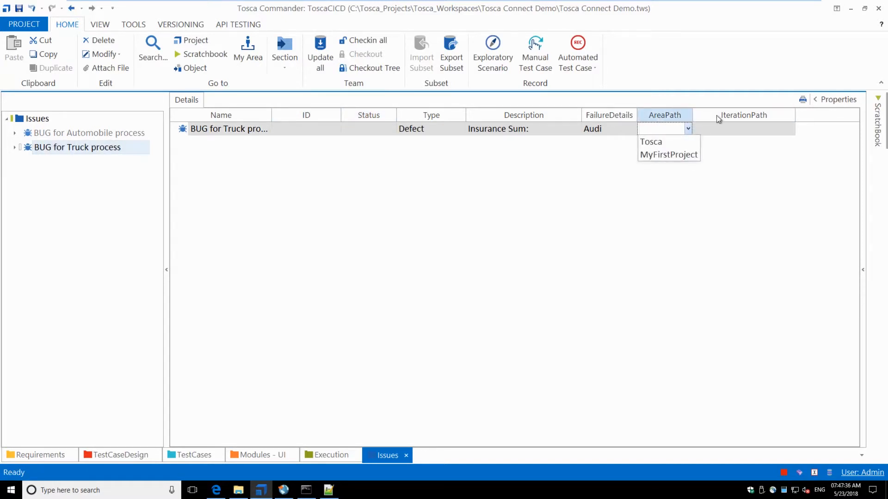
{"action": "left_click", "coordinate": [675, 141]}
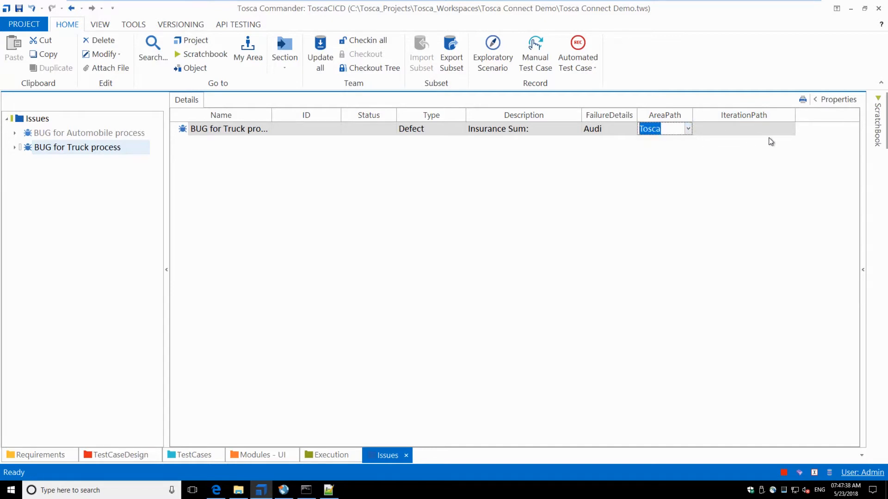
{"action": "left_click", "coordinate": [781, 129]}
{"action": "left_click", "coordinate": [791, 129]}
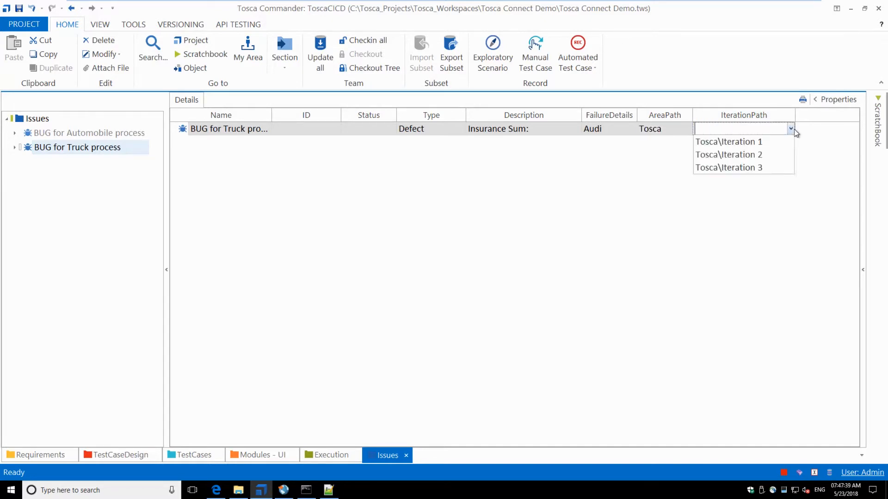
{"action": "left_click", "coordinate": [770, 142]}
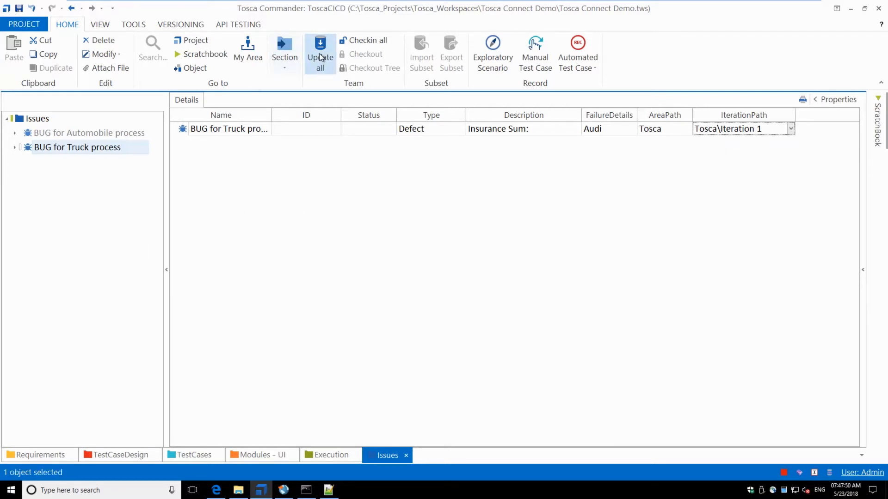
Check in all objects, update all to synchronize the Truck defect, and widen the Name column to fit its full name
{"action": "left_click", "coordinate": [354, 41]}
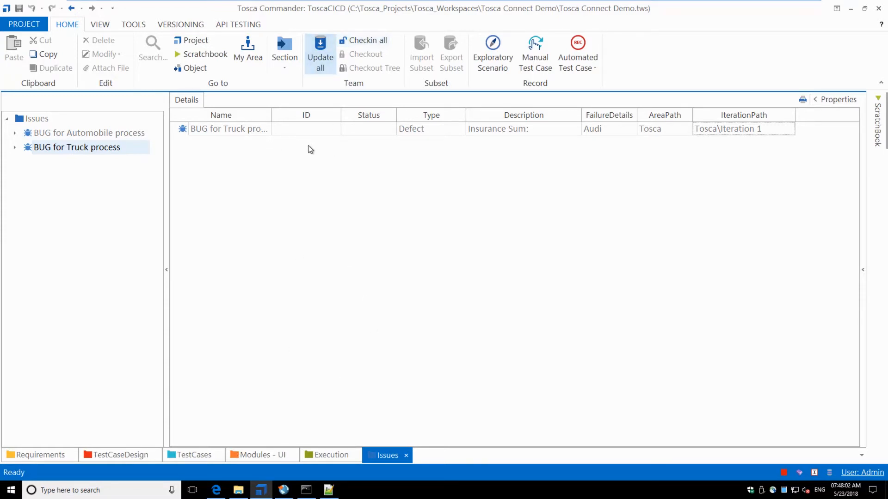
{"action": "left_click", "coordinate": [320, 49]}
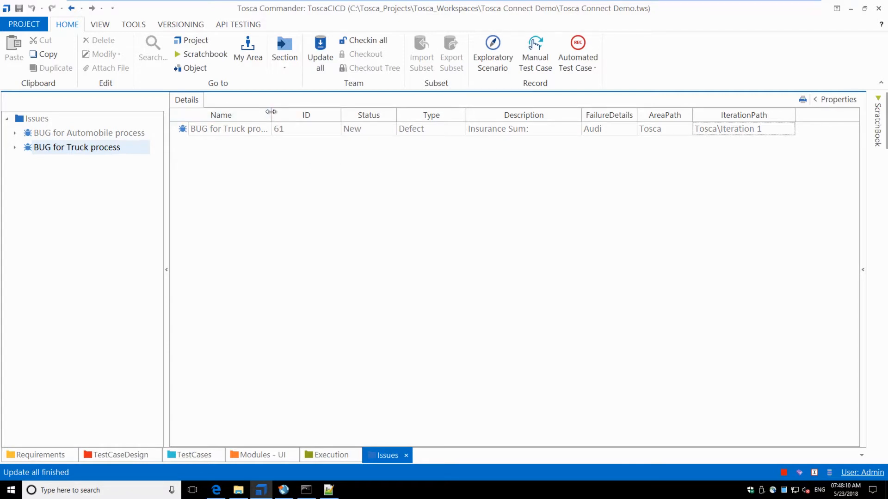
{"action": "left_click_drag", "start_coordinate": [272, 111], "coordinate": [301, 112]}
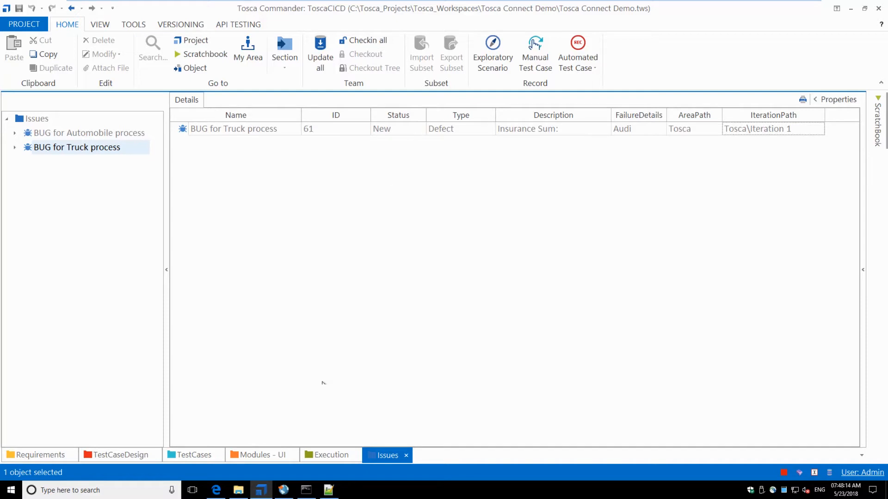
Switch to the browser, glance at the Tasktop integrations and open the Team Services backlog board for Iteration 1
{"action": "left_click", "coordinate": [216, 490]}
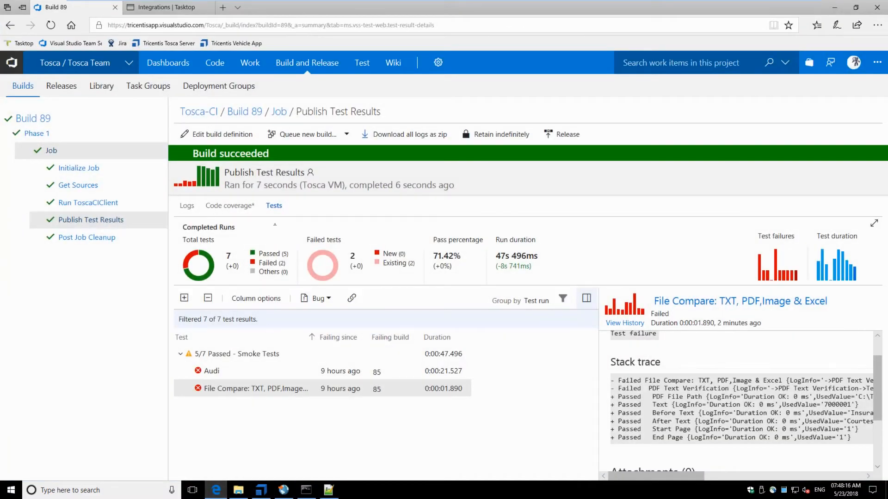
{"action": "left_click", "coordinate": [162, 12]}
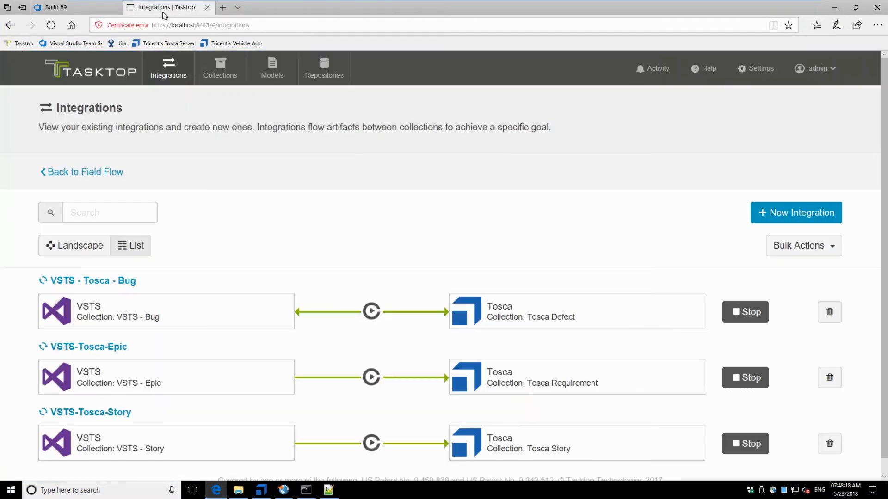
{"action": "left_click", "coordinate": [86, 10]}
{"action": "mouse_move", "coordinate": [354, 66]}
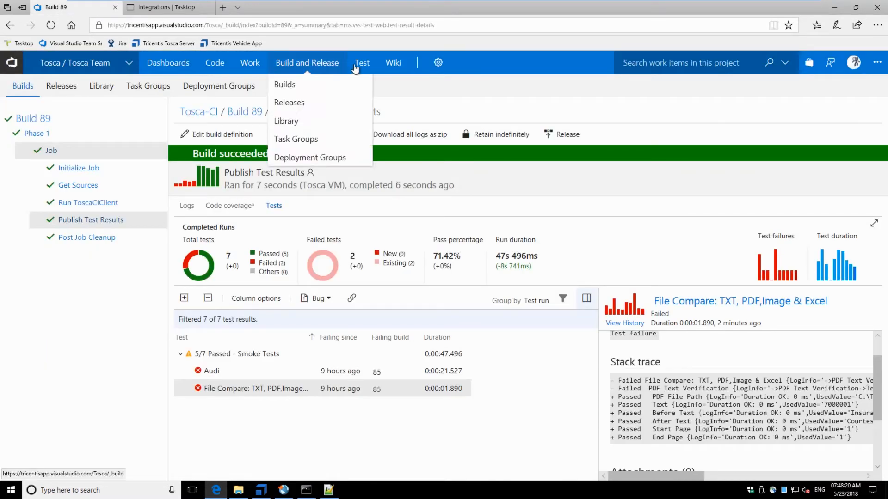
{"action": "mouse_move", "coordinate": [249, 64]}
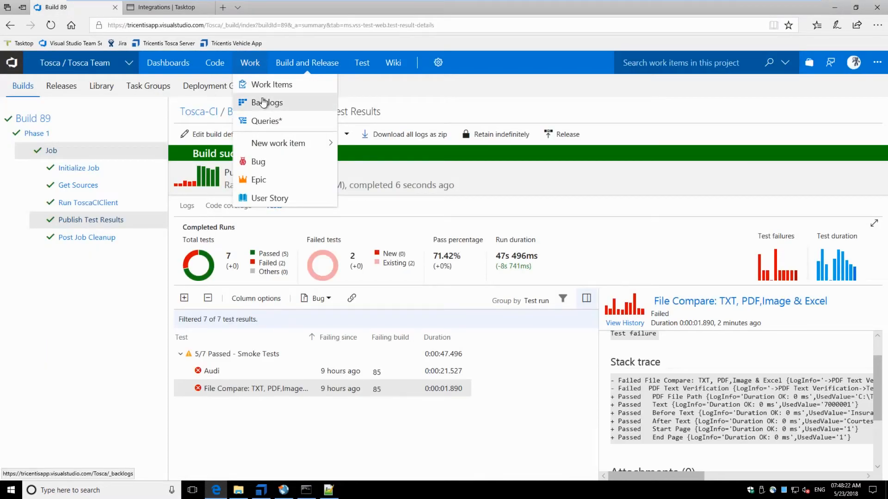
{"action": "left_click", "coordinate": [263, 102]}
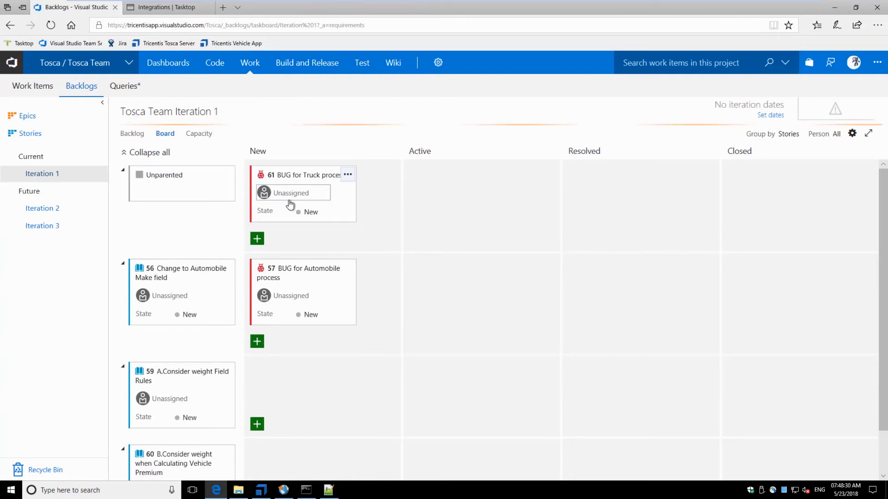
Open the BUG for Truck process work item and examine the whole test case log in its Repro Steps
{"action": "left_click", "coordinate": [304, 179]}
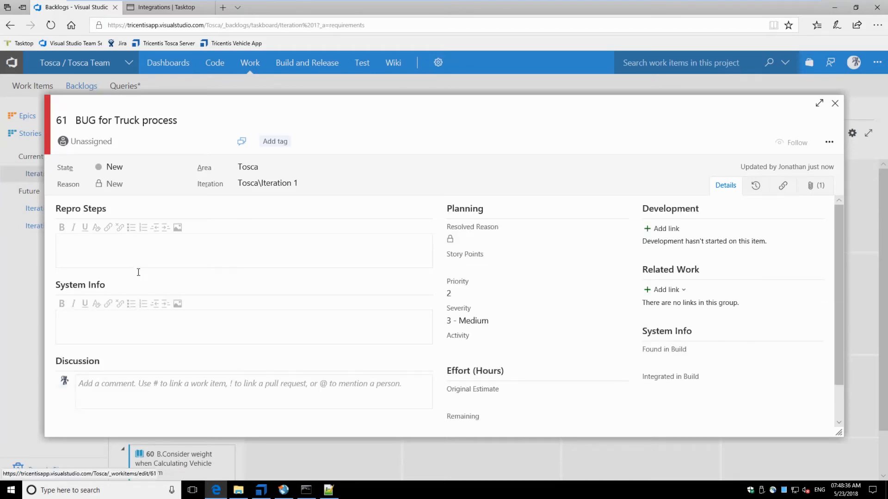
{"action": "left_click_drag", "start_coordinate": [429, 252], "coordinate": [431, 333]}
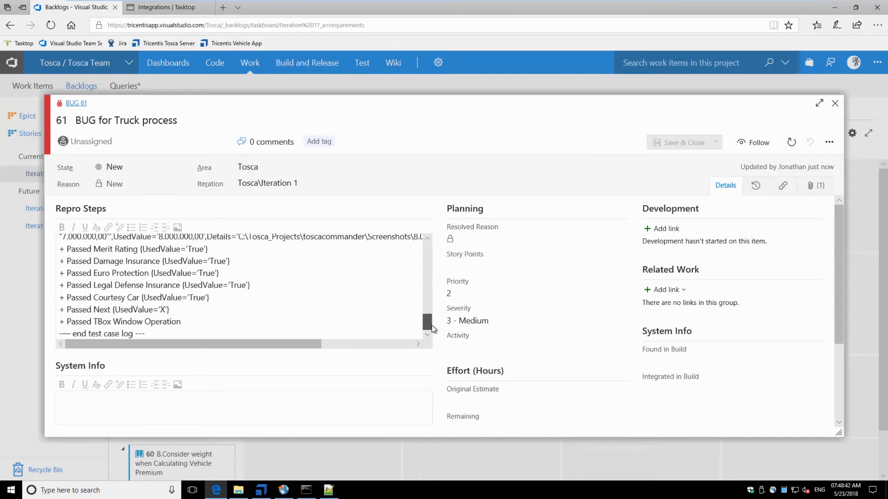
{"action": "left_click_drag", "start_coordinate": [433, 328], "coordinate": [435, 244]}
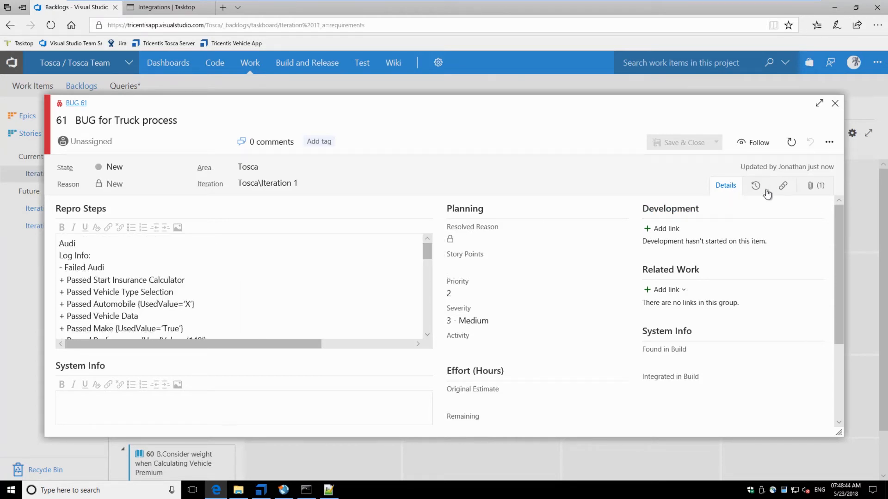
View the screenshot attached to the BUG for Truck process work item, and close the image and the work item
{"action": "left_click", "coordinate": [810, 187]}
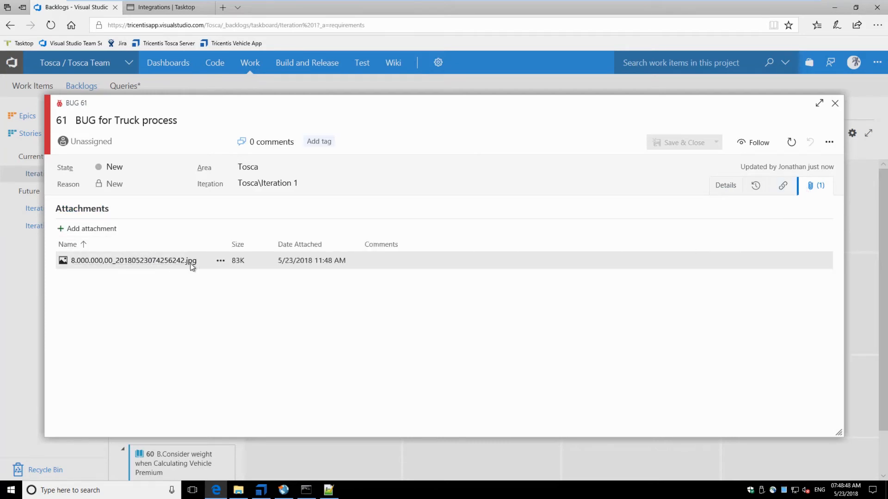
{"action": "left_click", "coordinate": [174, 262]}
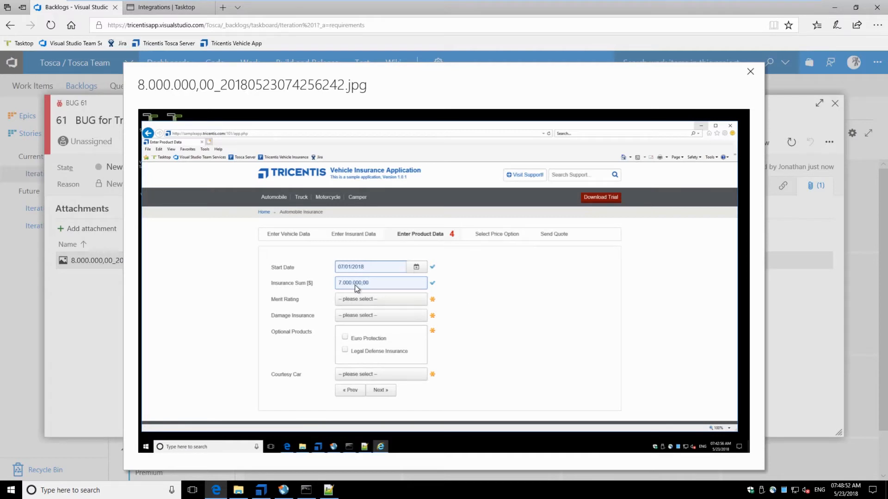
{"action": "left_click", "coordinate": [747, 83]}
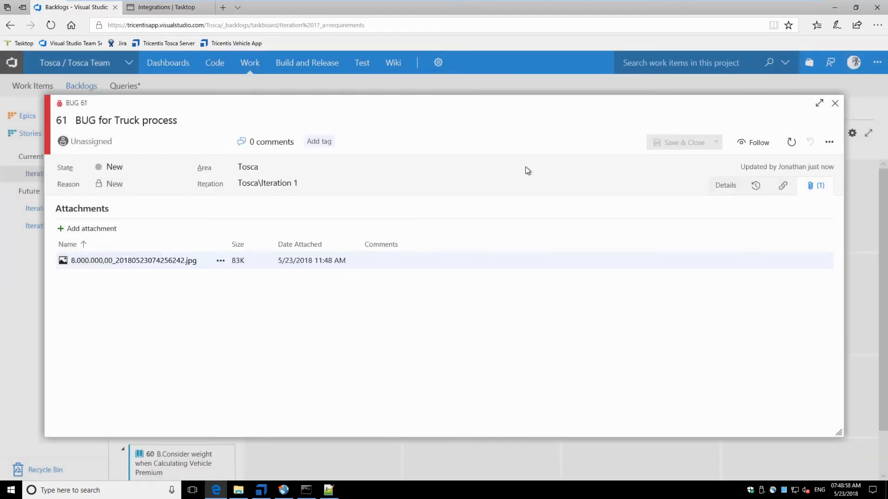
{"action": "left_click", "coordinate": [835, 103]}
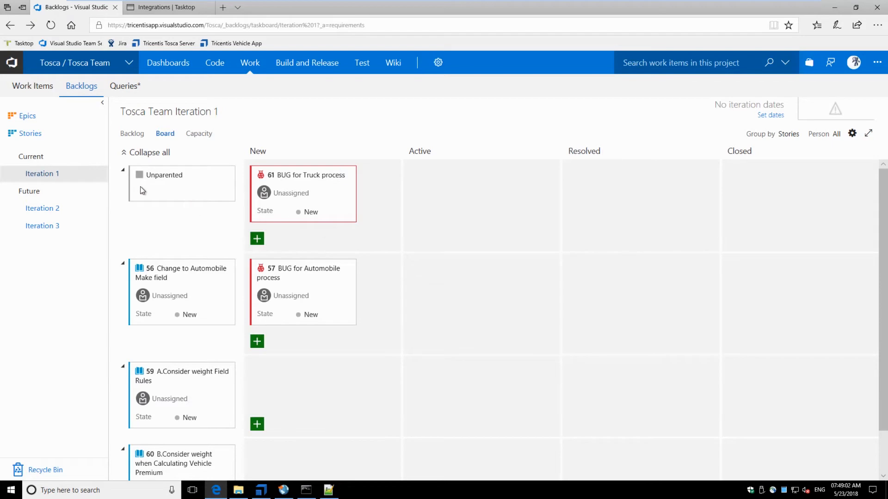
Switch to Tosca Commander and check out the Sprint #1 requirements tree under Release #2, Agile Team B
{"action": "left_click", "coordinate": [830, 8]}
{"action": "left_click", "coordinate": [330, 455]}
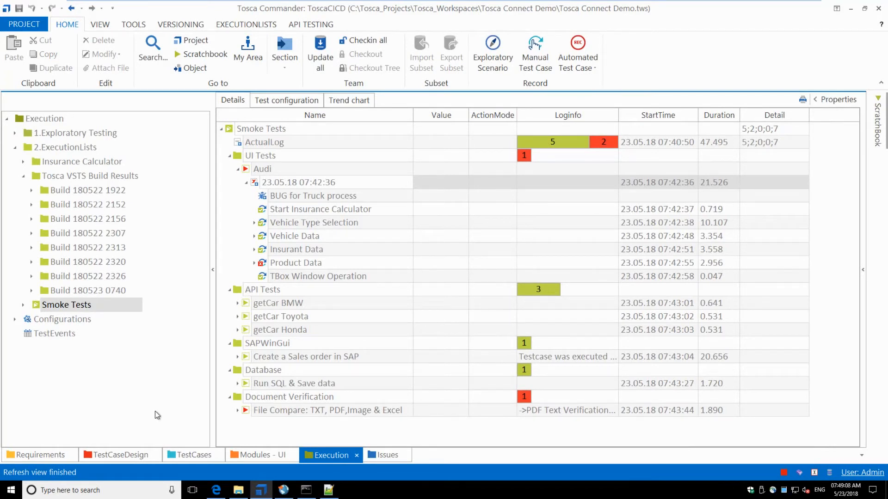
{"action": "left_click", "coordinate": [40, 455]}
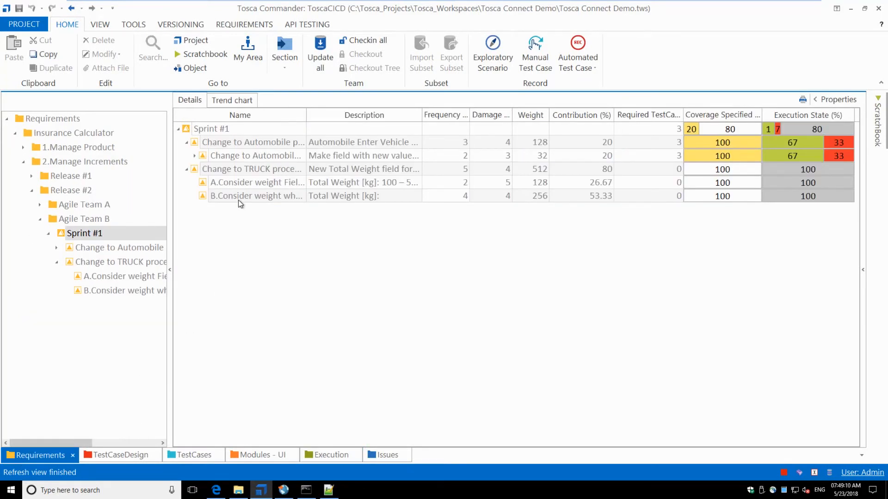
{"action": "right_click", "coordinate": [233, 131]}
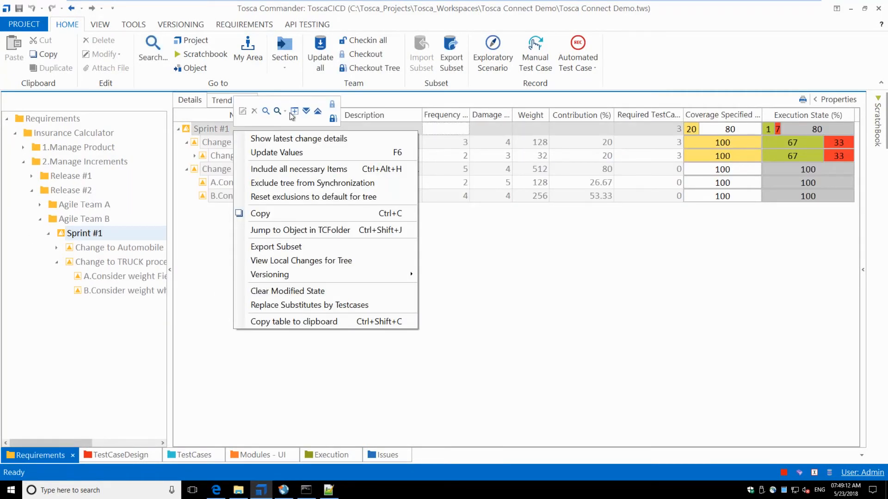
{"action": "left_click", "coordinate": [333, 118]}
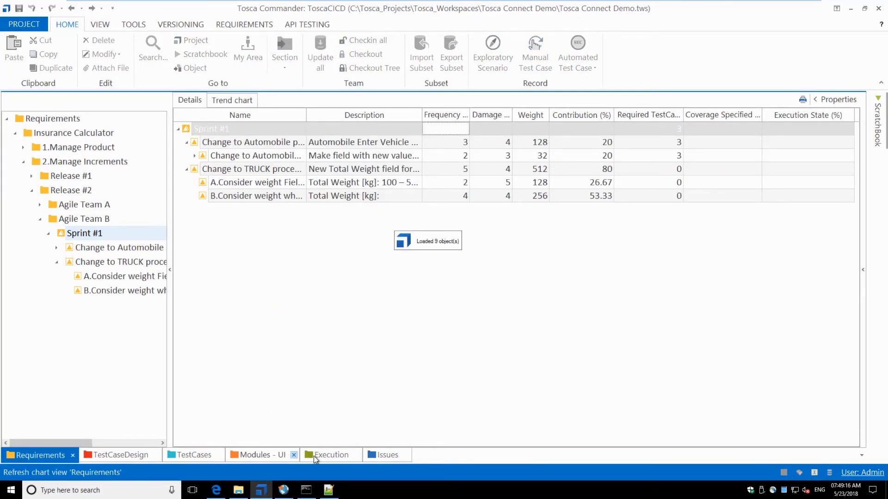
Link the failed Audi test from the Smoke Tests execution list to the A.Consider weight Field Rules requirement and check in all changes
{"action": "left_click", "coordinate": [331, 458]}
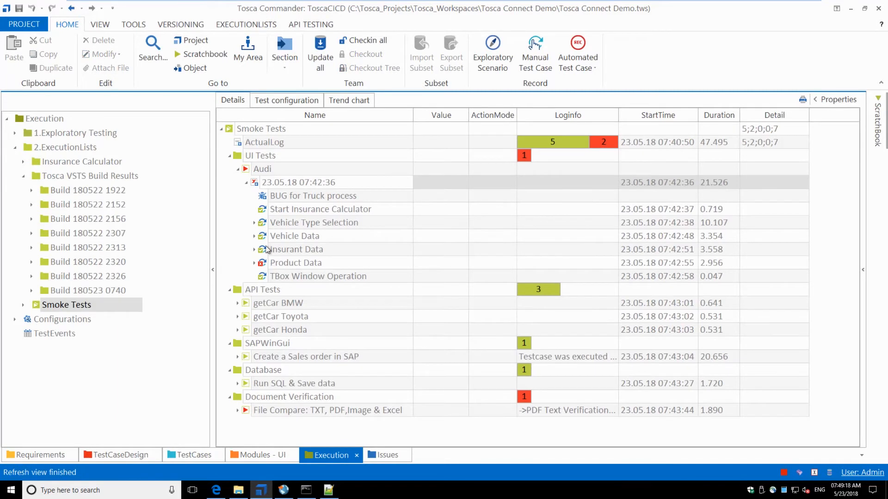
{"action": "mouse_move", "coordinate": [249, 174]}
{"action": "left_mouse_down"}
{"action": "mouse_move", "coordinate": [130, 333]}
{"action": "mouse_move", "coordinate": [62, 455]}
{"action": "mouse_move", "coordinate": [81, 457]}
{"action": "mouse_move", "coordinate": [112, 390]}
{"action": "mouse_move", "coordinate": [282, 183]}
{"action": "mouse_move", "coordinate": [254, 185]}
{"action": "left_mouse_up"}
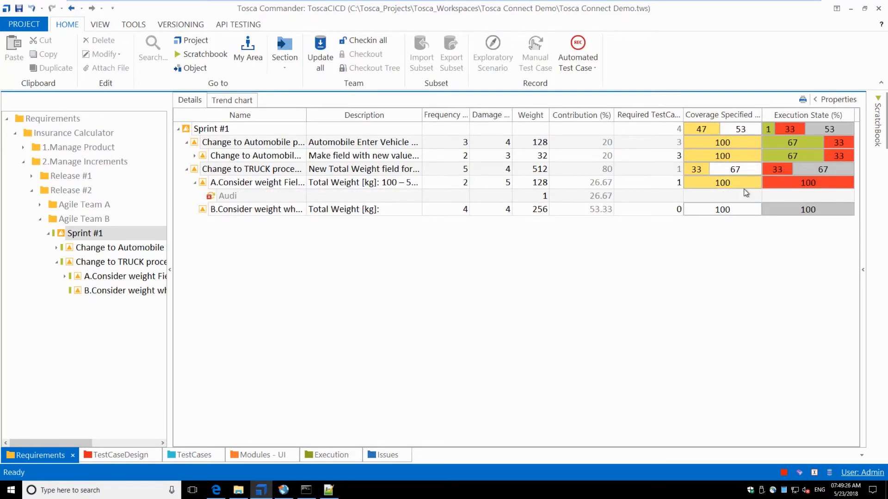
{"action": "left_click", "coordinate": [366, 41]}
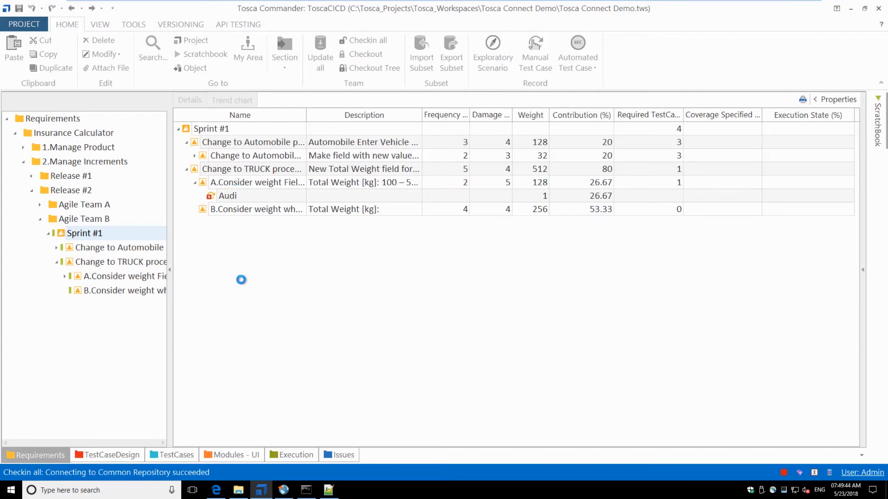
Switch to the browser, view Tasktop's activity overview, and reload the Team Services Iteration 1 board
{"action": "left_click", "coordinate": [216, 490]}
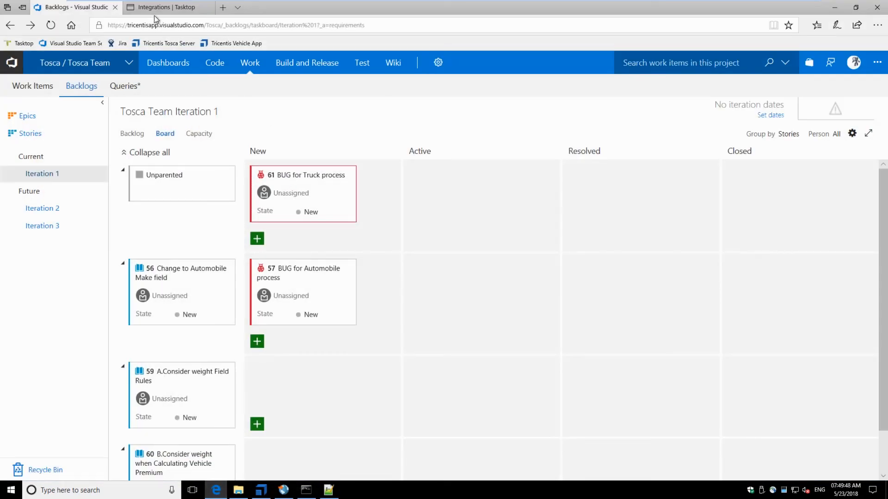
{"action": "left_click", "coordinate": [154, 12]}
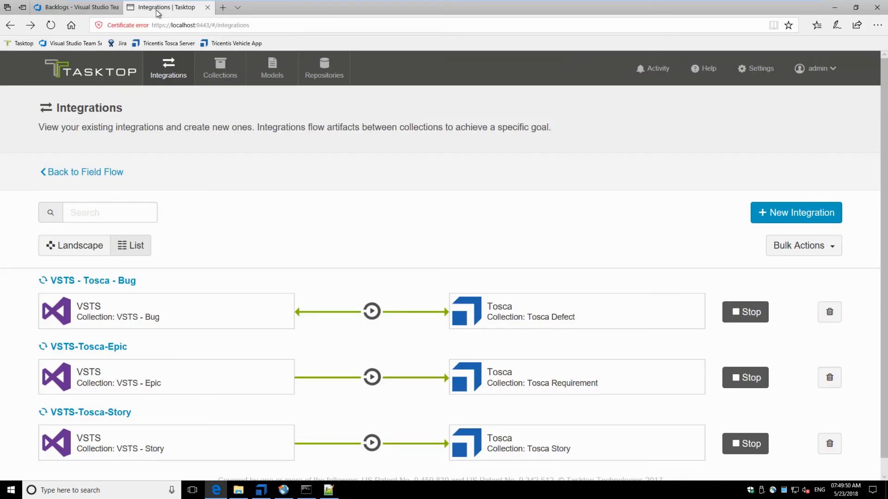
{"action": "left_click", "coordinate": [659, 70]}
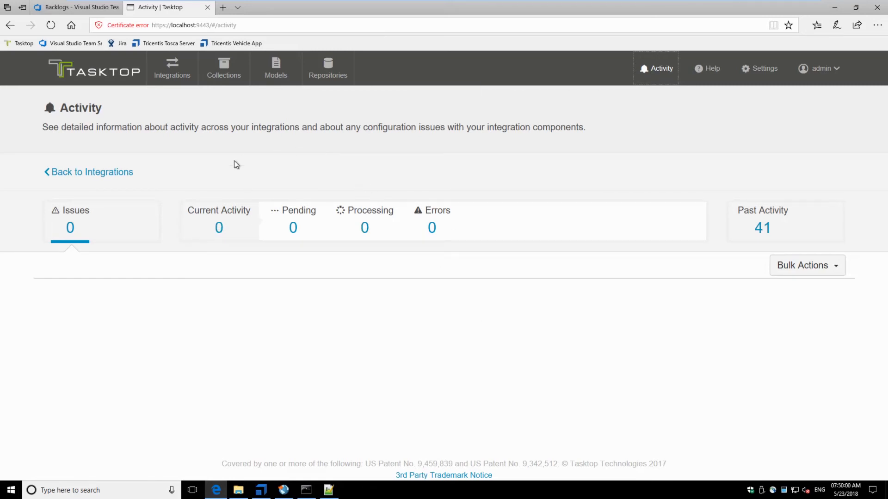
{"action": "mouse_move", "coordinate": [81, 11]}
{"action": "left_click", "coordinate": [92, 8]}
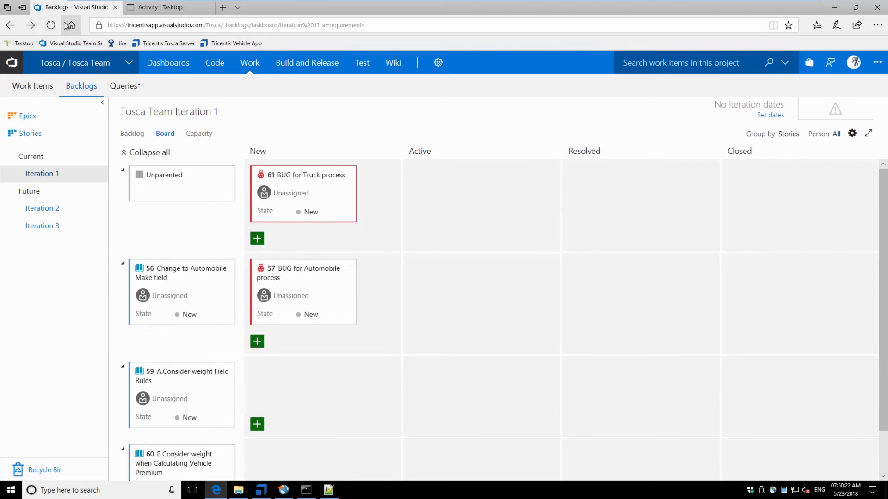
{"action": "left_click", "coordinate": [49, 27]}
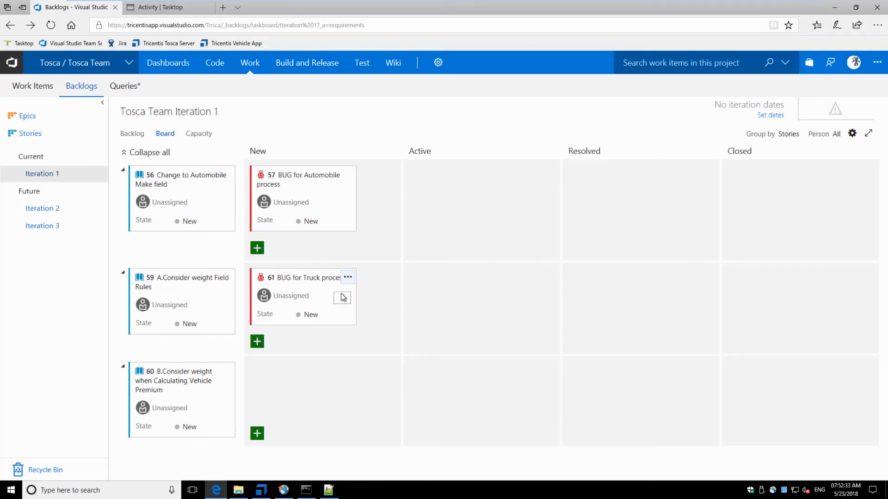
Move the BUG for Truck process card to Resolved on the board and view Tasktop's pending activity
{"action": "left_click_drag", "start_coordinate": [317, 276], "coordinate": [659, 277]}
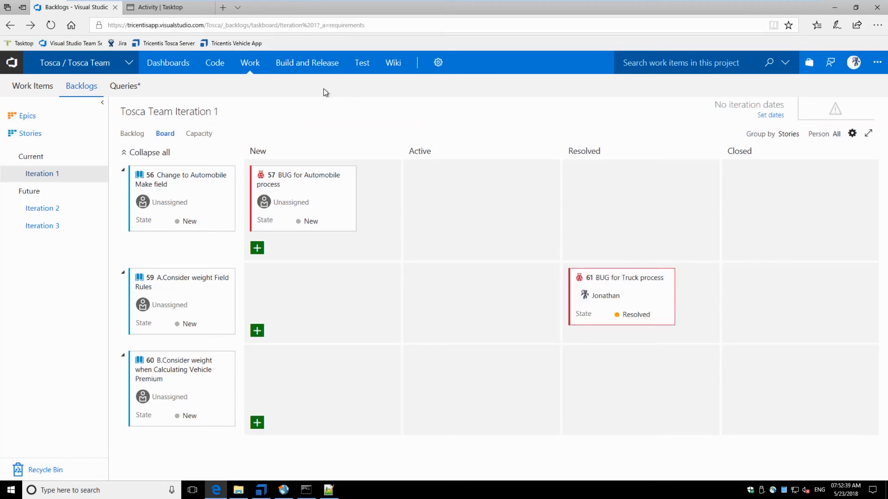
{"action": "left_click", "coordinate": [159, 9]}
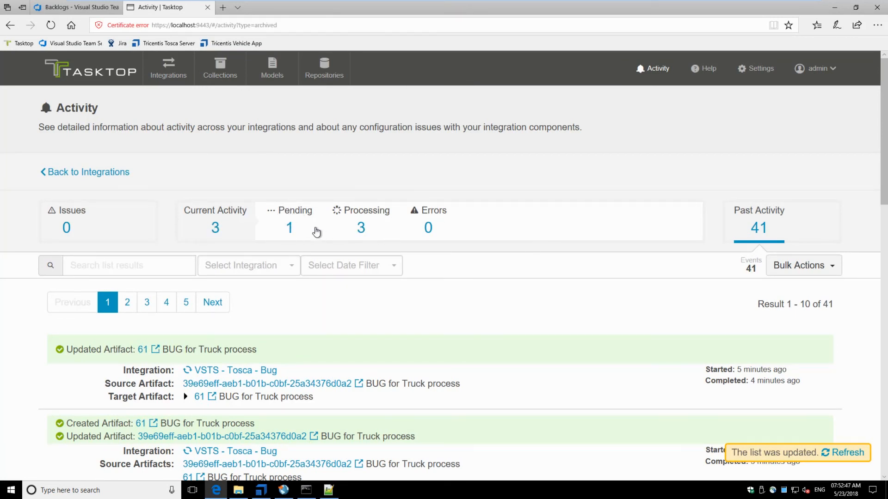
{"action": "left_click", "coordinate": [311, 231]}
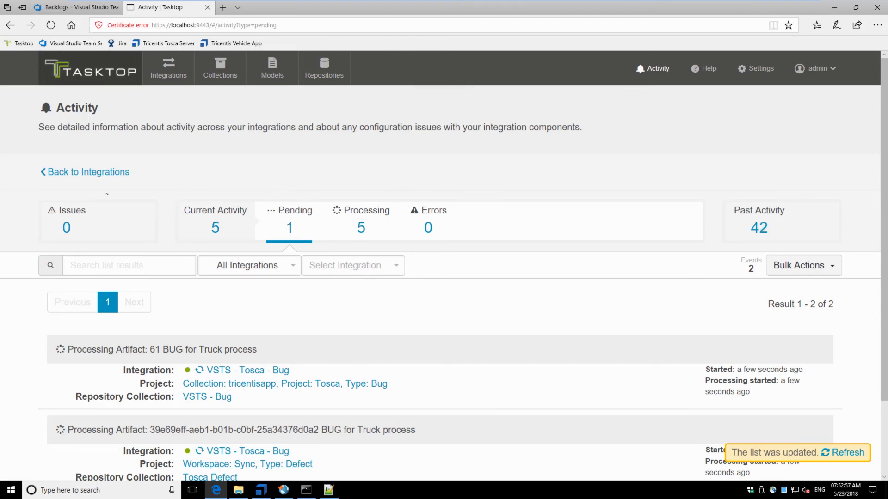
Switch to Tosca Commander, update all with the Truck defect shown in Issues, and minimize the window
{"action": "left_click", "coordinate": [261, 490]}
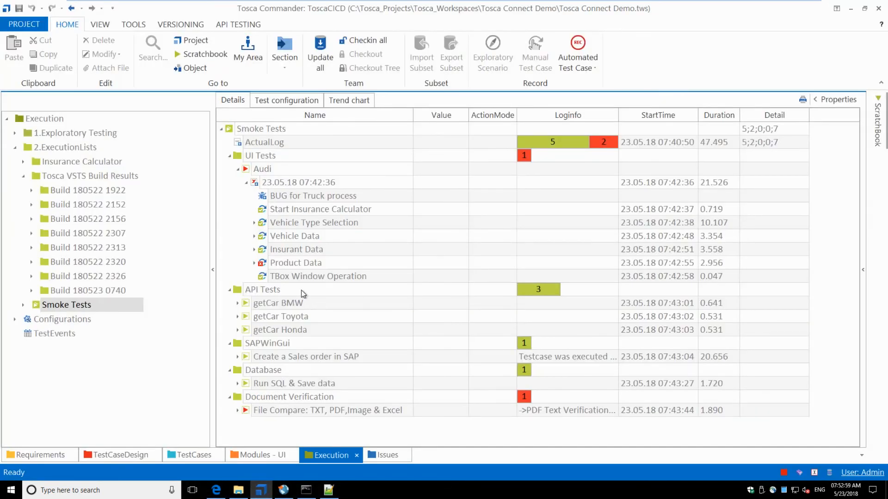
{"action": "left_click", "coordinate": [41, 455]}
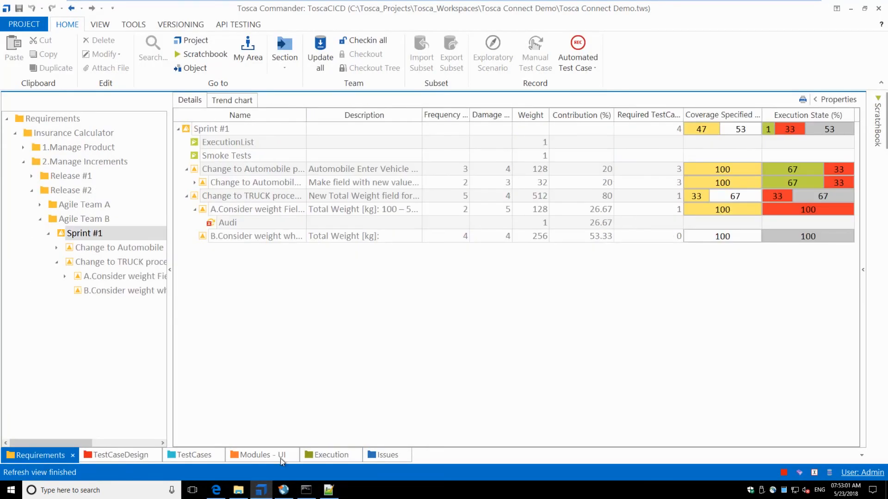
{"action": "left_click", "coordinate": [402, 456]}
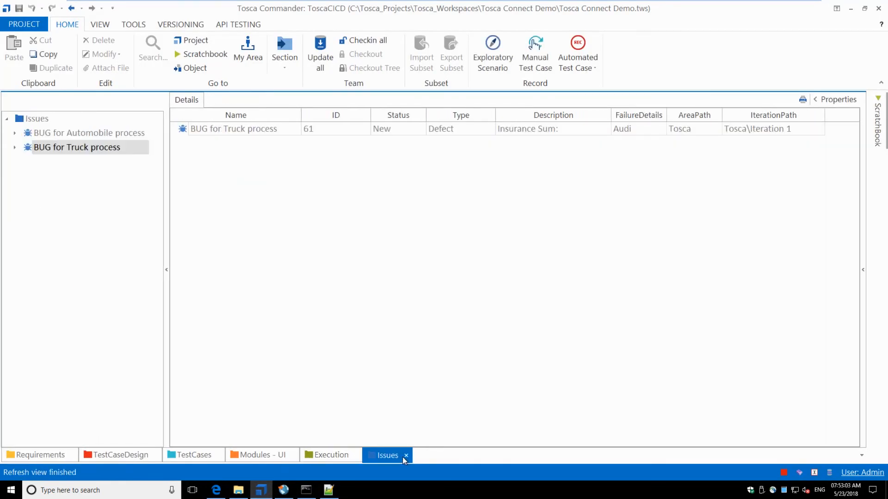
{"action": "left_click", "coordinate": [321, 56]}
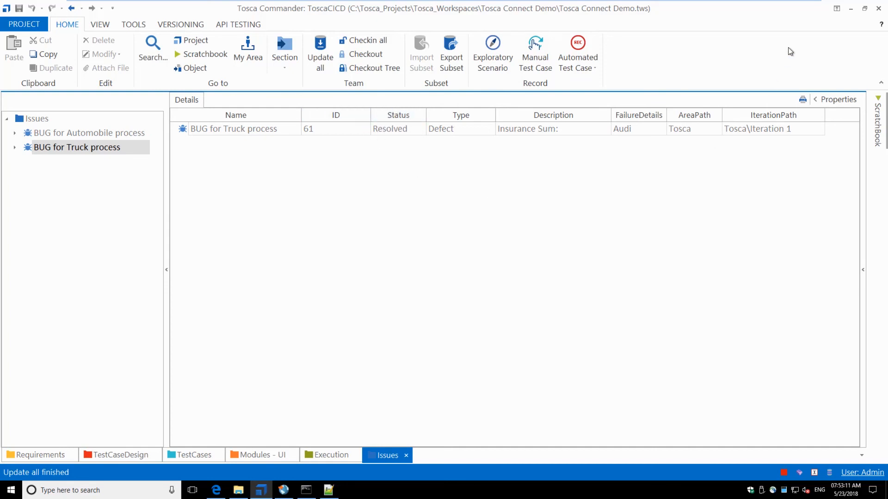
{"action": "left_click", "coordinate": [851, 9]}
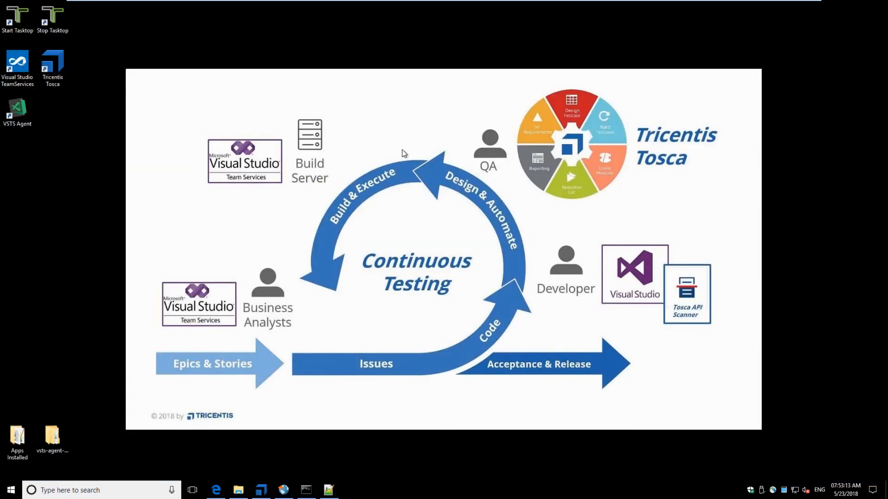